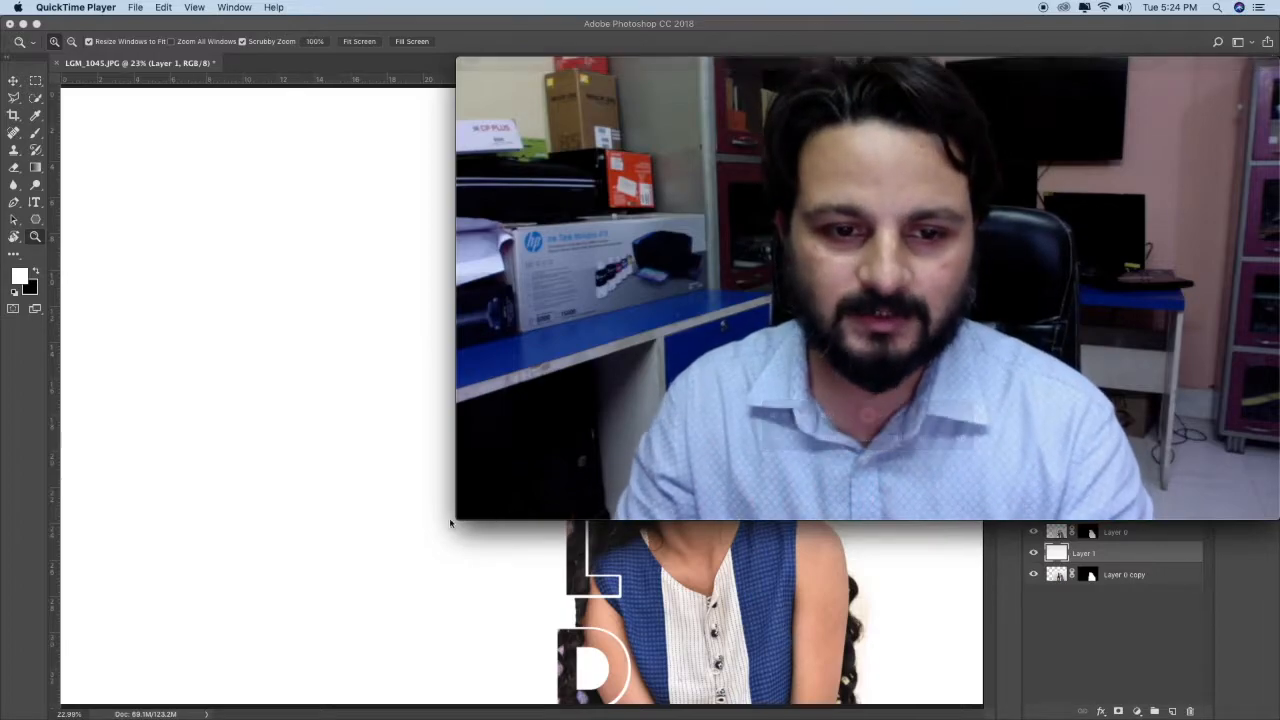
{"action": "left_click_drag", "start_coordinate": [458, 519], "coordinate": [1053, 342]}
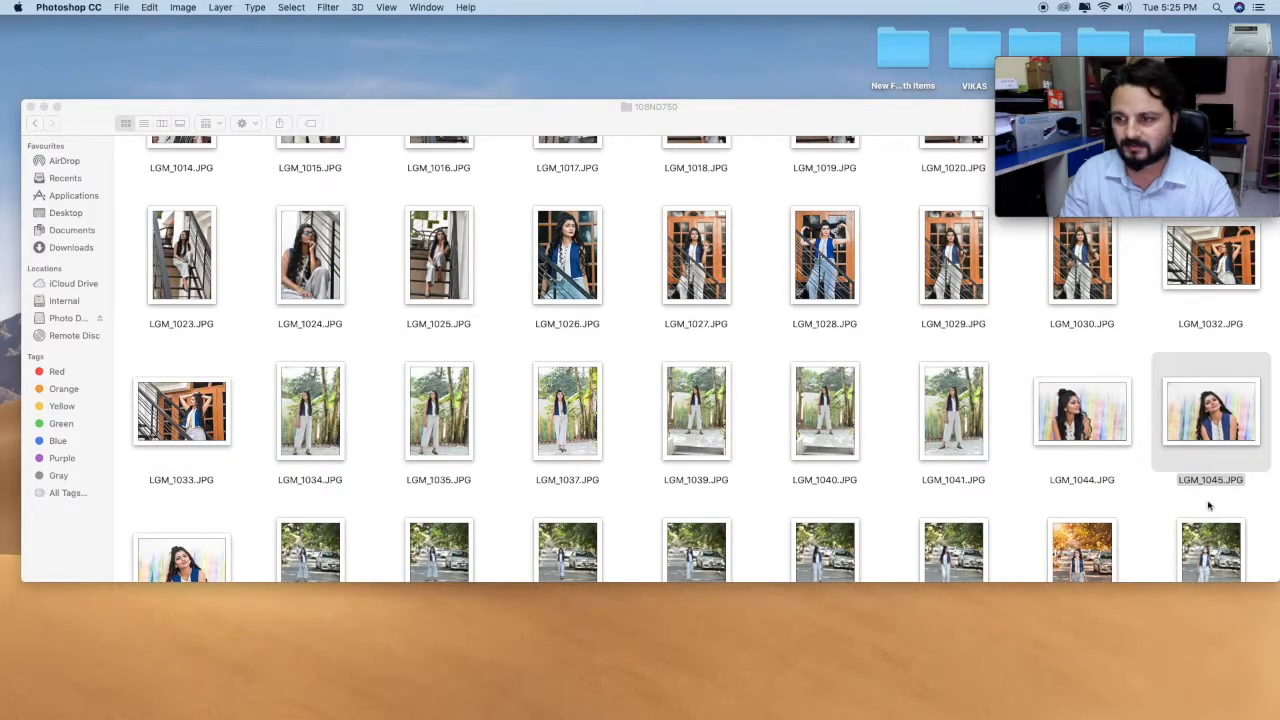
Step: Open the photo LGM_1045.JPG, fit it on screen, and convert its locked Background into a regular layer named Layer 0
{"action": "left_click_drag", "start_coordinate": [1207, 452], "coordinate": [760, 696]}
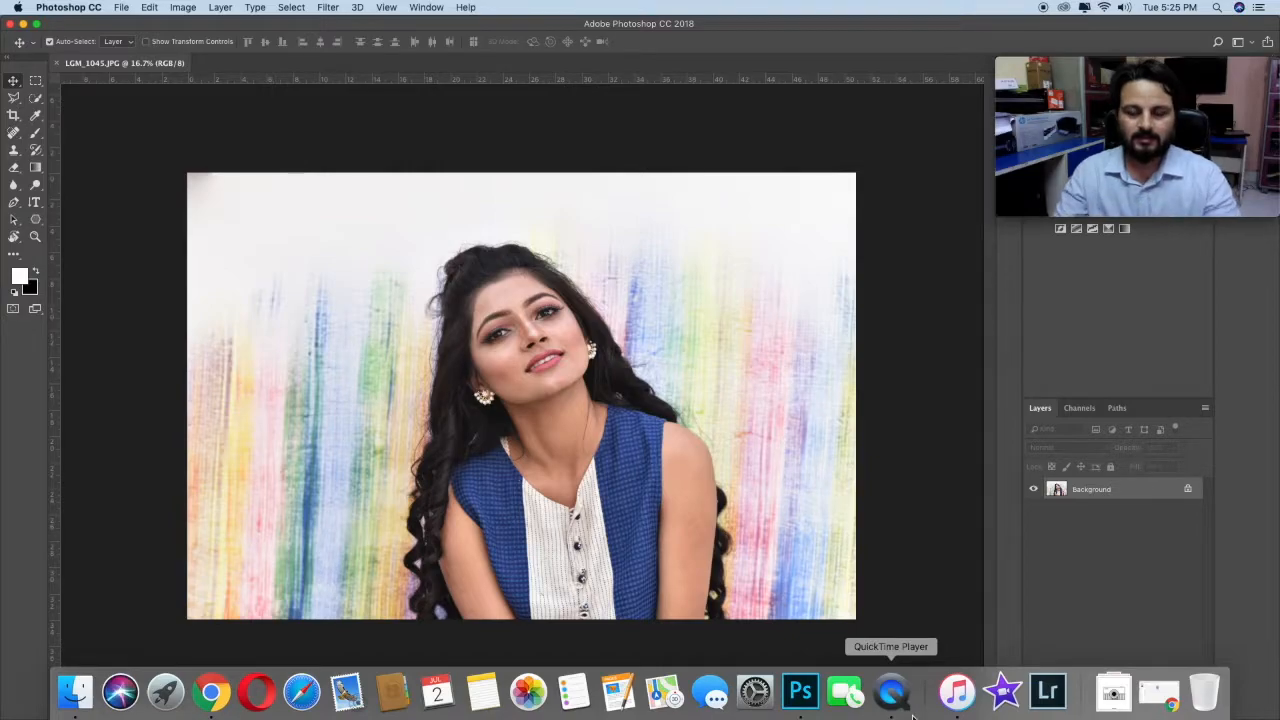
{"action": "left_click", "coordinate": [35, 236]}
{"action": "right_click", "coordinate": [532, 350]}
{"action": "left_click", "coordinate": [572, 355]}
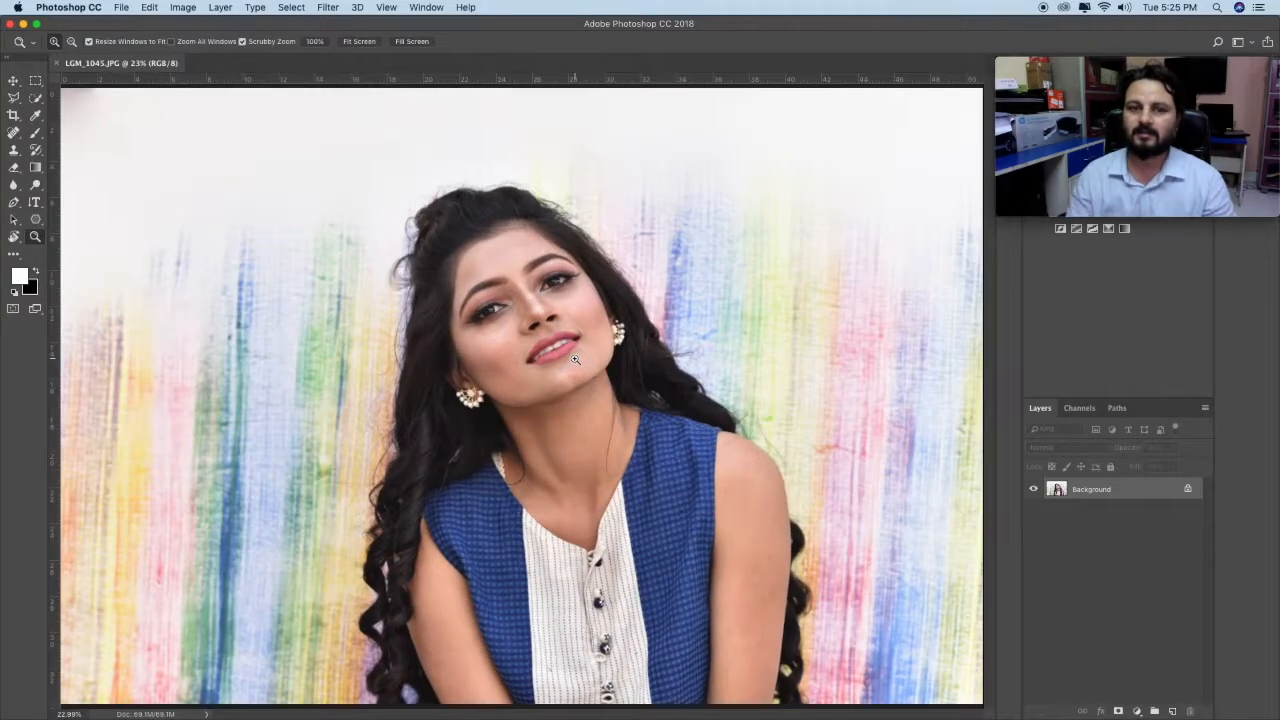
{"action": "double_click", "coordinate": [1140, 495]}
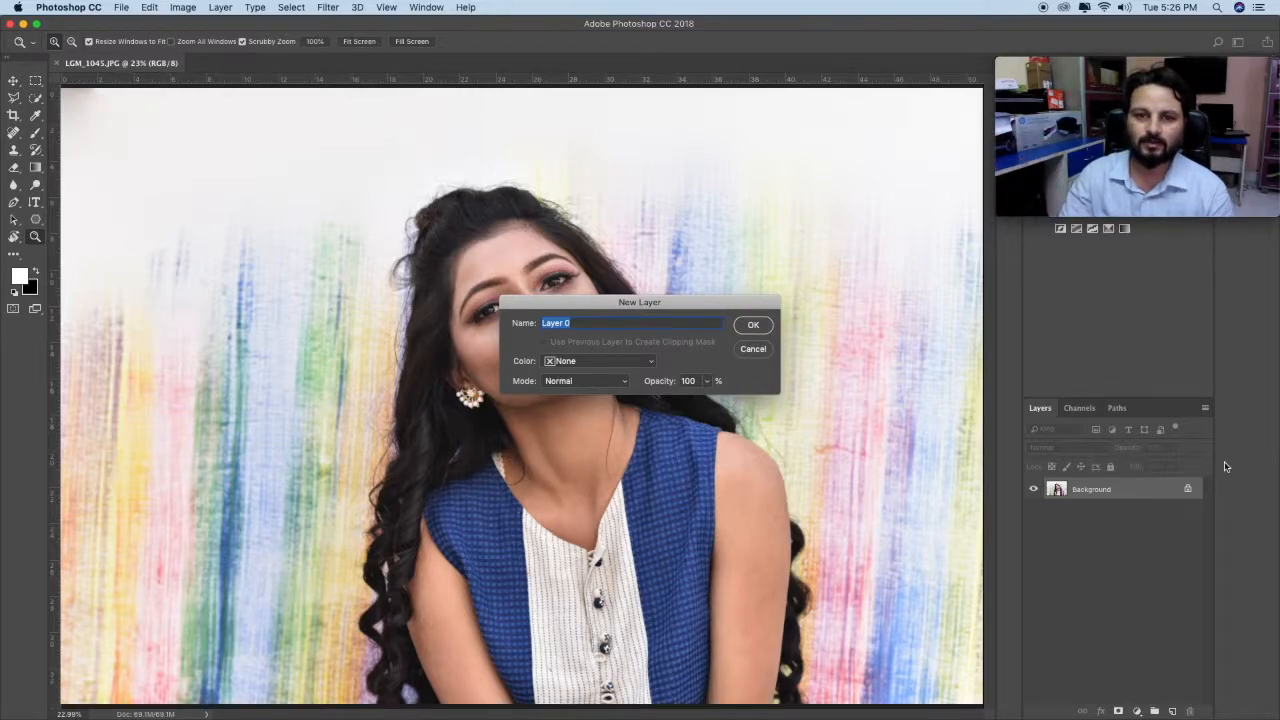
{"action": "left_click", "coordinate": [754, 326]}
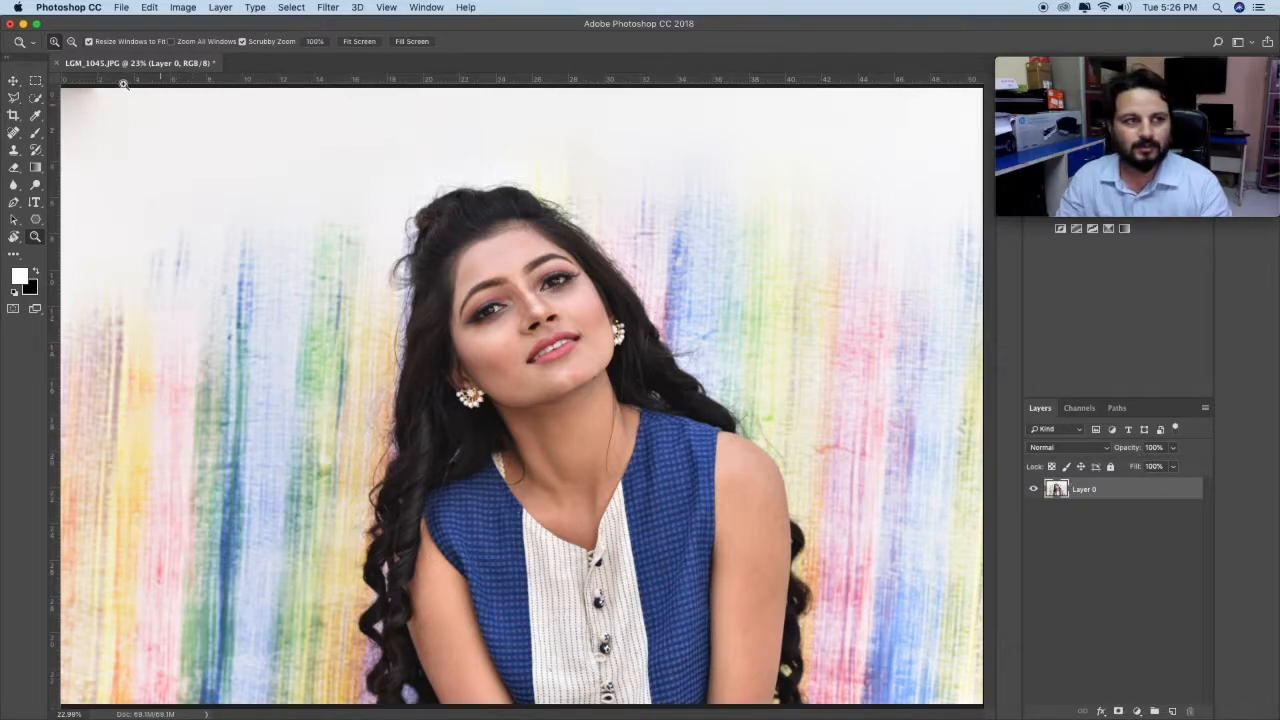
Step: Select the woman, including her hair and arms, with the Quick Selection tool
{"action": "left_click", "coordinate": [35, 97]}
{"action": "mouse_move", "coordinate": [470, 219]}
{"action": "left_mouse_down"}
{"action": "mouse_move", "coordinate": [551, 355]}
{"action": "mouse_move", "coordinate": [621, 608]}
{"action": "mouse_move", "coordinate": [622, 700]}
{"action": "left_mouse_up"}
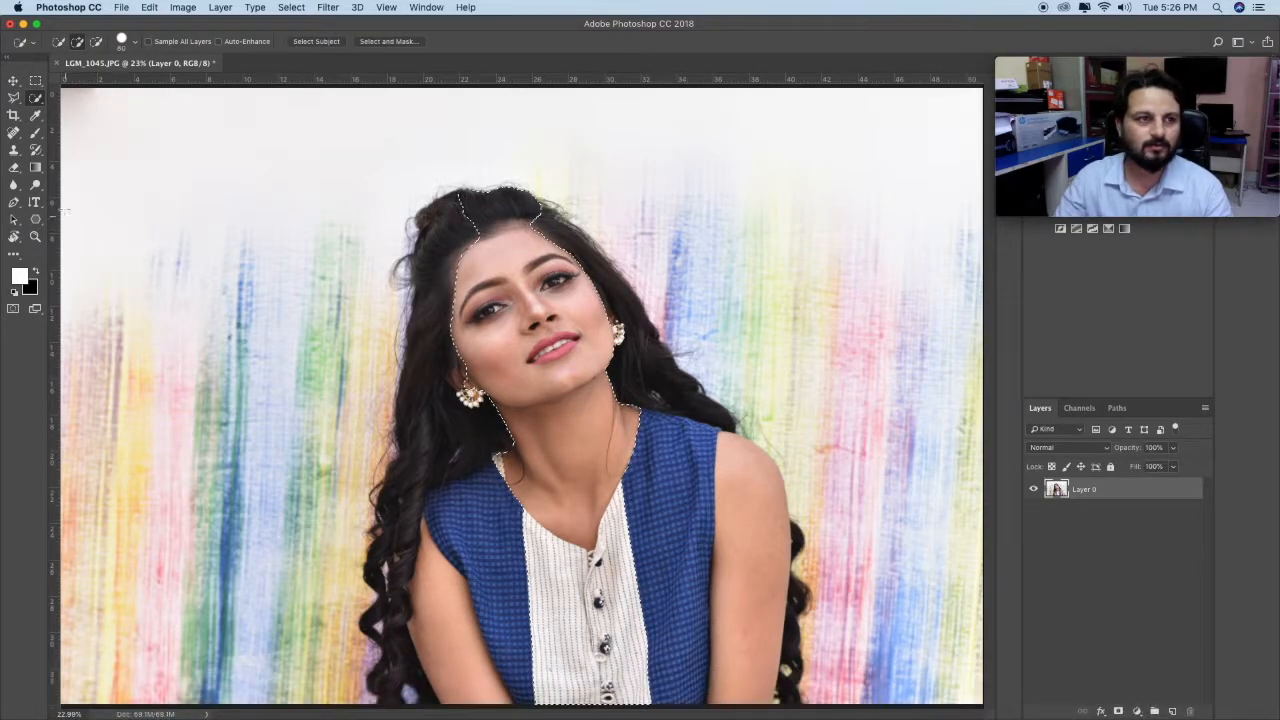
{"action": "left_click", "coordinate": [35, 97]}
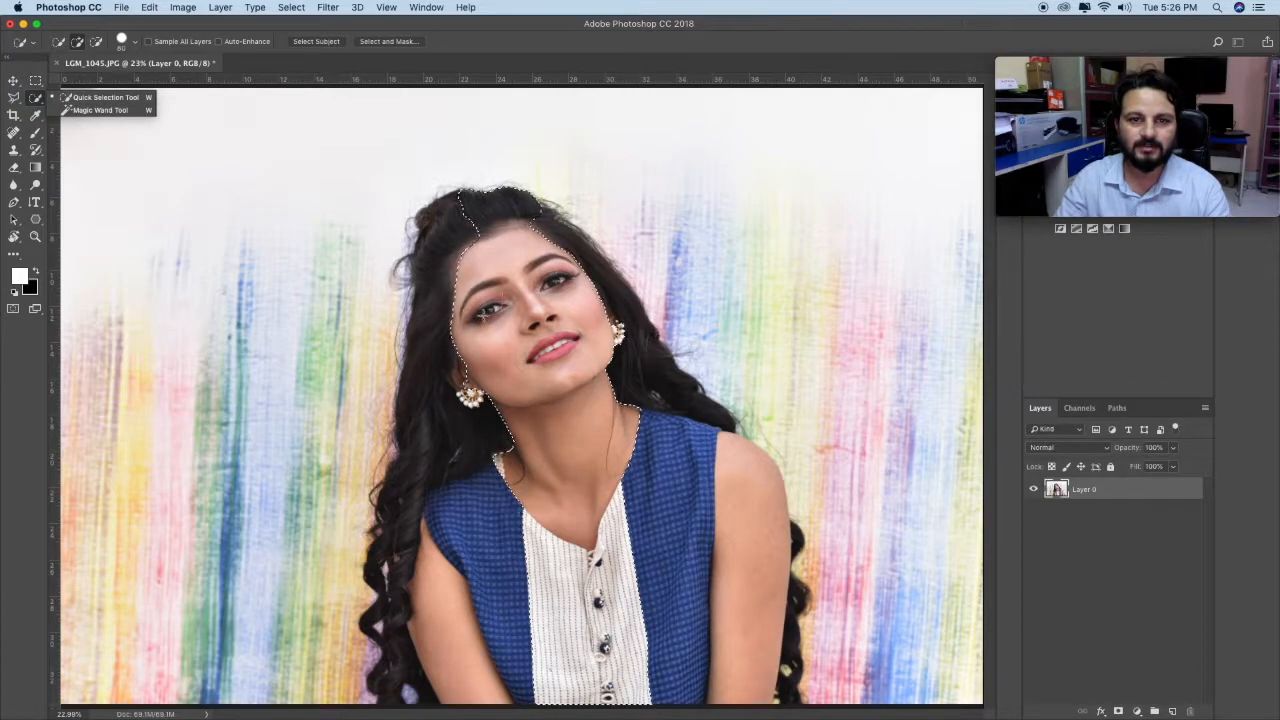
{"action": "left_click", "coordinate": [474, 208]}
{"action": "mouse_move", "coordinate": [475, 209]}
{"action": "left_mouse_down"}
{"action": "mouse_move", "coordinate": [447, 255]}
{"action": "mouse_move", "coordinate": [413, 443]}
{"action": "mouse_move", "coordinate": [409, 663]}
{"action": "mouse_move", "coordinate": [460, 589]}
{"action": "mouse_move", "coordinate": [561, 523]}
{"action": "mouse_move", "coordinate": [666, 615]}
{"action": "mouse_move", "coordinate": [718, 704]}
{"action": "mouse_move", "coordinate": [760, 702]}
{"action": "mouse_move", "coordinate": [772, 604]}
{"action": "mouse_move", "coordinate": [790, 680]}
{"action": "mouse_move", "coordinate": [789, 530]}
{"action": "mouse_move", "coordinate": [729, 440]}
{"action": "mouse_move", "coordinate": [621, 335]}
{"action": "left_mouse_up"}
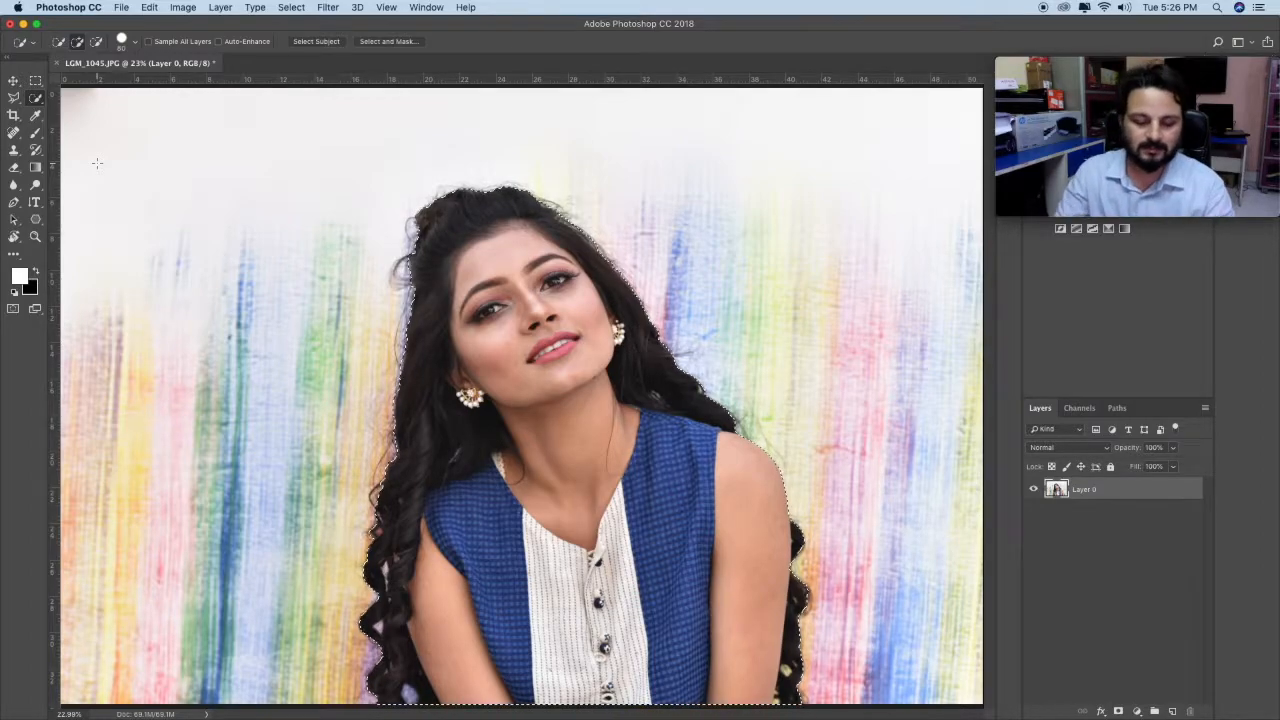
Step: Refine the selection in Refine Edge by brushing along the hair outline with a size 300 brush, outputting to a selection
{"action": "left_click", "coordinate": [287, 8]}
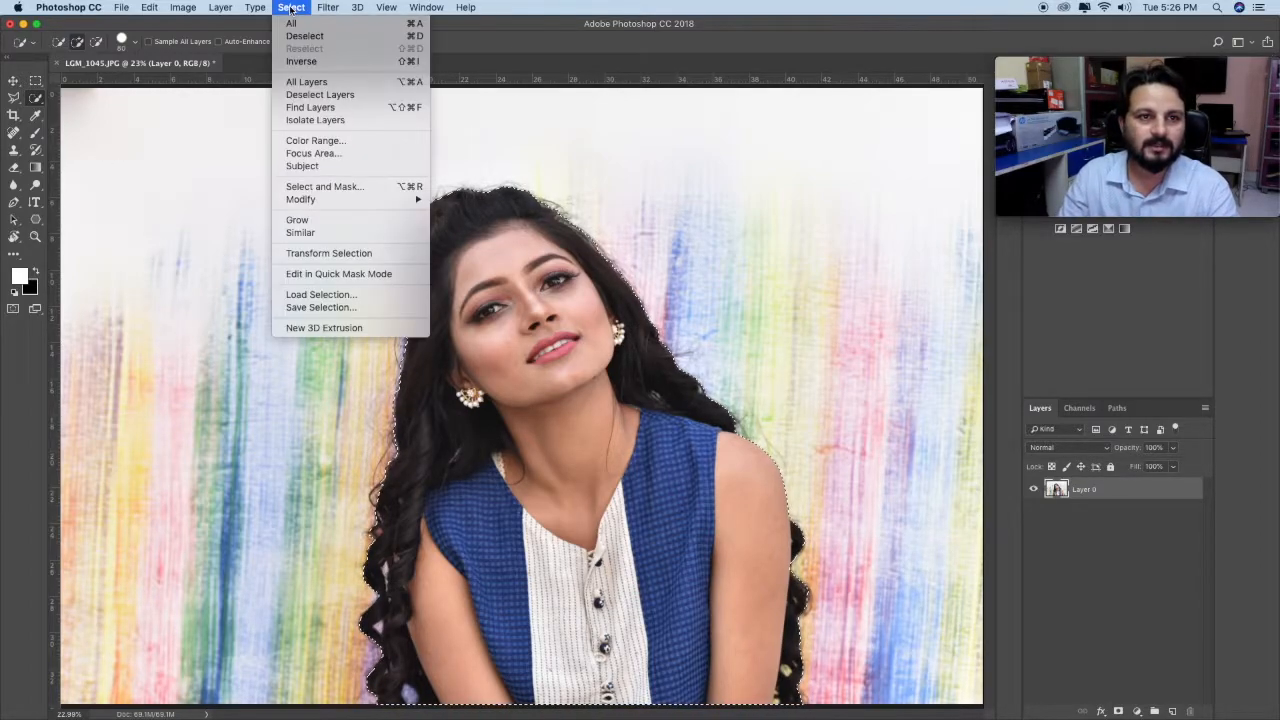
{"action": "left_click", "coordinate": [402, 190]}
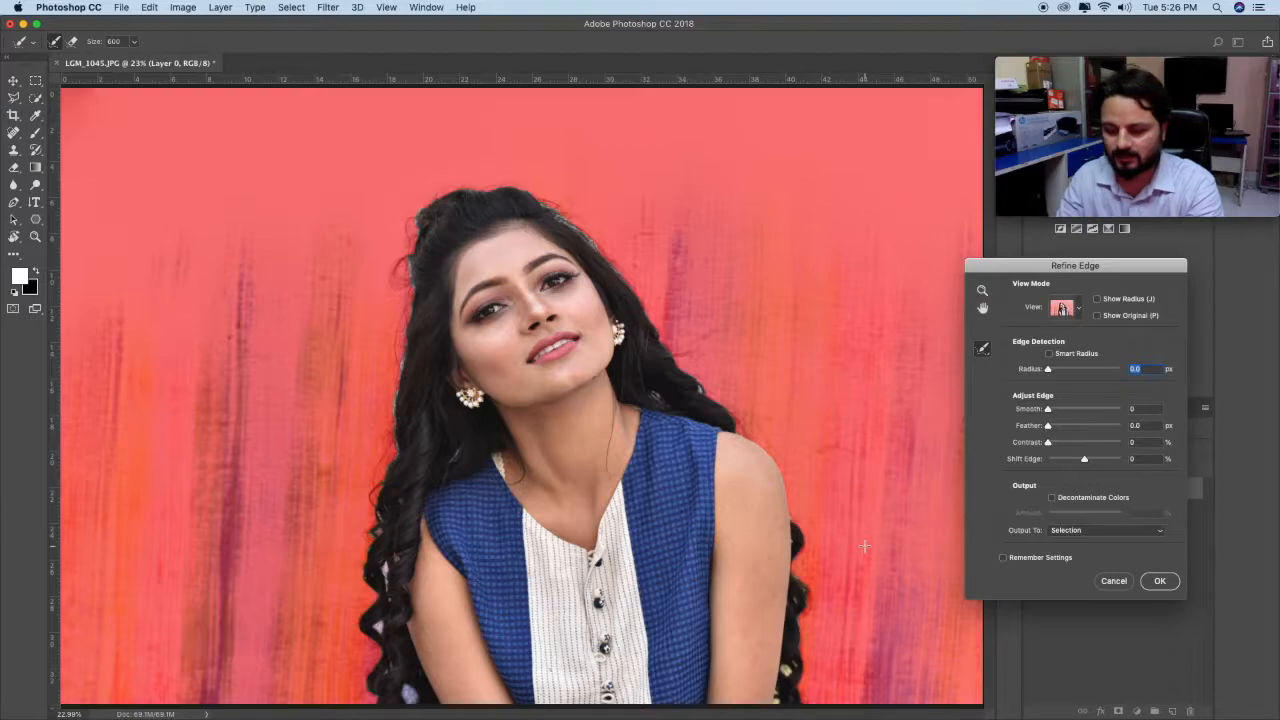
{"action": "left_click_drag", "start_coordinate": [800, 704], "coordinate": [811, 618]}
{"action": "key", "text": "super+z"}
{"action": "key", "text": "bracketleft"}
{"action": "key", "text": "bracketleft"}
{"action": "key", "text": "bracketleft"}
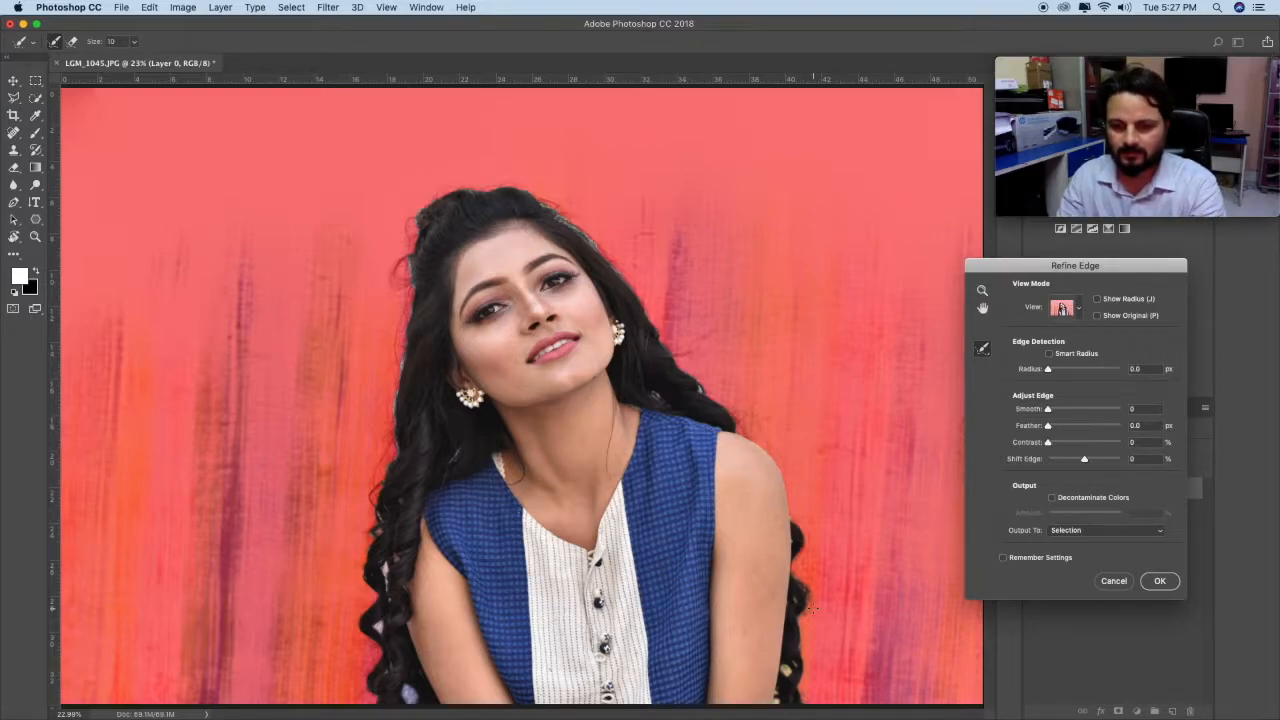
{"action": "key", "text": "bracketright"}
{"action": "mouse_move", "coordinate": [802, 704]}
{"action": "left_mouse_down"}
{"action": "mouse_move", "coordinate": [818, 529]}
{"action": "mouse_move", "coordinate": [784, 450]}
{"action": "mouse_move", "coordinate": [731, 402]}
{"action": "mouse_move", "coordinate": [612, 238]}
{"action": "mouse_move", "coordinate": [709, 365]}
{"action": "mouse_move", "coordinate": [649, 247]}
{"action": "mouse_move", "coordinate": [591, 205]}
{"action": "mouse_move", "coordinate": [569, 205]}
{"action": "mouse_move", "coordinate": [622, 246]}
{"action": "mouse_move", "coordinate": [539, 188]}
{"action": "mouse_move", "coordinate": [480, 173]}
{"action": "mouse_move", "coordinate": [416, 214]}
{"action": "mouse_move", "coordinate": [391, 258]}
{"action": "mouse_move", "coordinate": [391, 374]}
{"action": "mouse_move", "coordinate": [348, 551]}
{"action": "mouse_move", "coordinate": [351, 700]}
{"action": "mouse_move", "coordinate": [366, 555]}
{"action": "mouse_move", "coordinate": [416, 358]}
{"action": "left_mouse_up"}
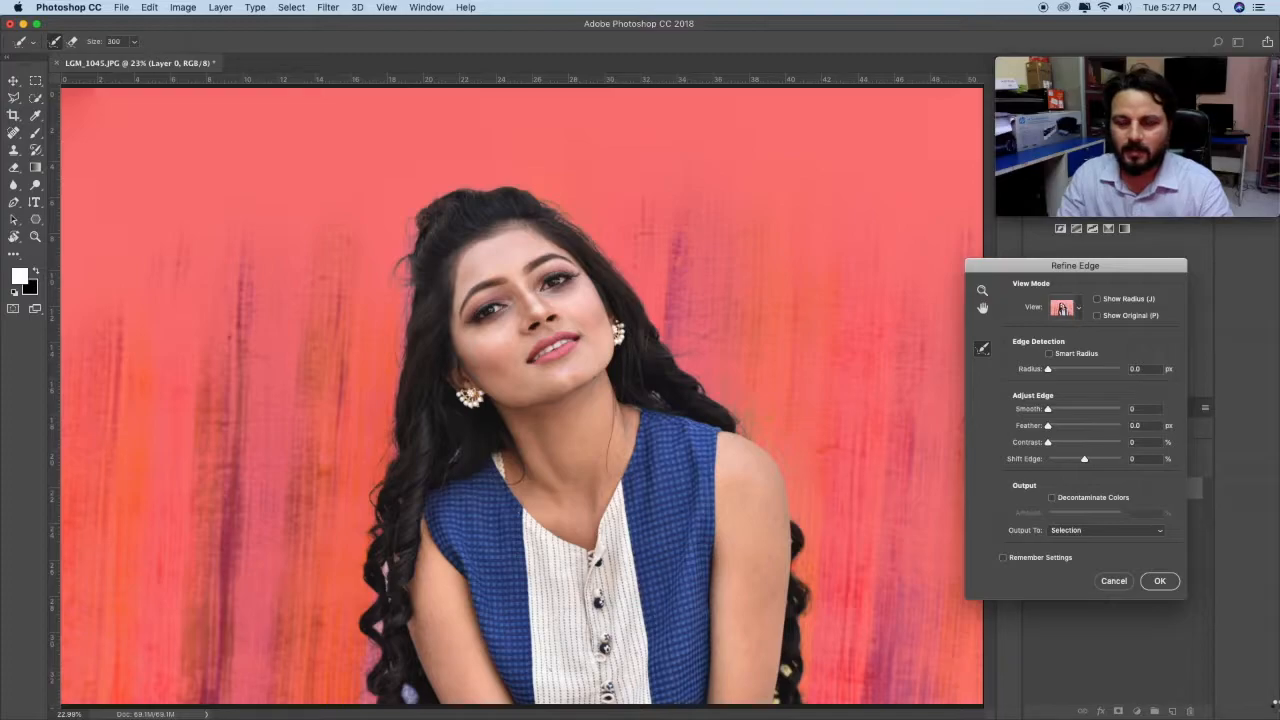
{"action": "left_click", "coordinate": [1159, 581]}
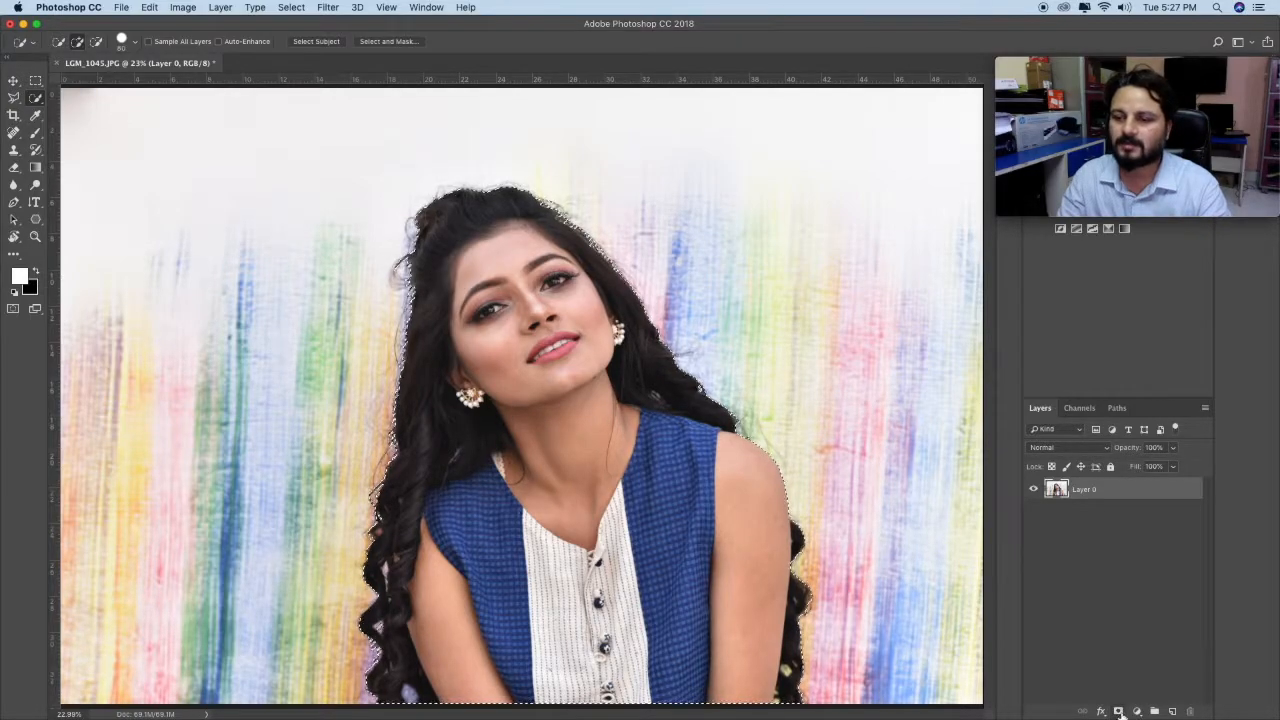
Step: Add a layer mask to Layer 0 from the refined selection to hide the background
{"action": "left_click", "coordinate": [1119, 711]}
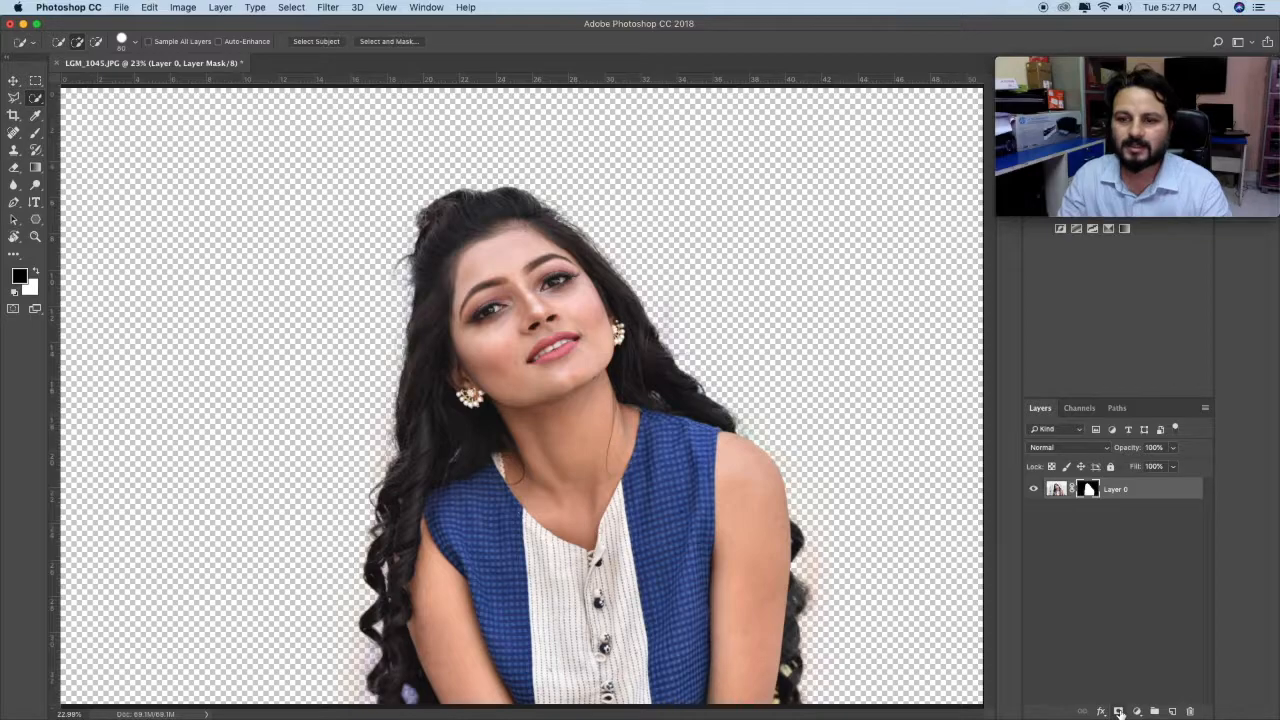
{"action": "left_click", "coordinate": [37, 237]}
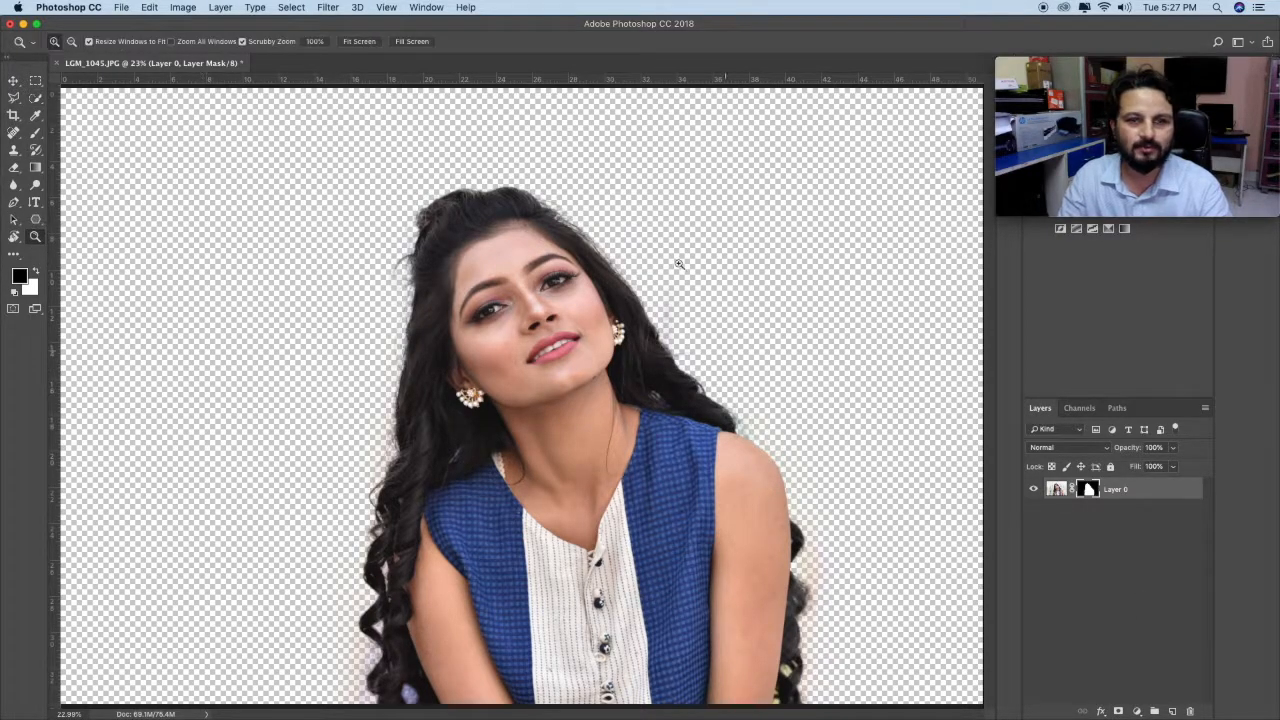
{"action": "right_click", "coordinate": [598, 352]}
{"action": "left_click", "coordinate": [636, 362]}
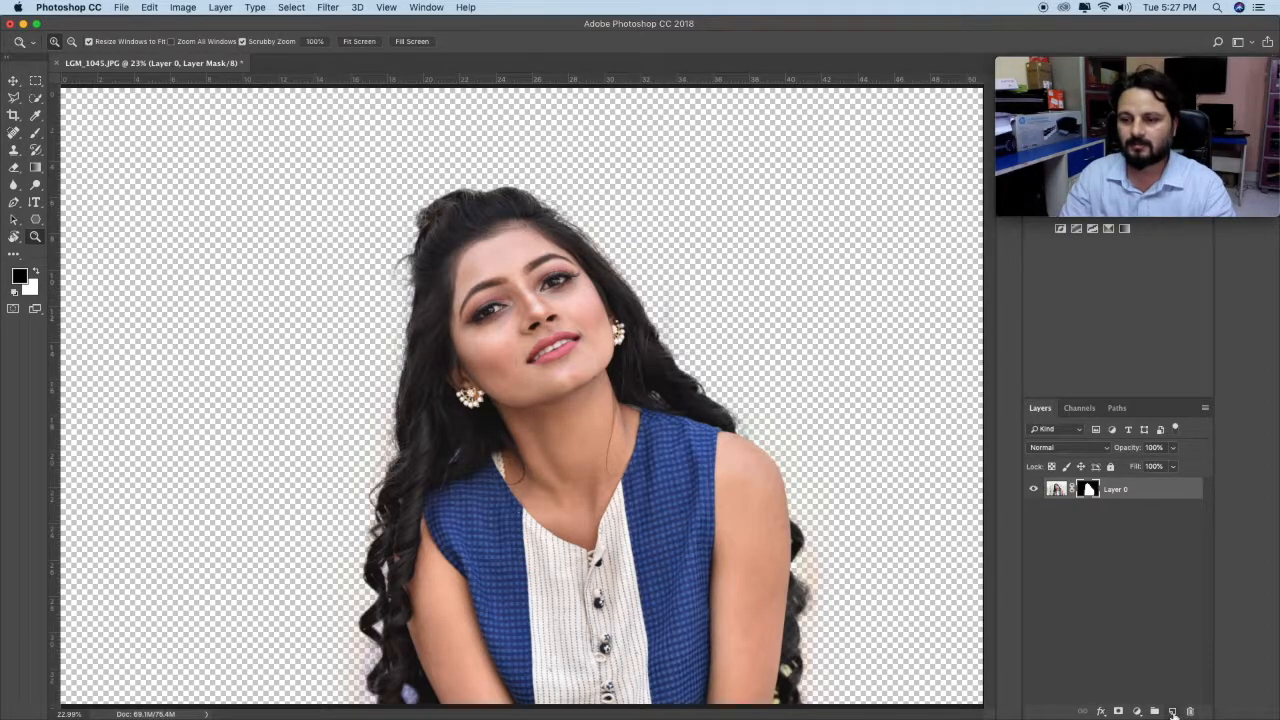
Step: Create a new layer filled with white in Normal mode at 100% opacity and place it beneath the woman's layer
{"action": "left_click", "coordinate": [1172, 711]}
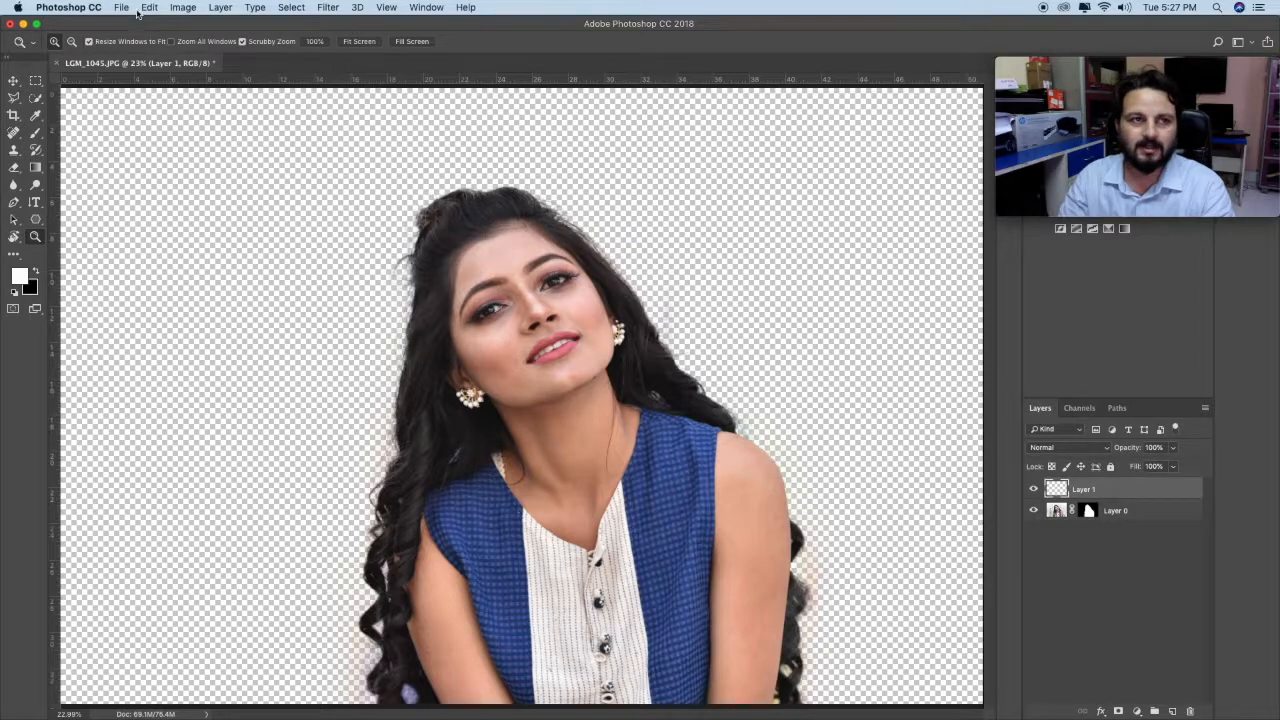
{"action": "left_click", "coordinate": [145, 8]}
{"action": "left_click", "coordinate": [223, 217]}
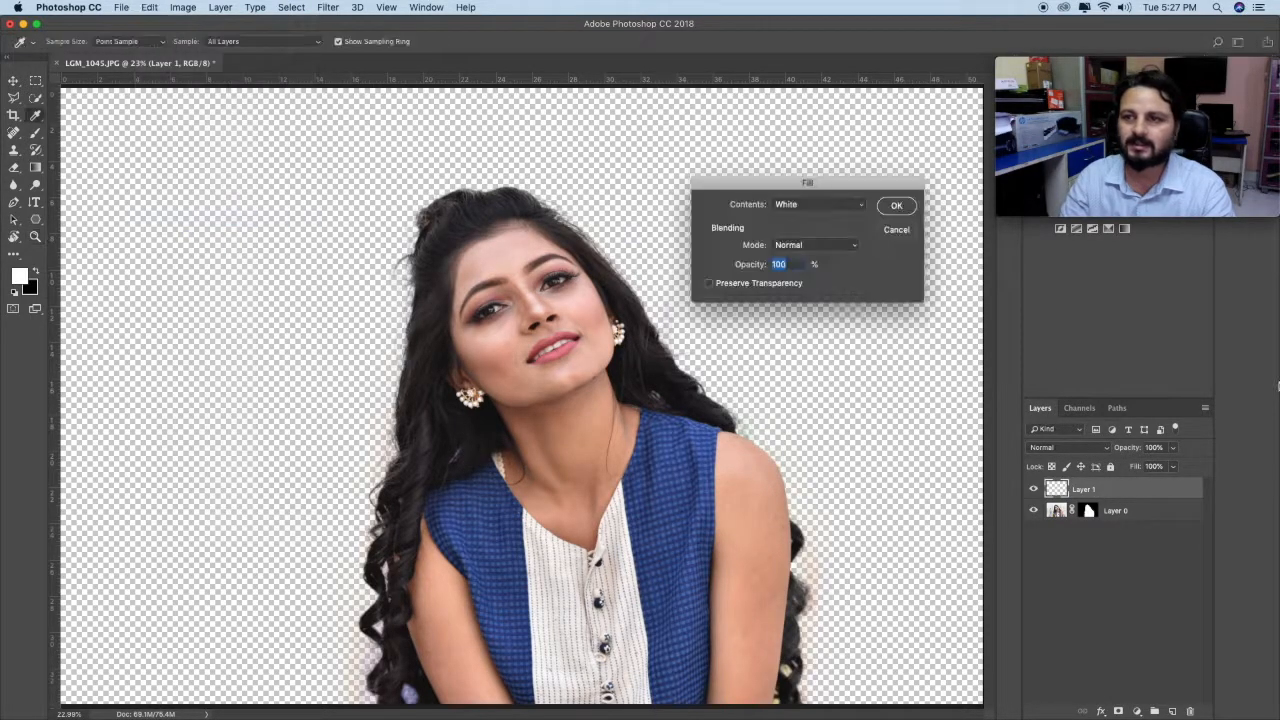
{"action": "left_click", "coordinate": [813, 208]}
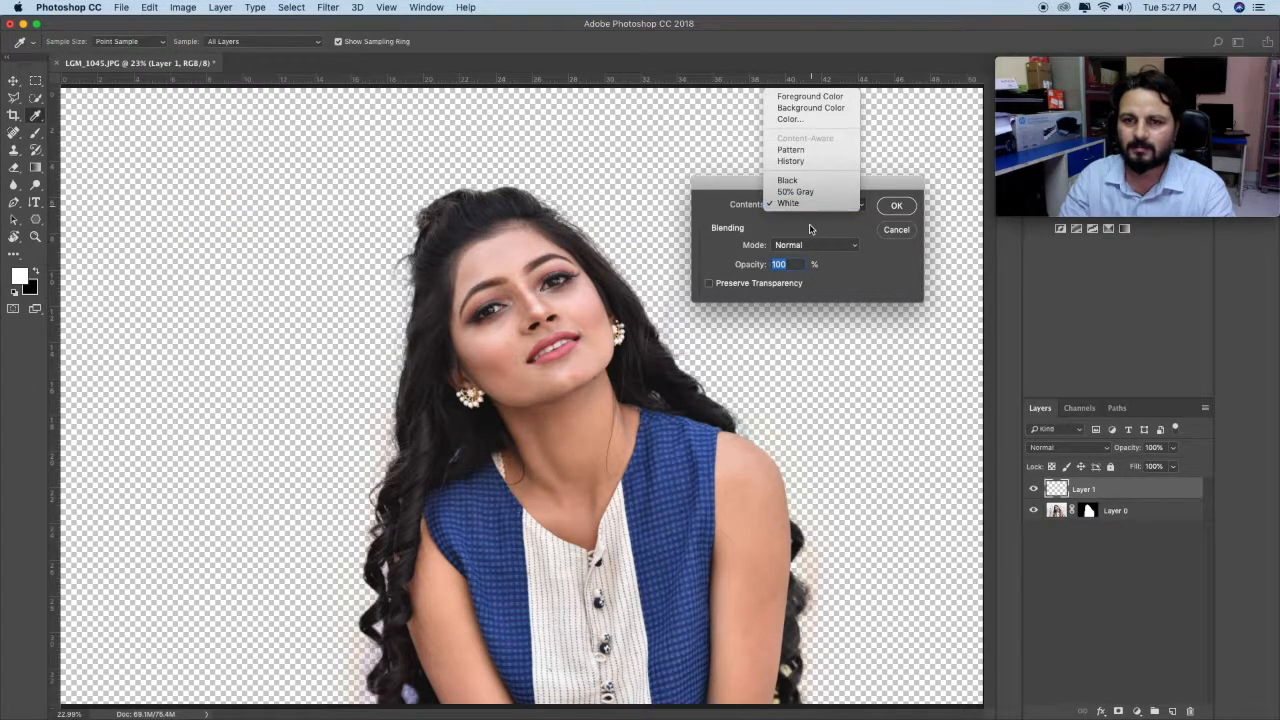
{"action": "left_click", "coordinate": [802, 205]}
{"action": "left_click", "coordinate": [896, 205]}
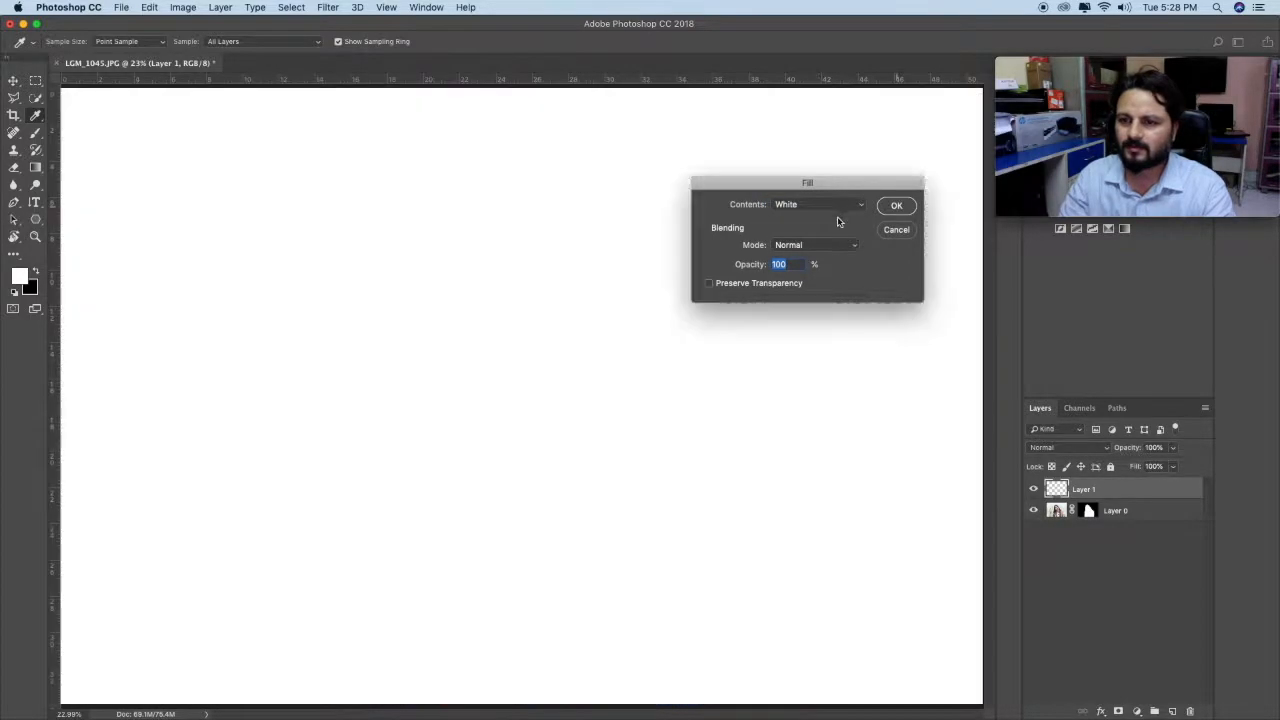
{"action": "key", "text": "z"}
{"action": "left_click_drag", "start_coordinate": [1110, 494], "coordinate": [1116, 526]}
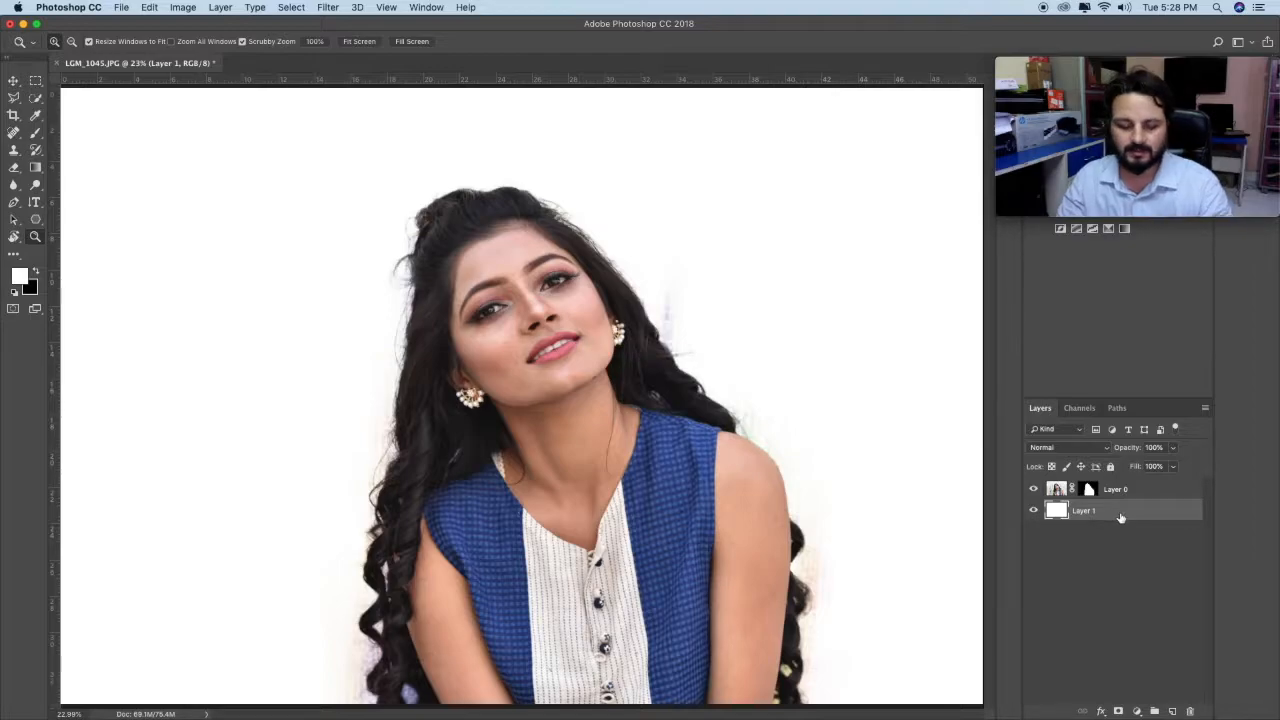
Step: Scale the woman on Layer 0 down to about two-thirds of her size, keeping the layer at the canvas's lower-right corner
{"action": "left_click", "coordinate": [14, 80]}
{"action": "right_click", "coordinate": [567, 270]}
{"action": "right_click", "coordinate": [567, 270]}
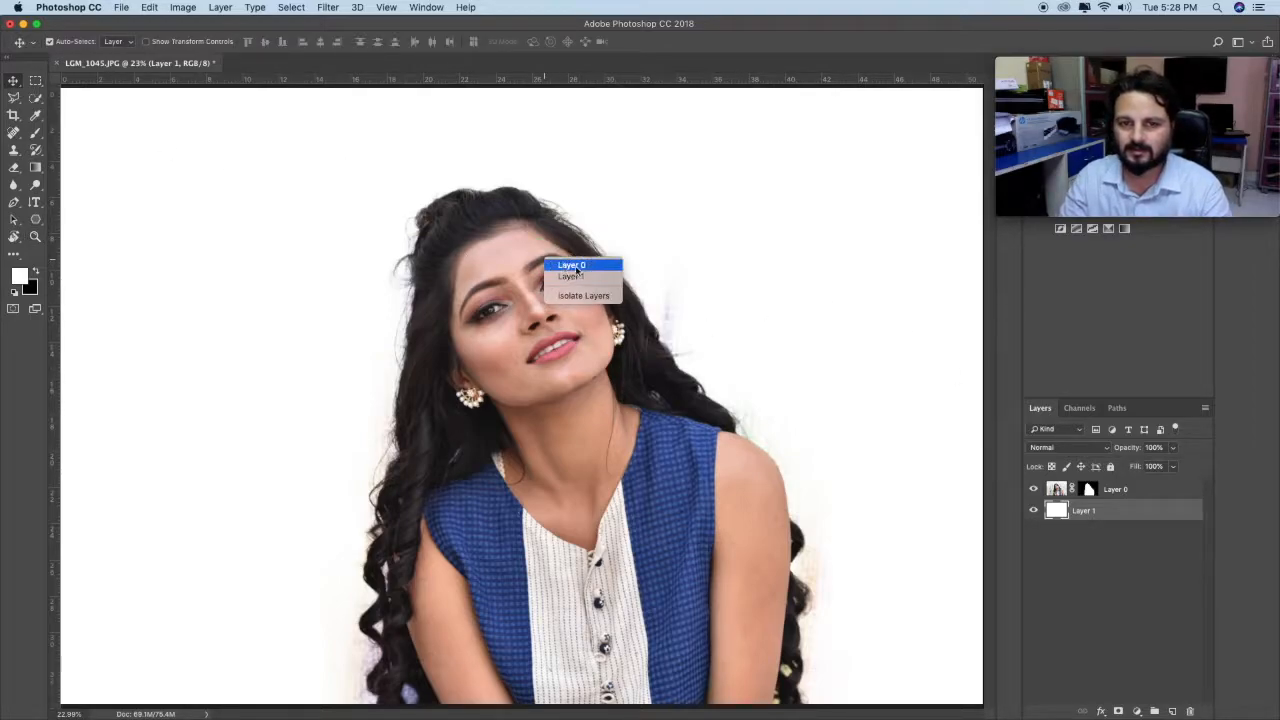
{"action": "left_click", "coordinate": [570, 265]}
{"action": "key", "text": "ctrl+t"}
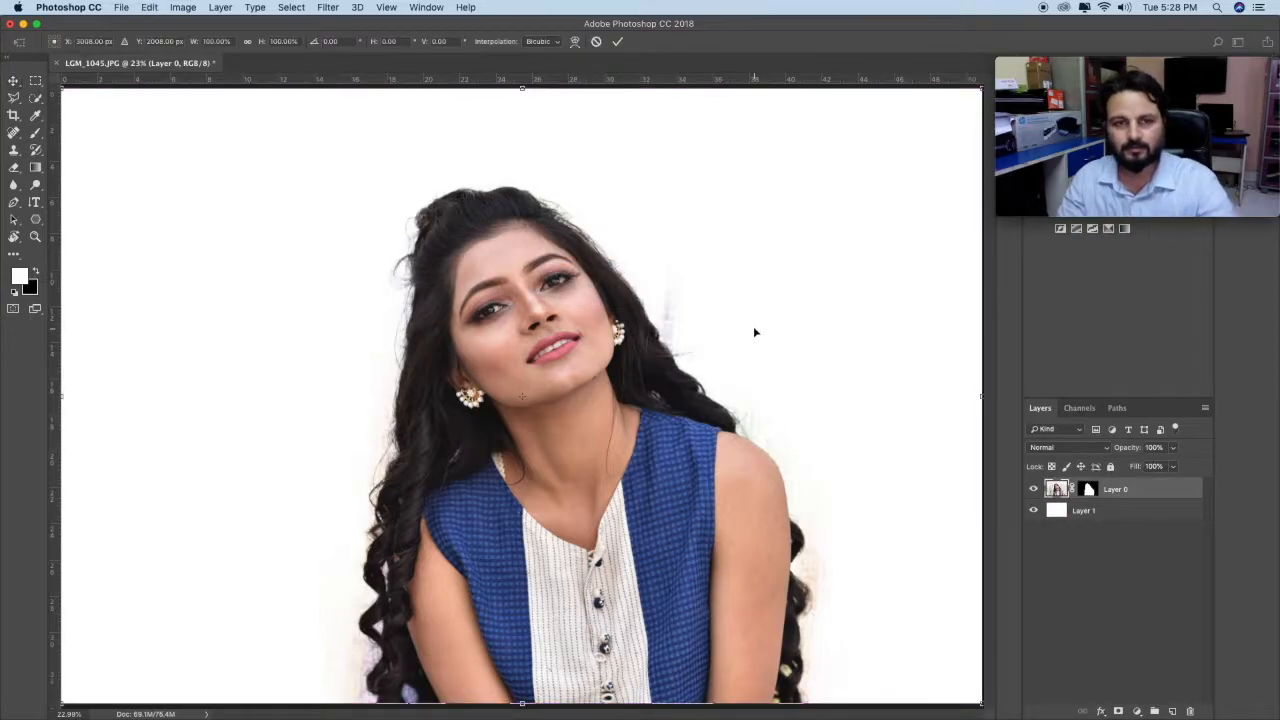
{"action": "left_click_drag", "start_coordinate": [63, 90], "coordinate": [373, 348]}
{"action": "key", "text": "Return"}
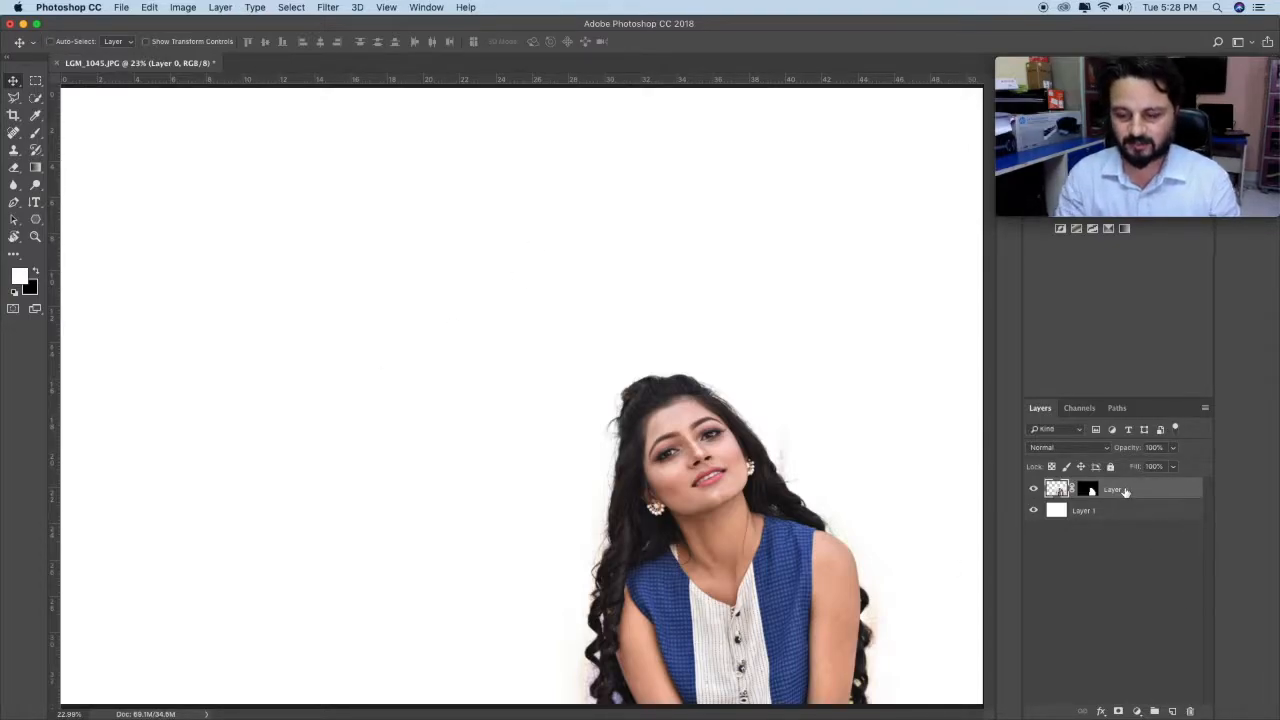
Step: Duplicate Layer 0 and place the copy beneath the white Layer 1
{"action": "key", "text": "super+j"}
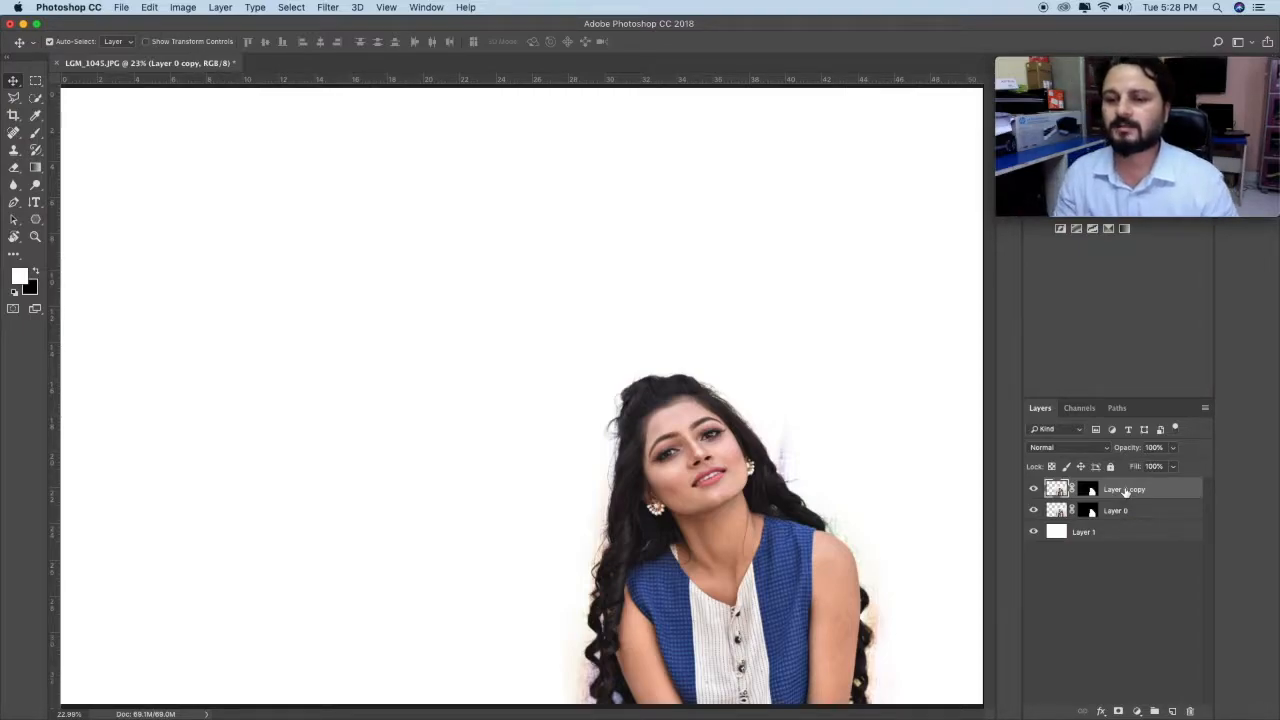
{"action": "left_click_drag", "start_coordinate": [1125, 490], "coordinate": [1123, 553]}
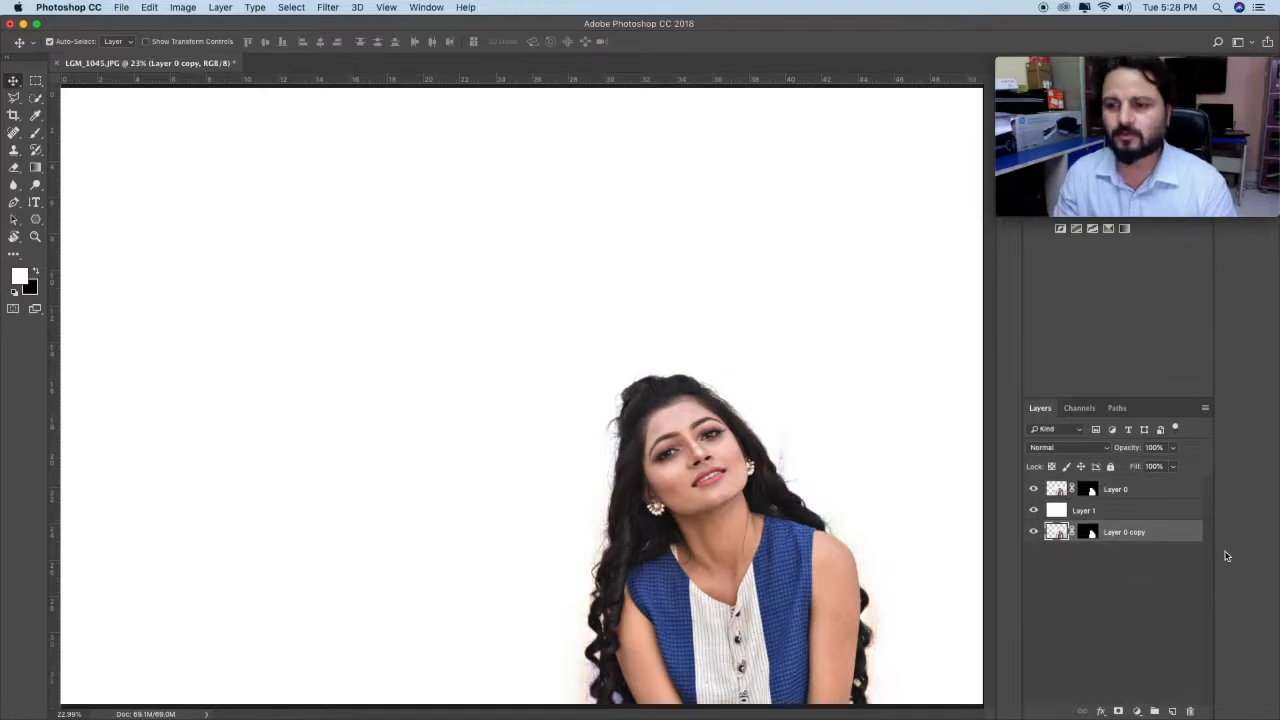
Step: Add the vertical text "BOLD" above Layer 0, just left of the woman, in Code Pro Bold LC at 72 pt
{"action": "left_click", "coordinate": [1130, 492]}
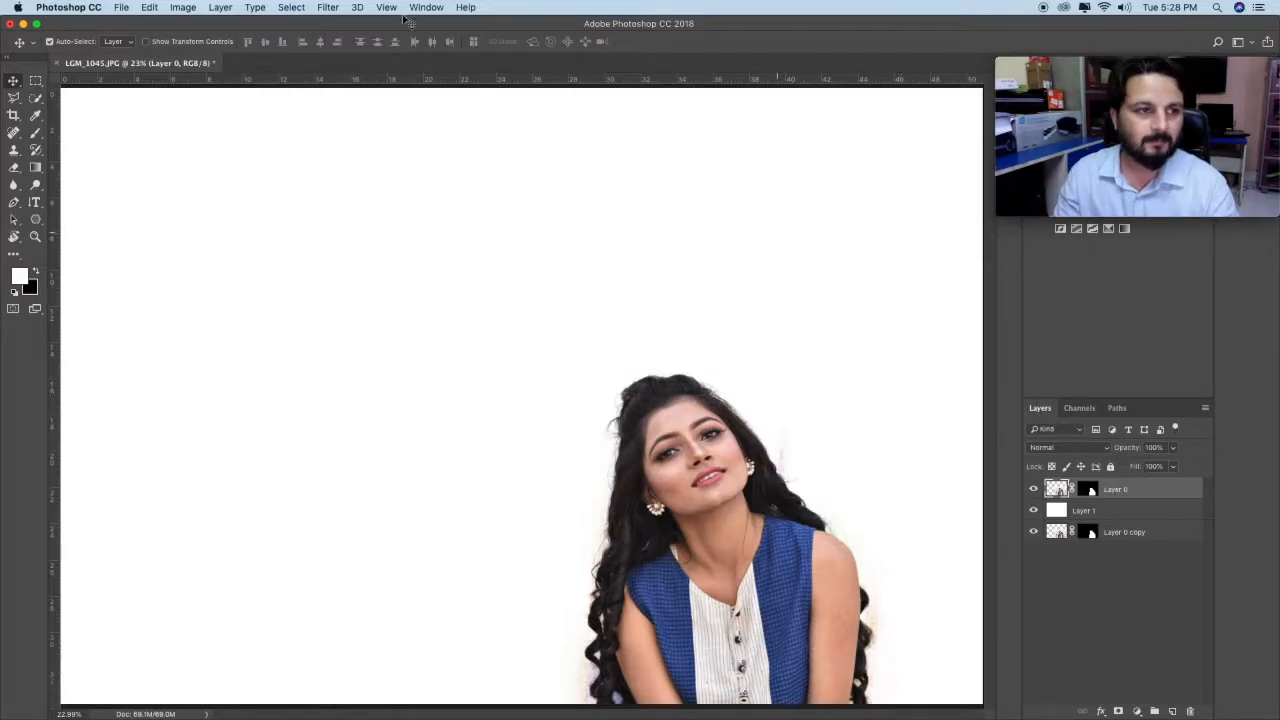
{"action": "left_click", "coordinate": [35, 203]}
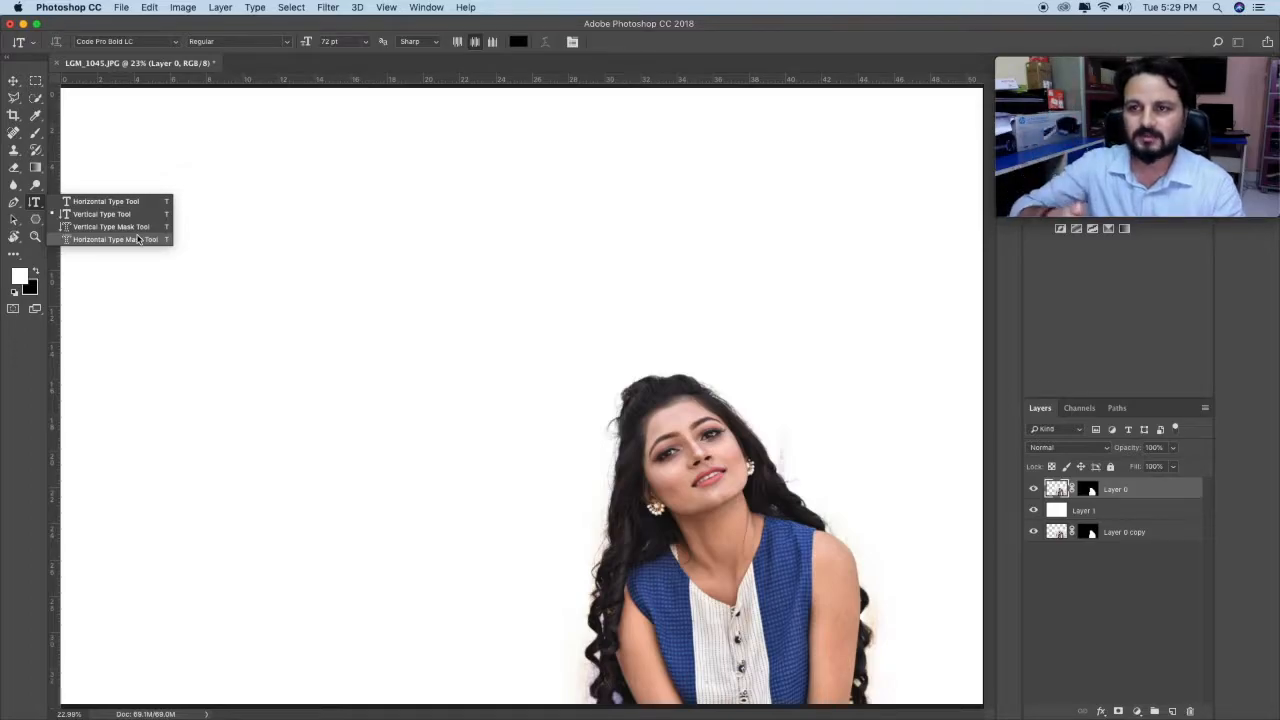
{"action": "left_click", "coordinate": [106, 215]}
{"action": "left_click", "coordinate": [559, 600]}
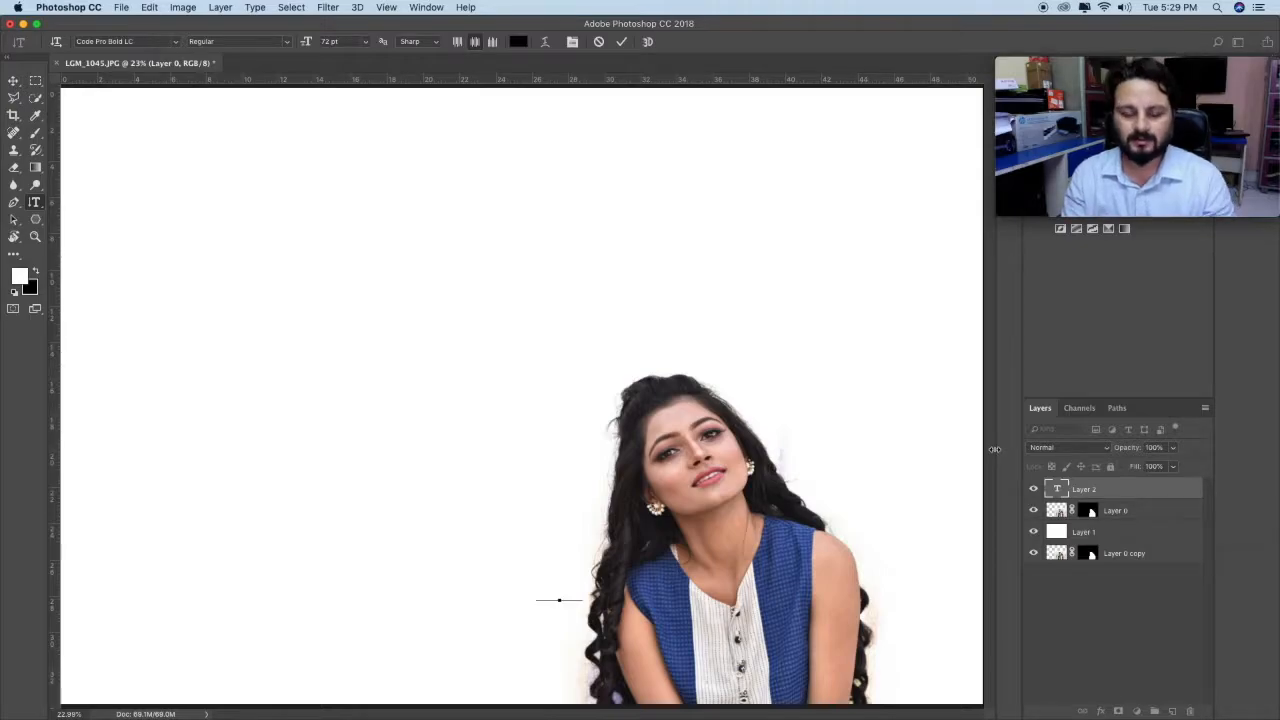
{"action": "type", "text": "BO"}
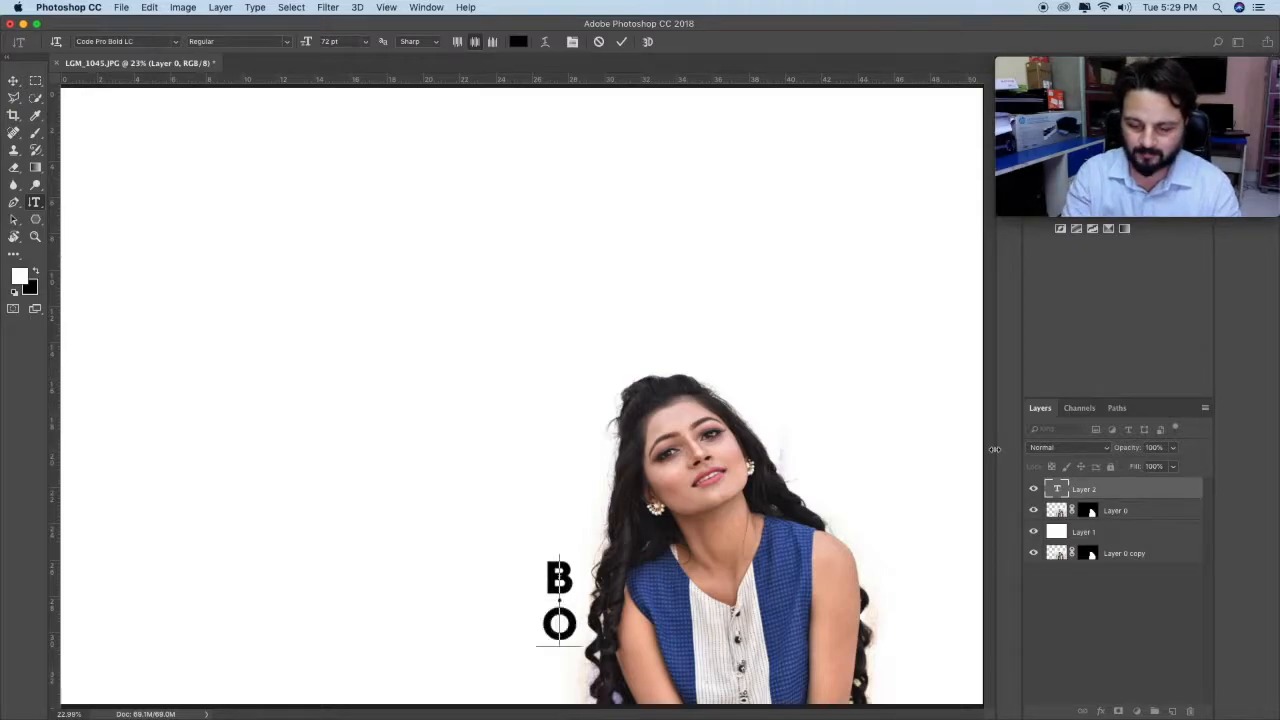
{"action": "type", "text": "LD"}
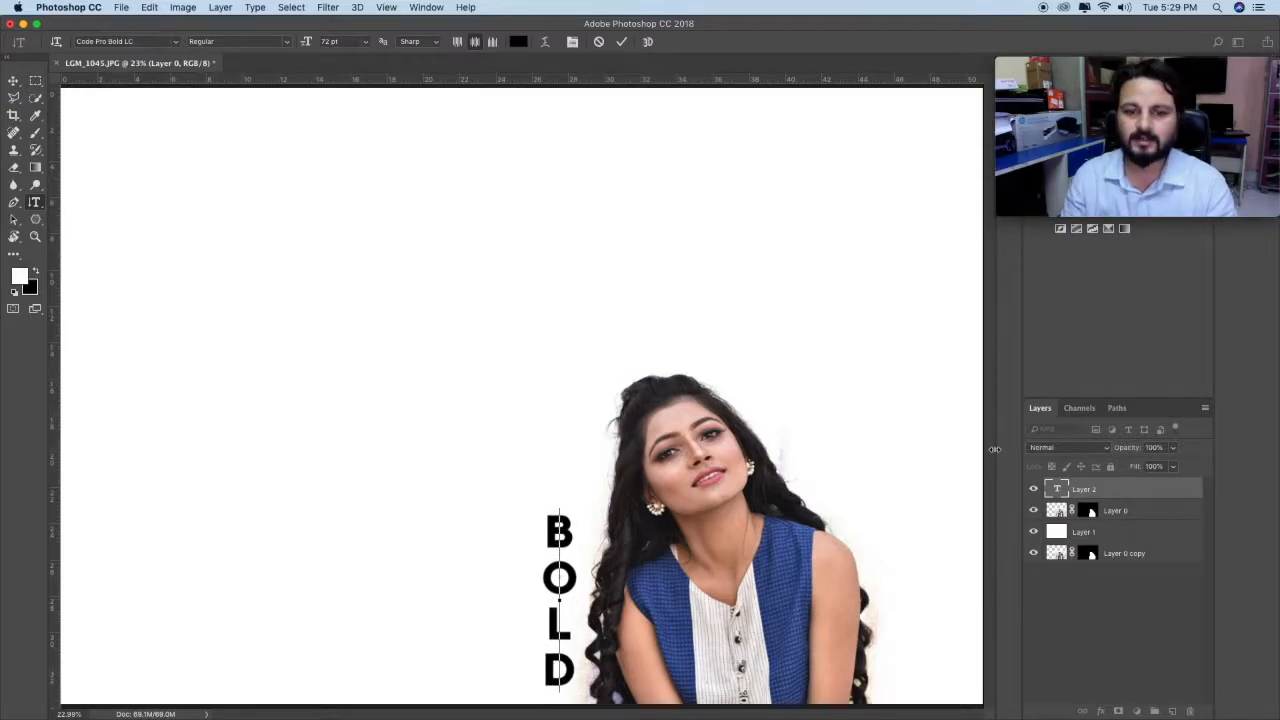
Step: Replace the wording of the vertical text beside the woman with "PHOT"
{"action": "key", "text": "BackSpace"}
{"action": "key", "text": "BackSpace"}
{"action": "key", "text": "BackSpace"}
{"action": "key", "text": "BackSpace"}
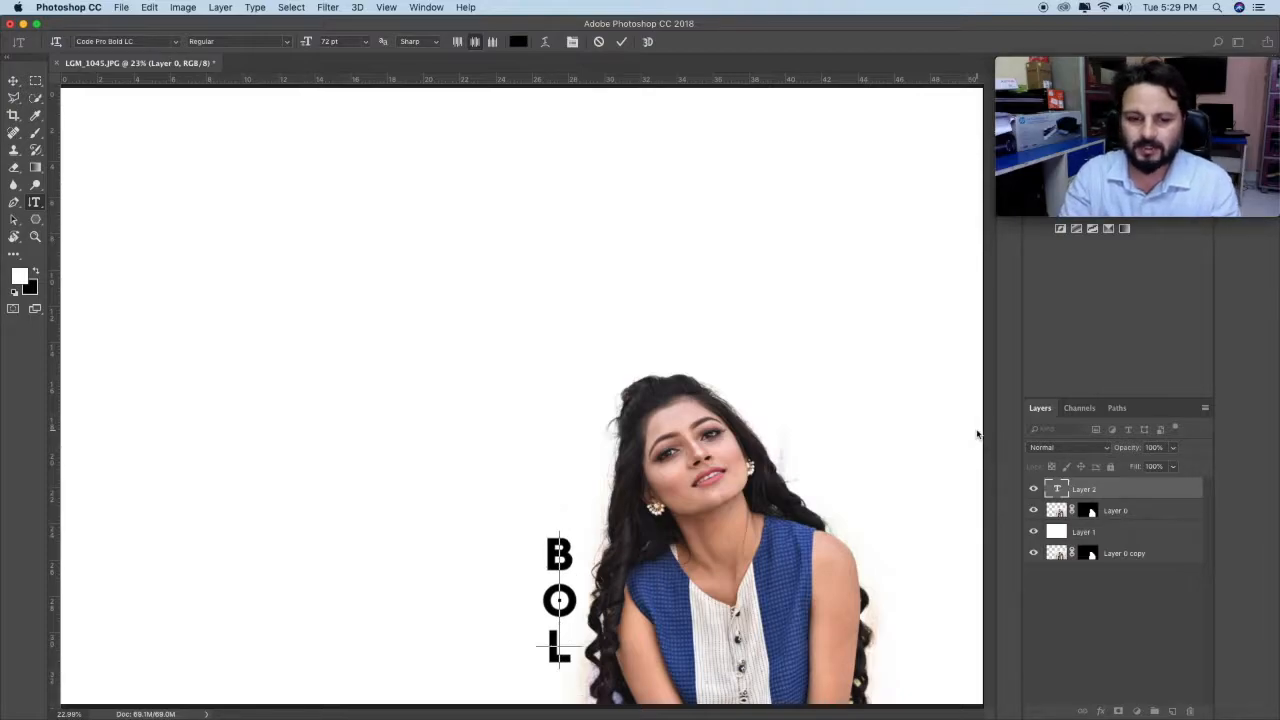
{"action": "type", "text": "P"}
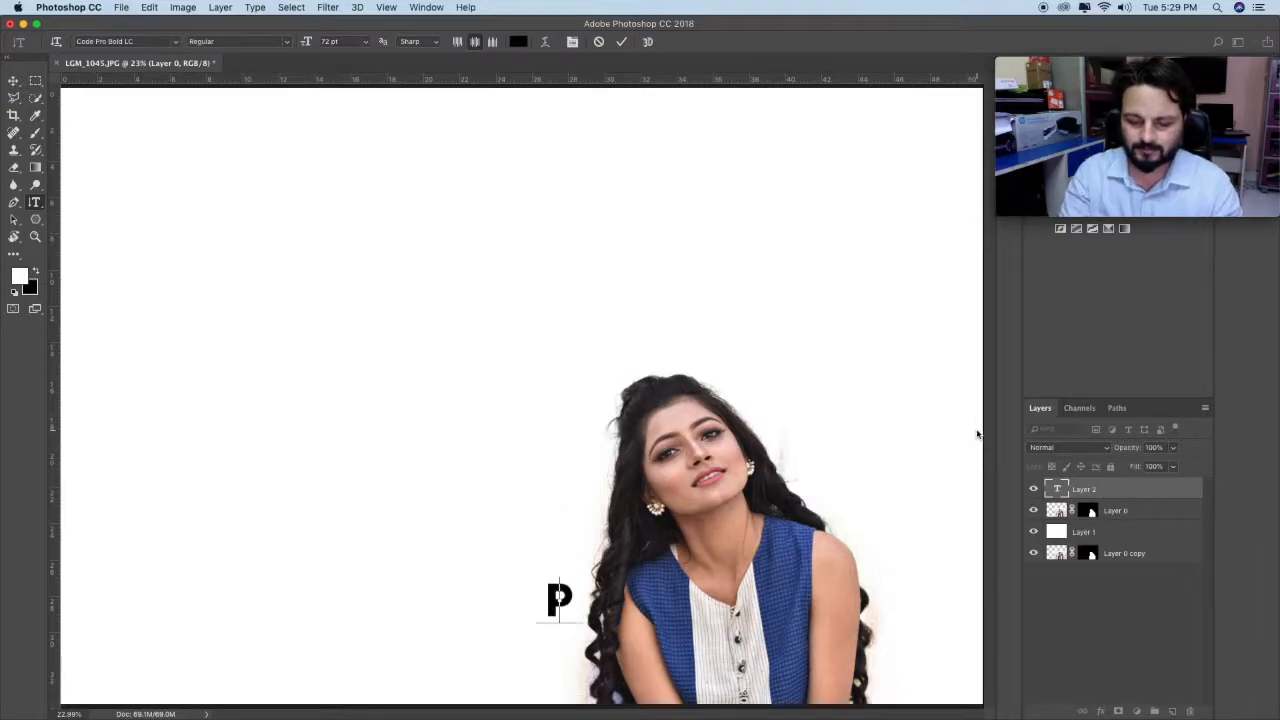
{"action": "type", "text": "HOTO"}
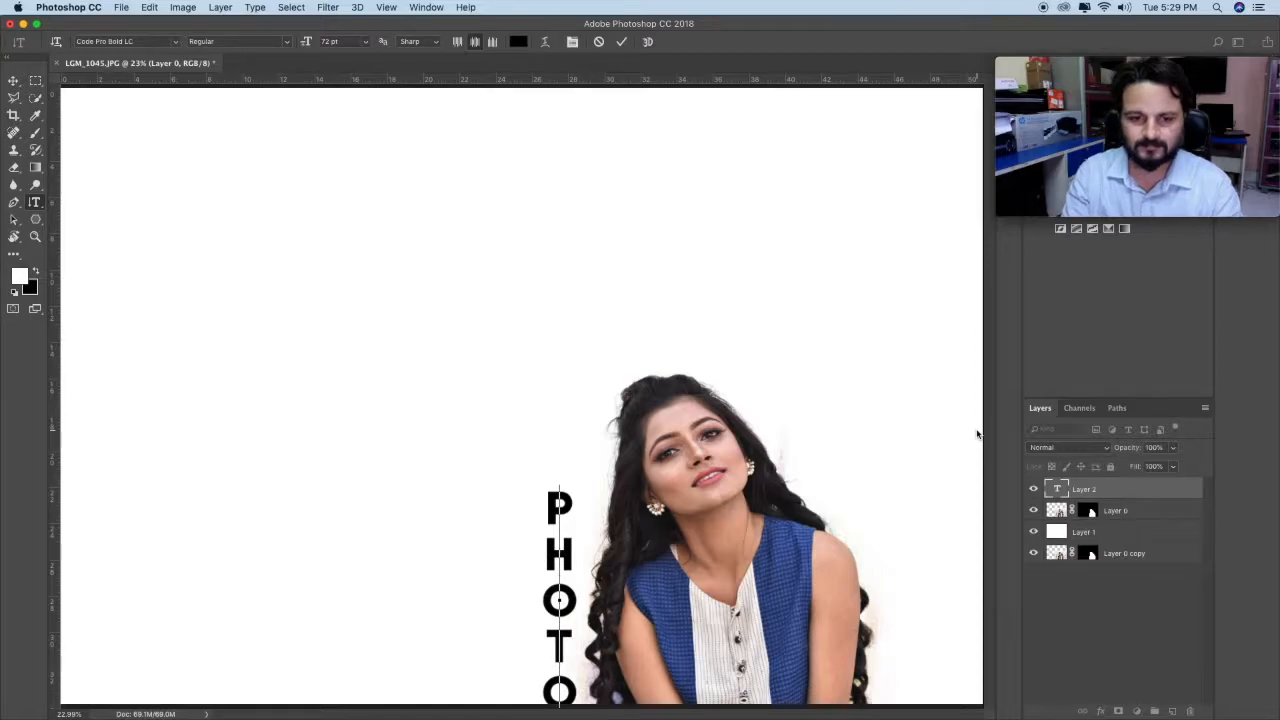
{"action": "key", "text": "BackSpace"}
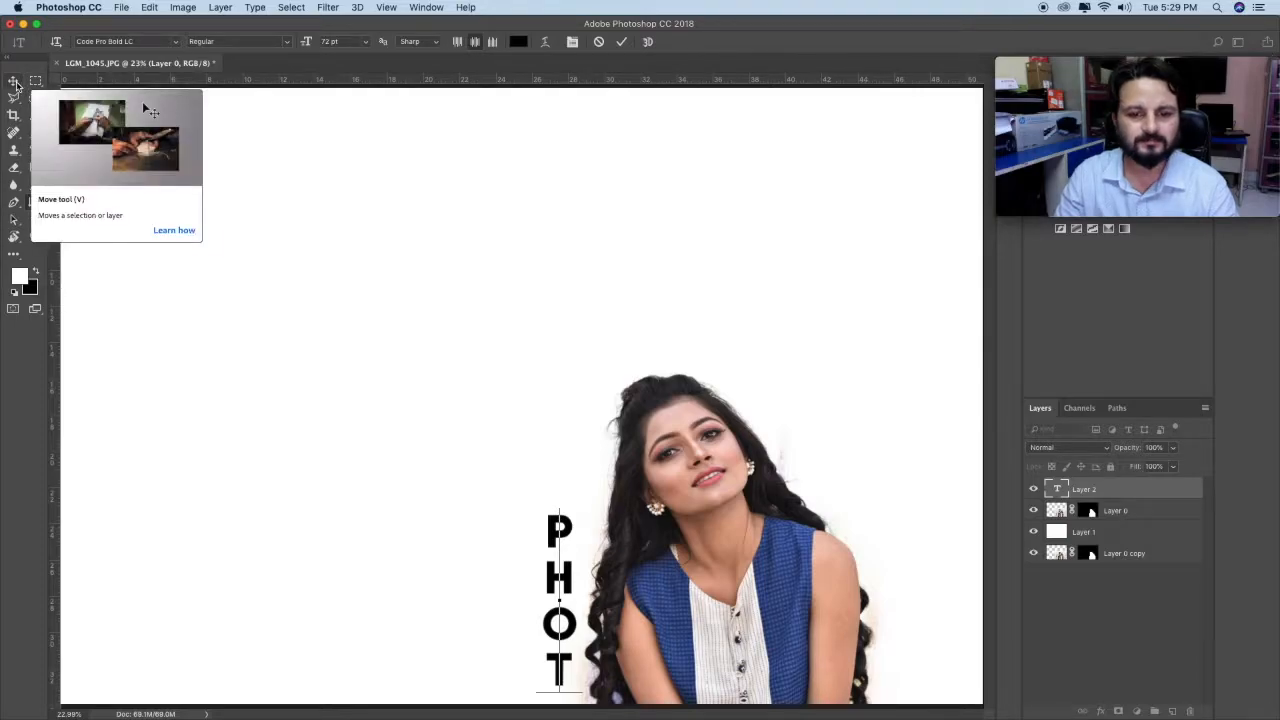
Step: Complete the vertical text so it reads "PHOTO" and move it up so the whole word fits on the canvas
{"action": "type", "text": "O"}
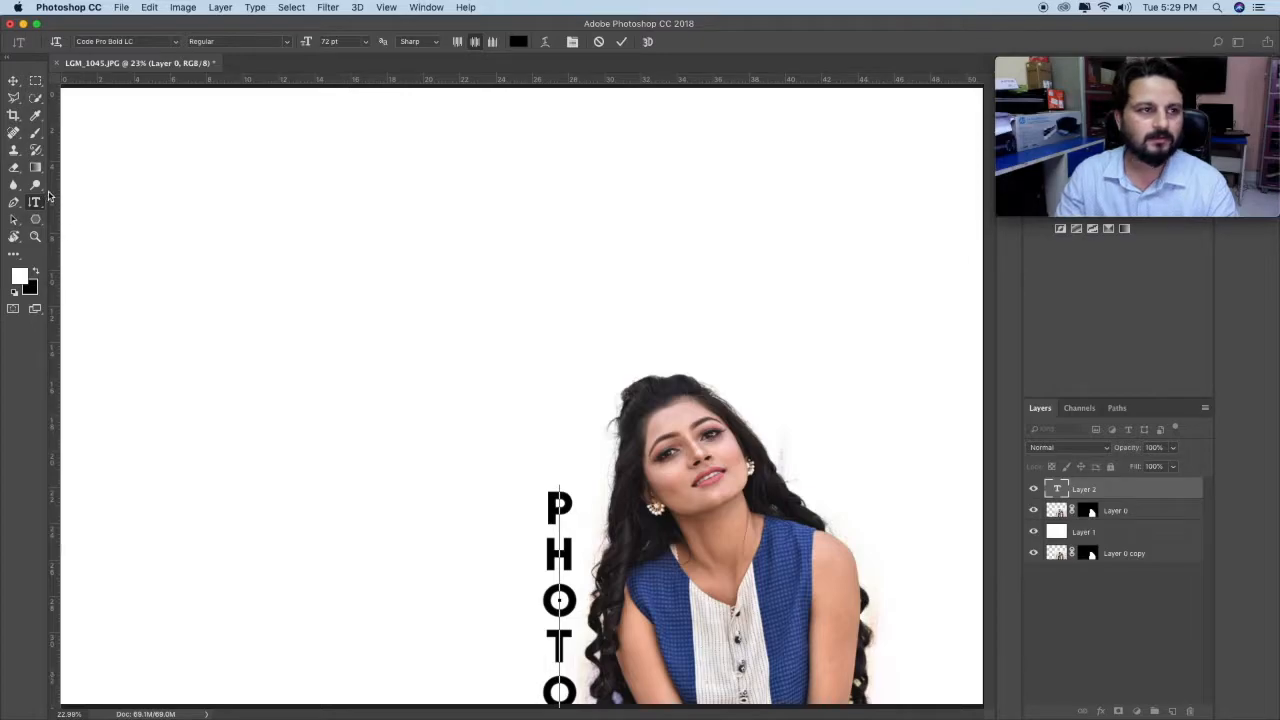
{"action": "left_click", "coordinate": [13, 80]}
{"action": "left_click_drag", "start_coordinate": [578, 600], "coordinate": [578, 548]}
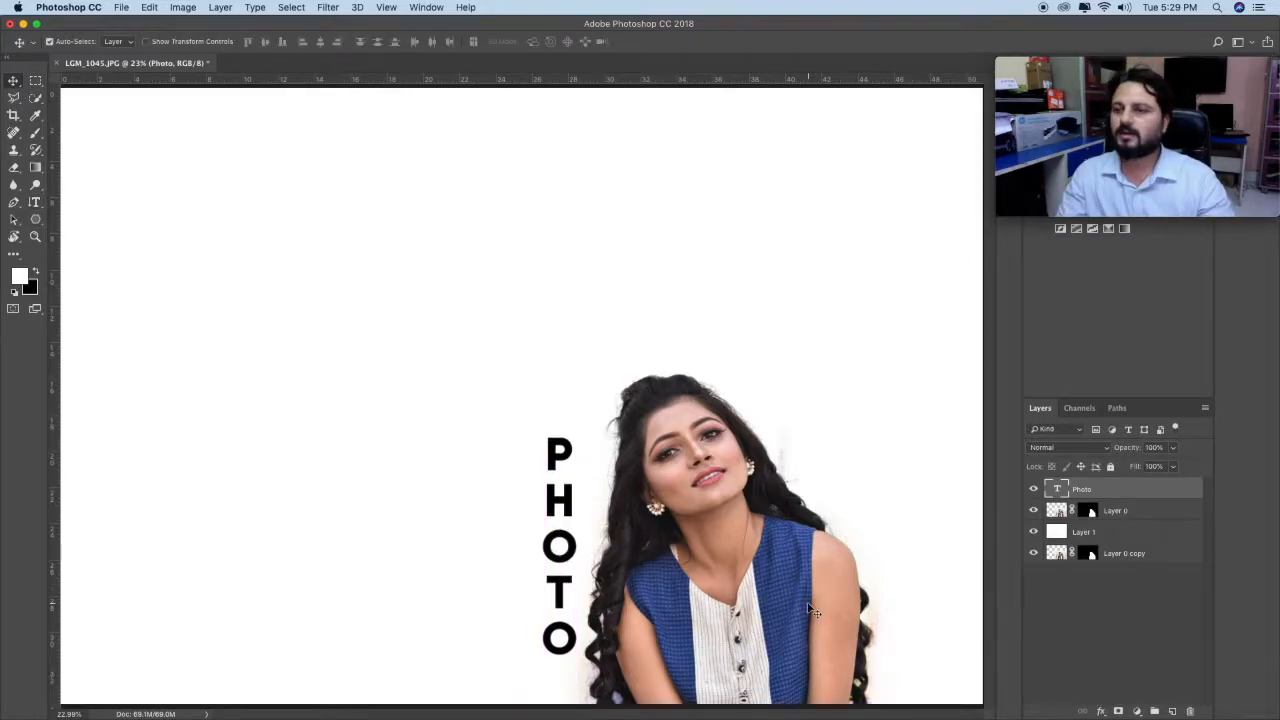
Step: Scale the PHOTO text to about 183% and place it over the left side of the woman's hair and face, fine-tuning its height
{"action": "key", "text": "super+t"}
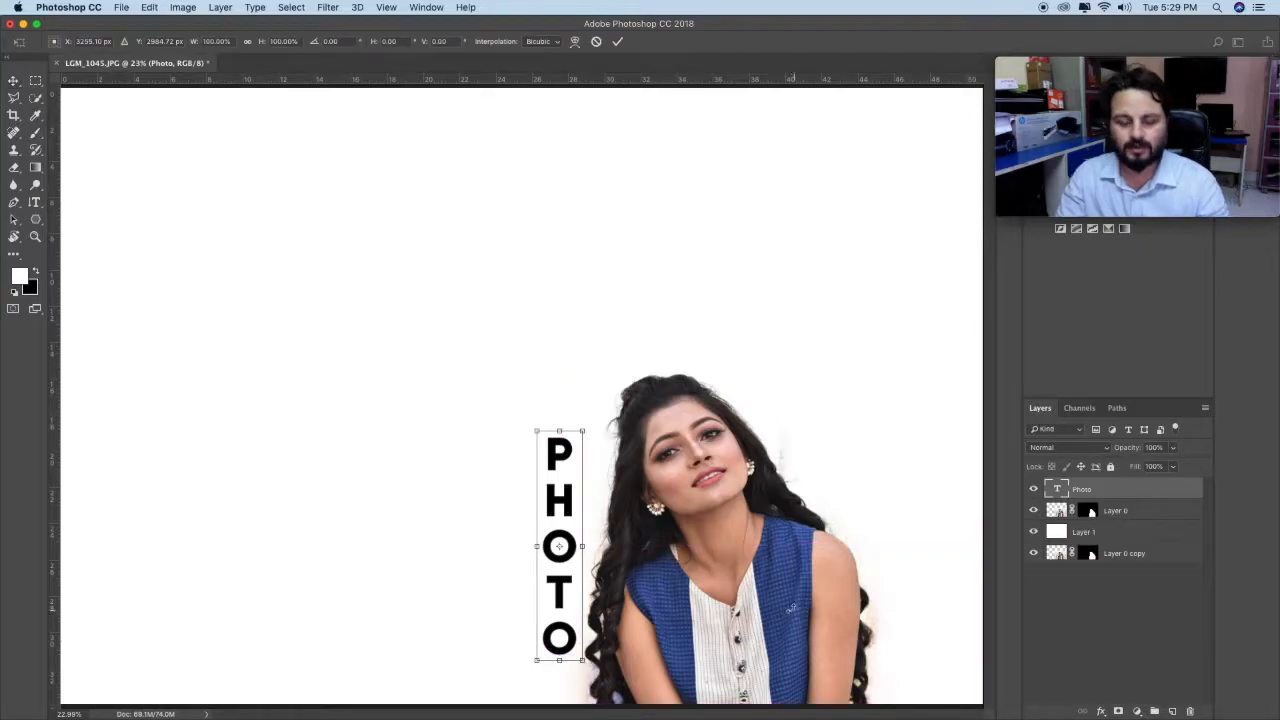
{"action": "left_click_drag", "start_coordinate": [584, 430], "coordinate": [698, 352]}
{"action": "left_click_drag", "start_coordinate": [576, 566], "coordinate": [653, 517]}
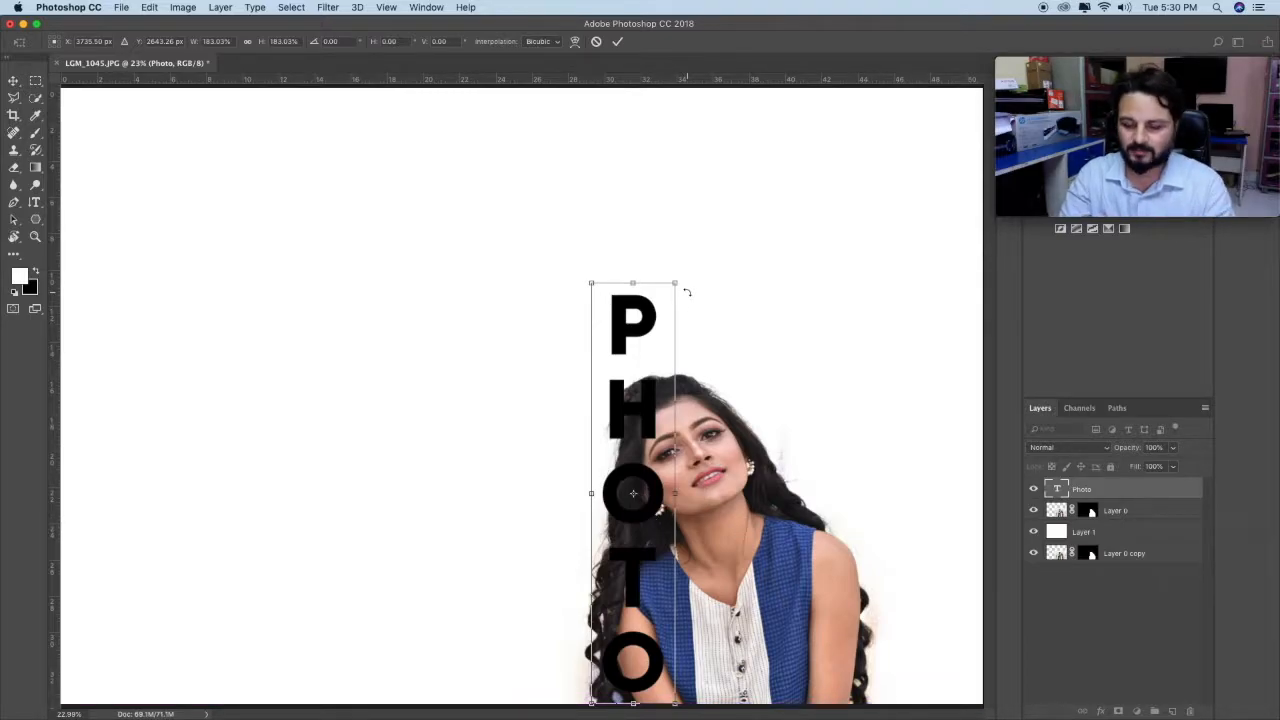
{"action": "key", "text": "Return"}
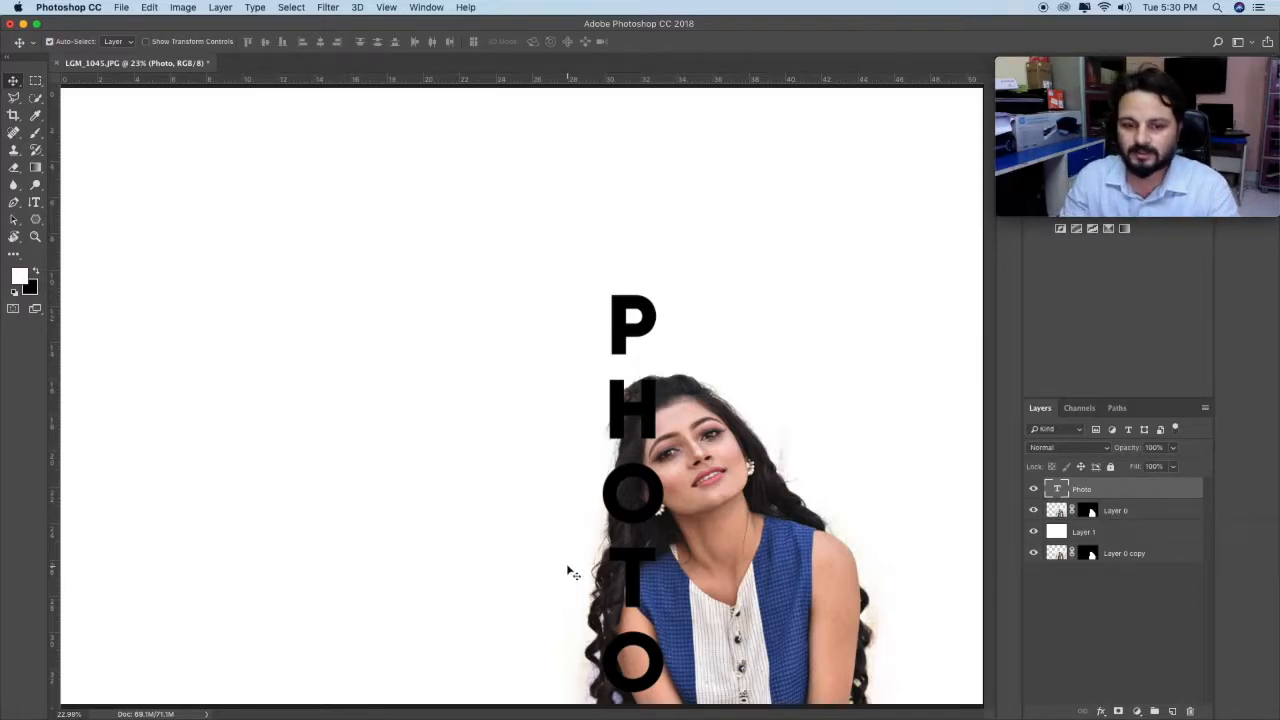
{"action": "key", "text": "Down"}
{"action": "key", "text": "Down"}
{"action": "key", "text": "Down"}
{"action": "key", "text": "Down"}
{"action": "key", "text": "Down"}
{"action": "key", "text": "Down"}
{"action": "key", "text": "Down"}
{"action": "key", "text": "Down"}
{"action": "key", "text": "Down"}
{"action": "key", "text": "Down"}
{"action": "key", "text": "Down"}
{"action": "key", "text": "Down"}
{"action": "key", "text": "Down"}
{"action": "key", "text": "Down"}
{"action": "key", "text": "Down"}
{"action": "key", "text": "Down"}
{"action": "key", "text": "Down"}
{"action": "key", "text": "Down"}
{"action": "key", "text": "Down"}
{"action": "key", "text": "Down"}
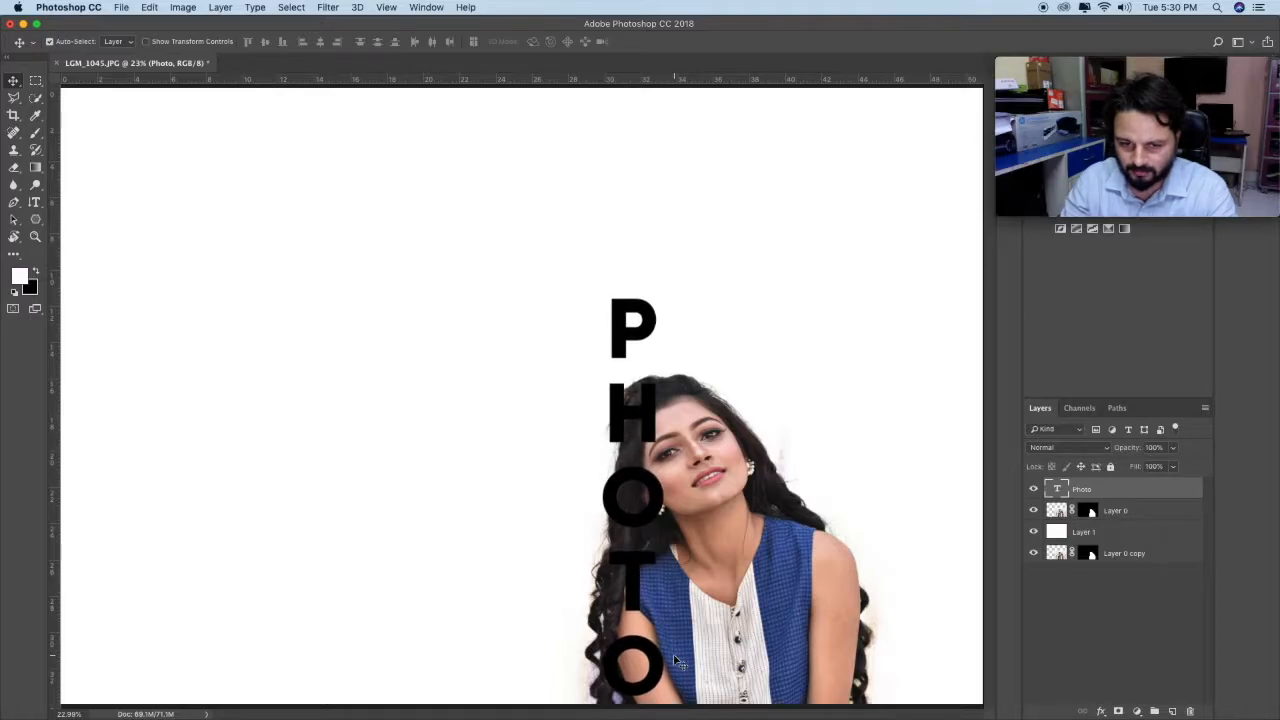
{"action": "key", "text": "Up"}
{"action": "key", "text": "Up"}
{"action": "key", "text": "Up"}
{"action": "key", "text": "Up"}
{"action": "key", "text": "Up"}
{"action": "key", "text": "Up"}
{"action": "key", "text": "Up"}
{"action": "key", "text": "Up"}
{"action": "key", "text": "Up"}
{"action": "key", "text": "Up"}
{"action": "key", "text": "Up"}
{"action": "key", "text": "Up"}
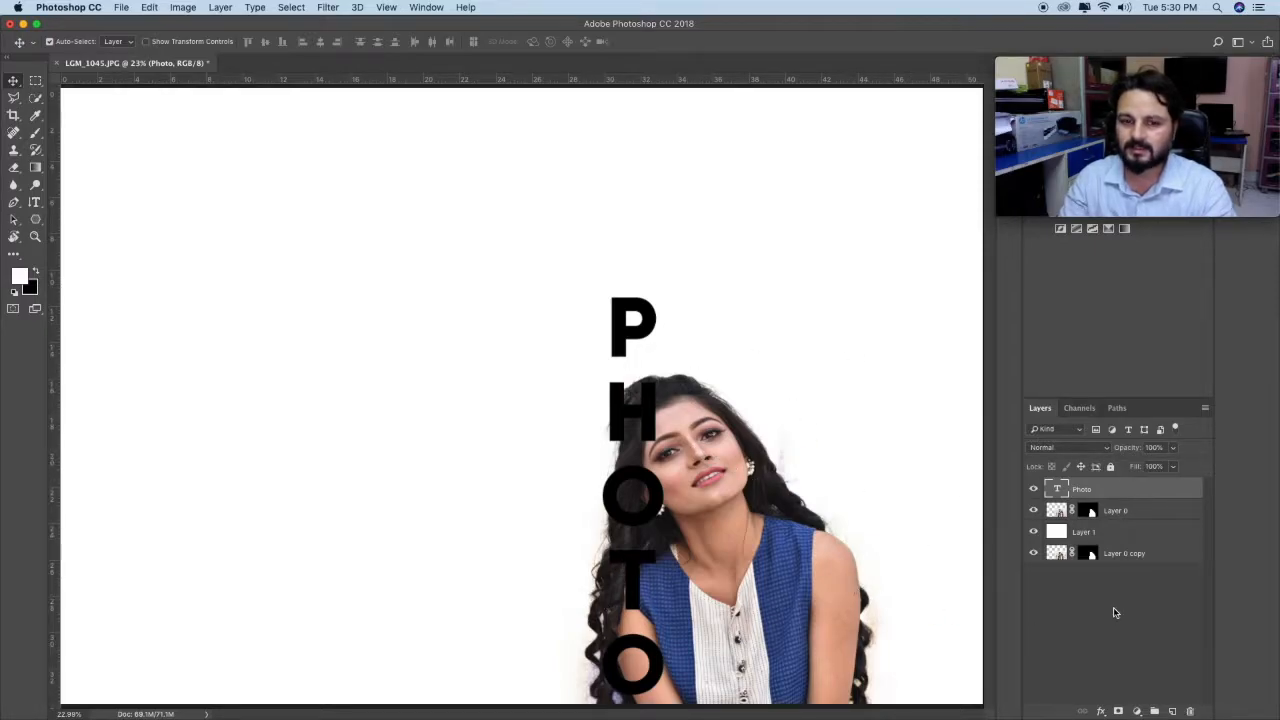
Step: Brush white over the picture inside both O letters on Layer 0
{"action": "left_click", "coordinate": [1127, 513]}
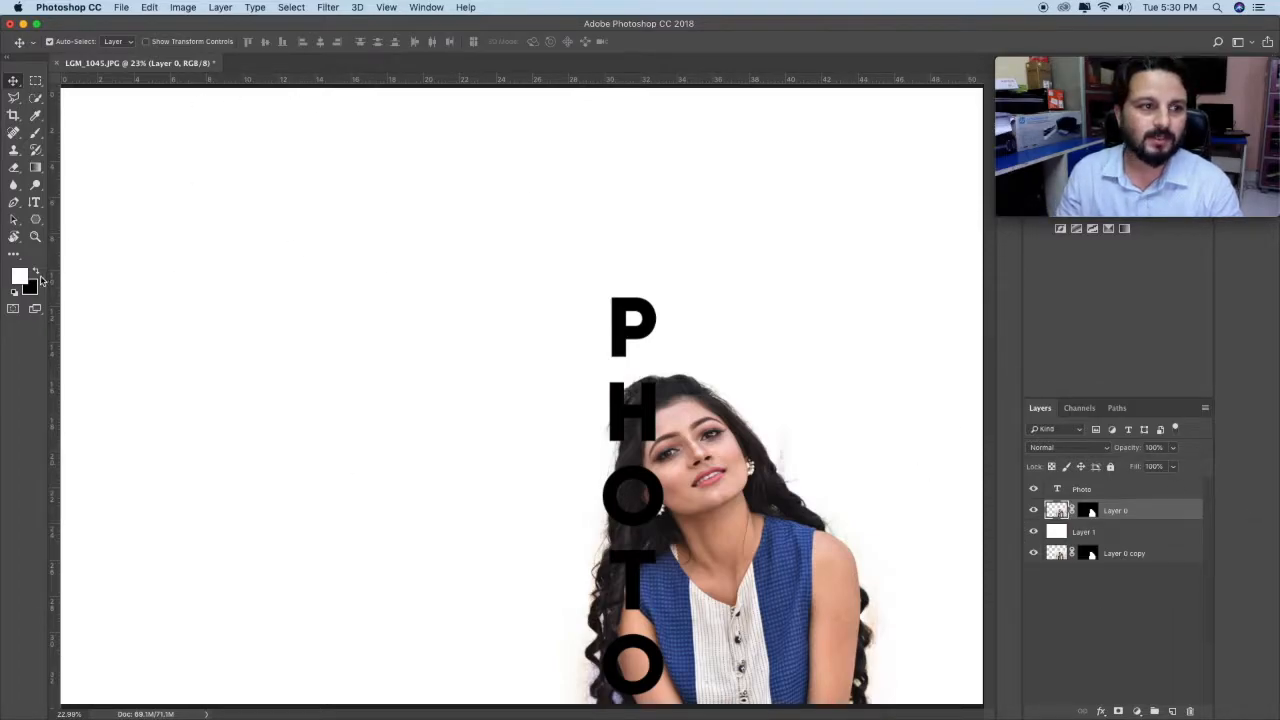
{"action": "left_click", "coordinate": [35, 132]}
{"action": "left_click_drag", "start_coordinate": [633, 487], "coordinate": [631, 500]}
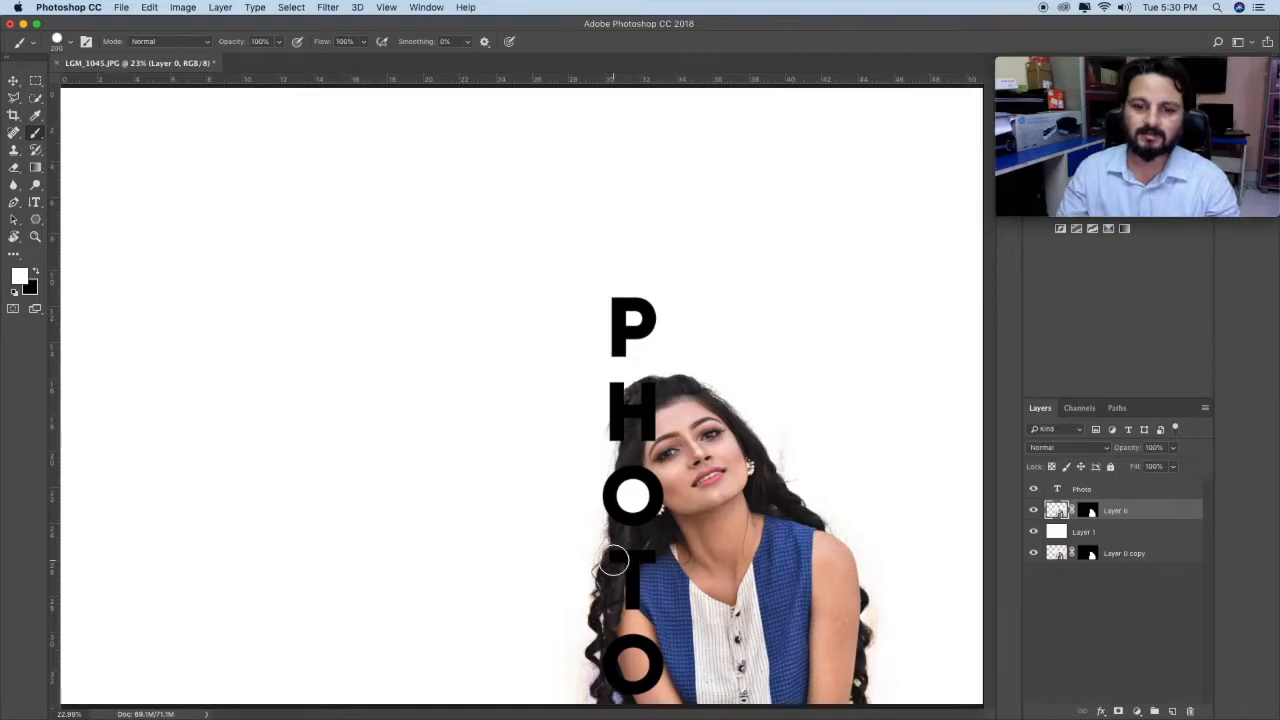
{"action": "left_click_drag", "start_coordinate": [631, 662], "coordinate": [630, 659]}
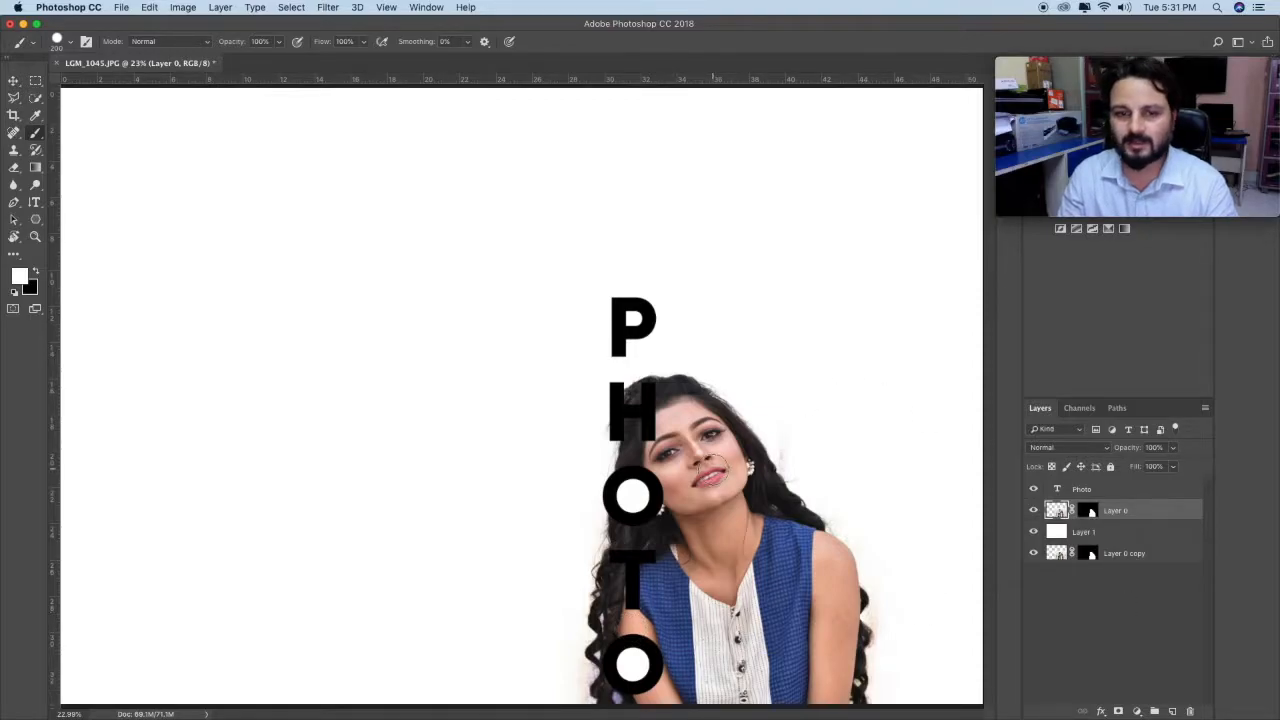
Step: Load the Photo text layer's letter shapes as a selection and expand it by 16 pixels
{"action": "left_click", "coordinate": [1094, 490]}
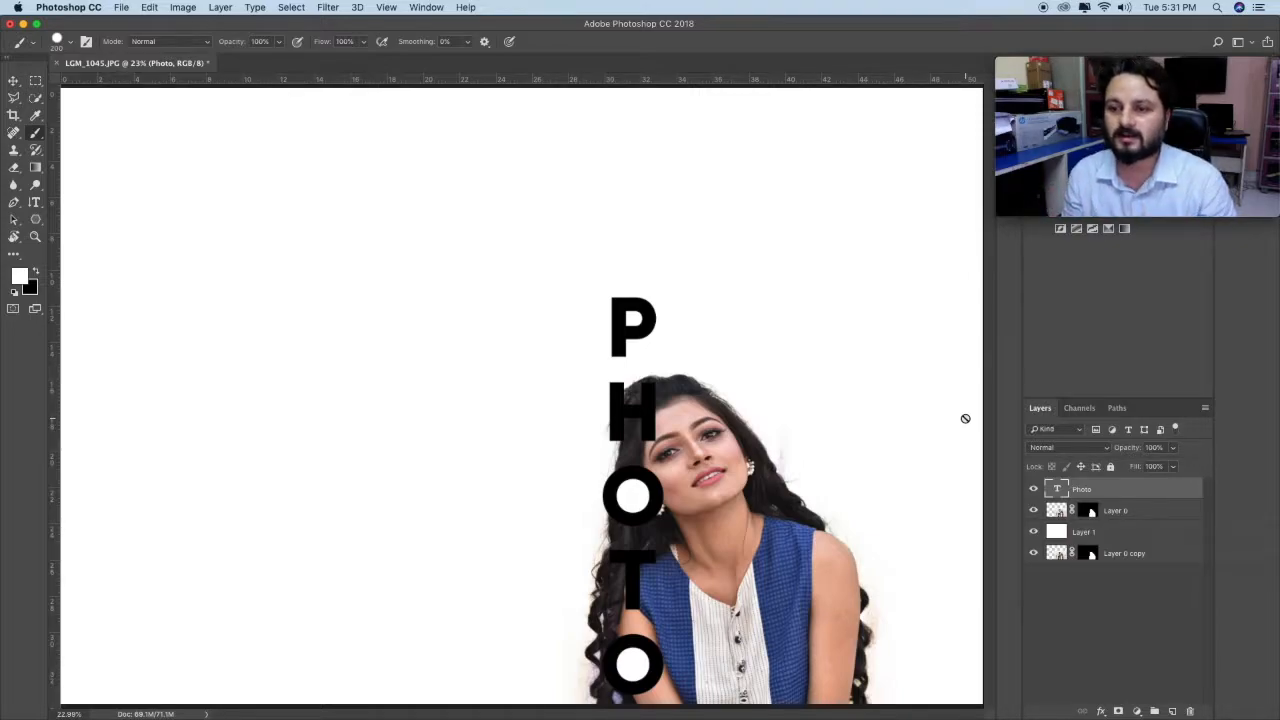
{"action": "left_click", "coordinate": [1060, 491], "text": "super"}
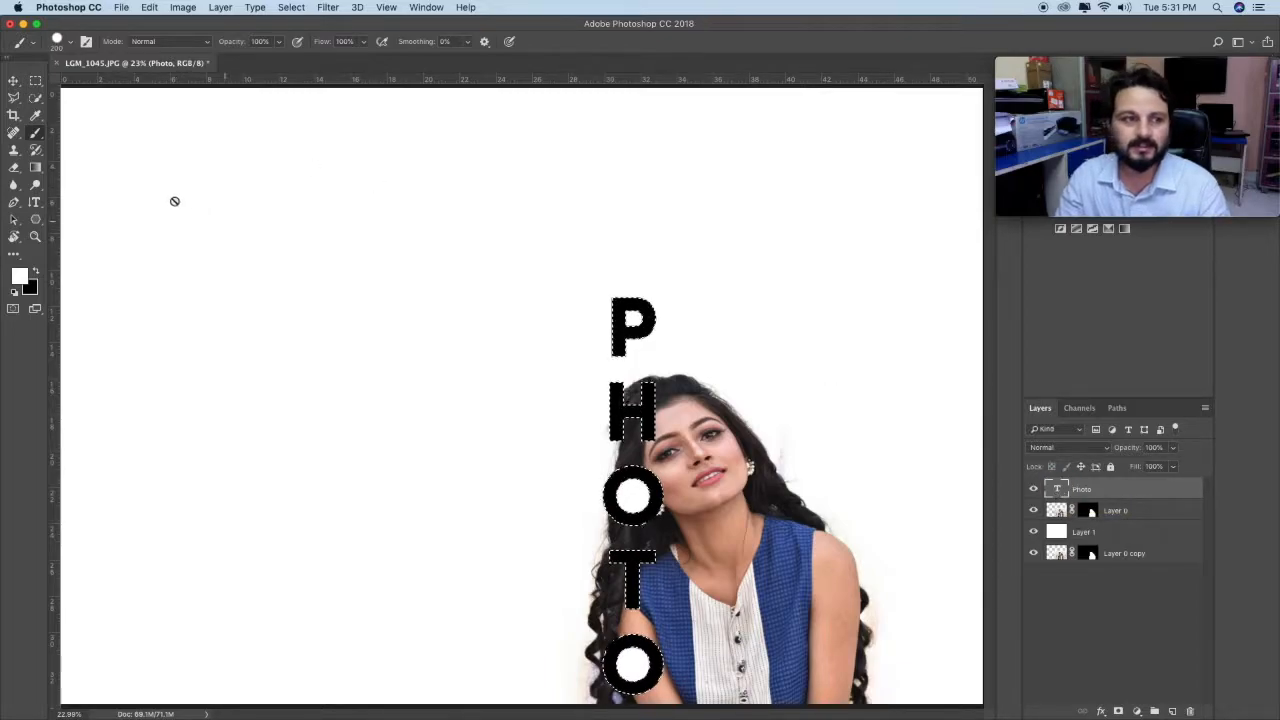
{"action": "left_click", "coordinate": [35, 237]}
{"action": "left_click_drag", "start_coordinate": [641, 452], "coordinate": [673, 246]}
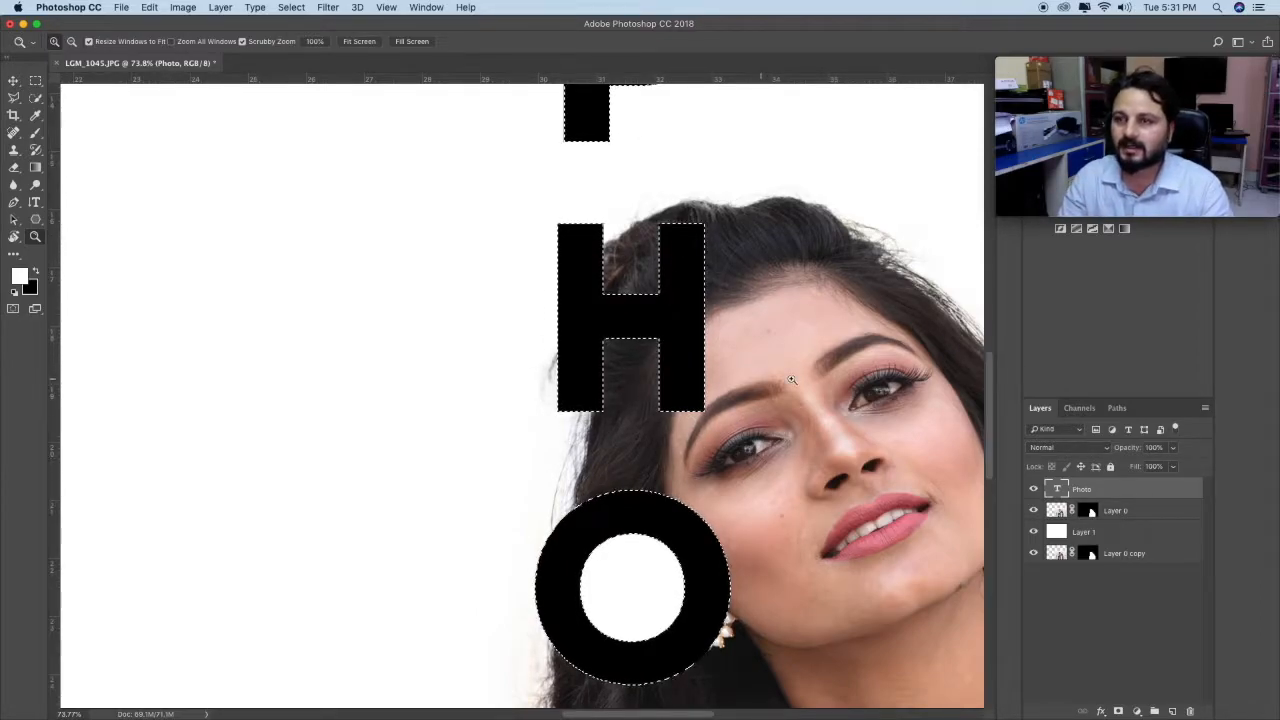
{"action": "left_click", "coordinate": [291, 7]}
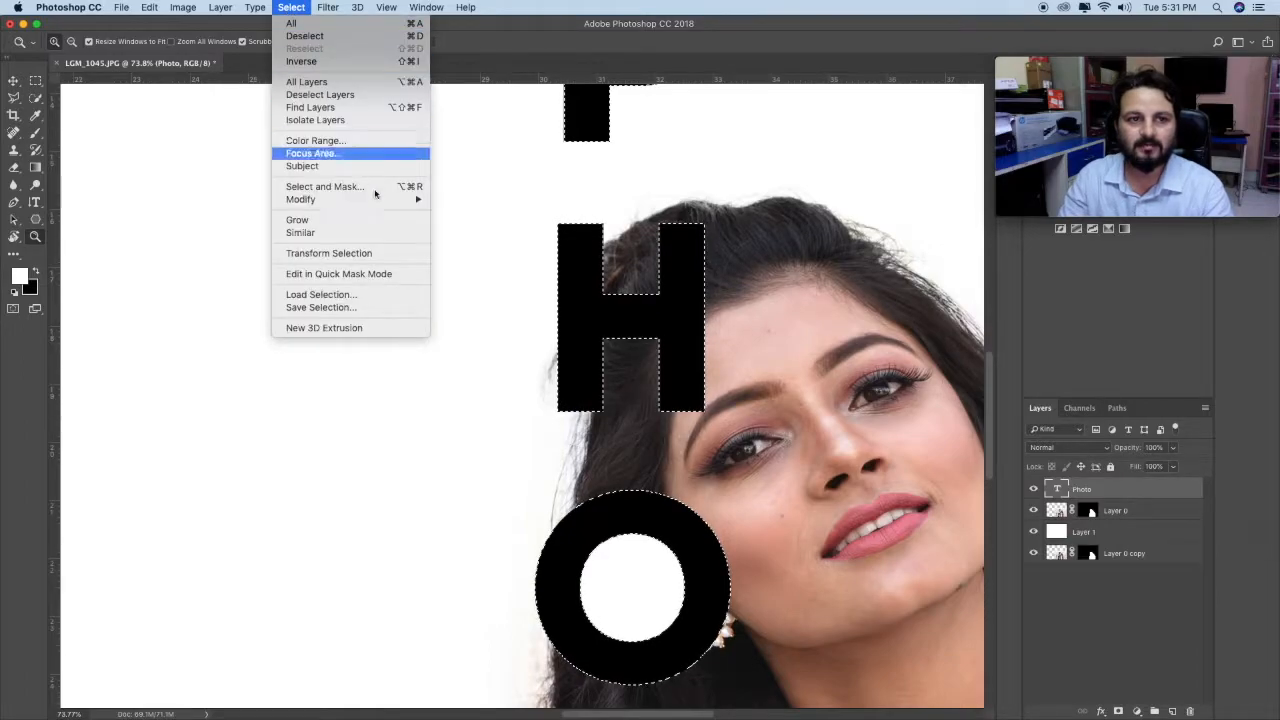
{"action": "mouse_move", "coordinate": [378, 199]}
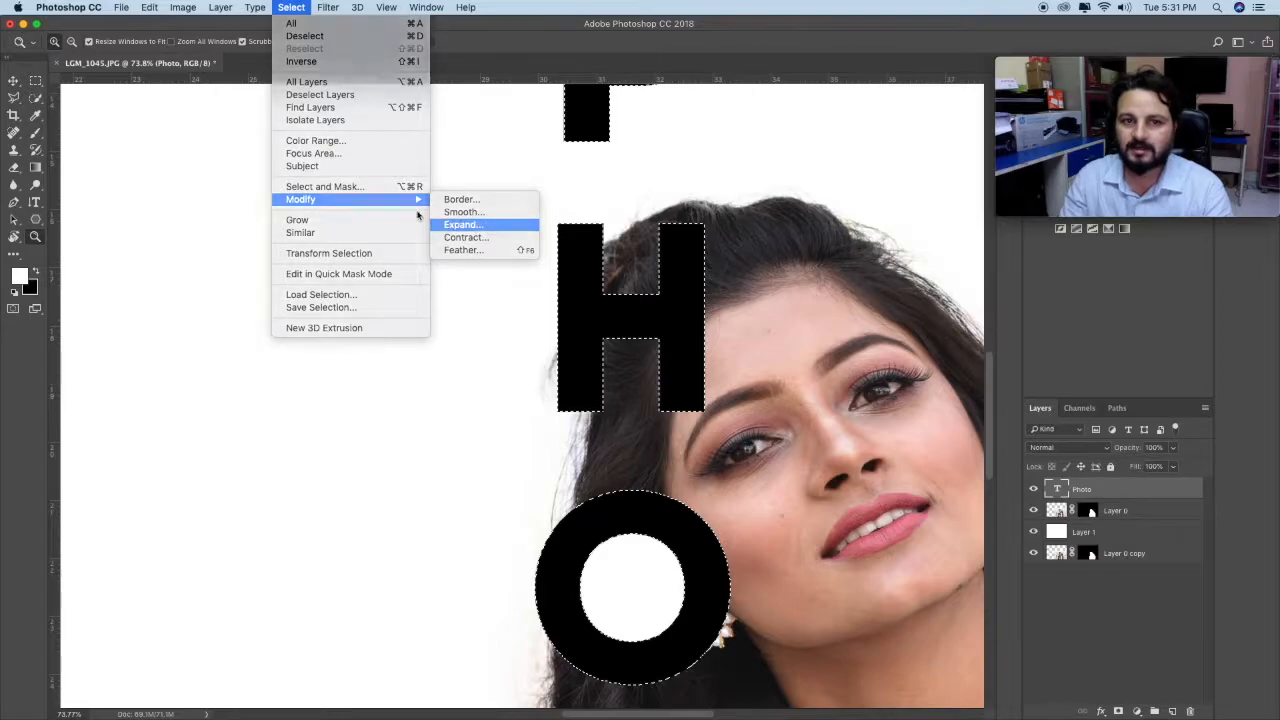
{"action": "left_click", "coordinate": [487, 226]}
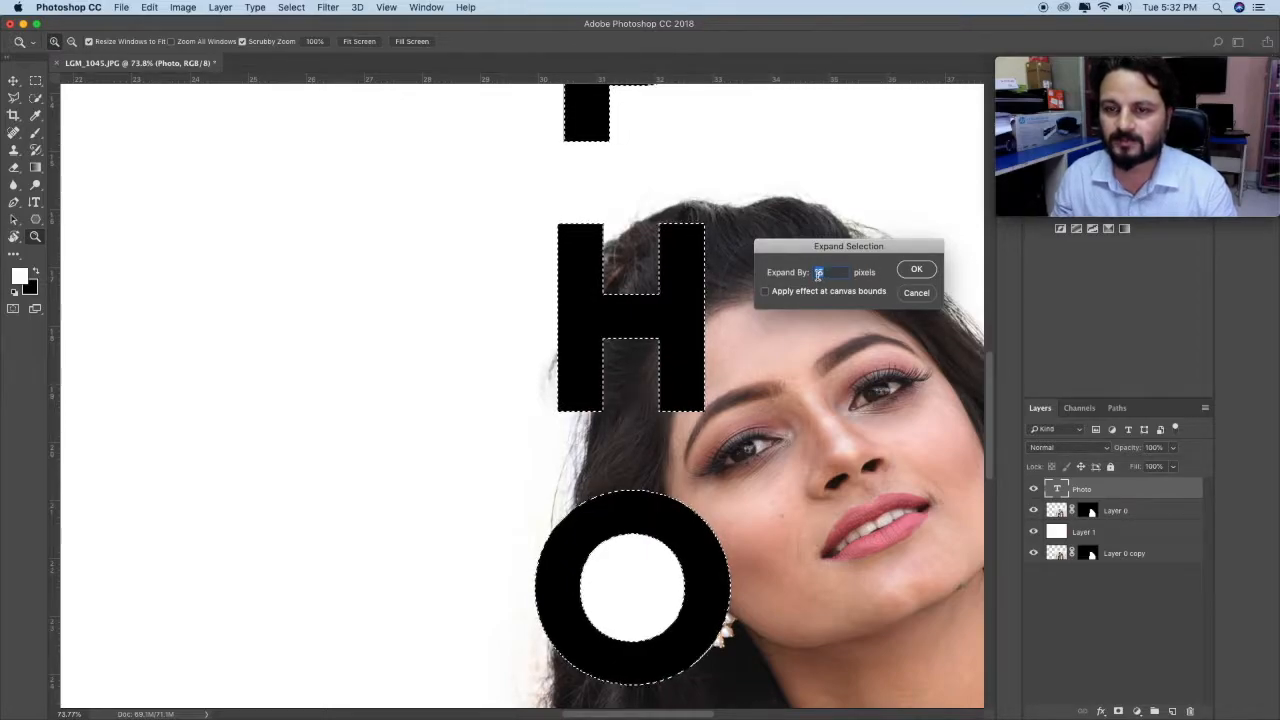
{"action": "left_click", "coordinate": [916, 269]}
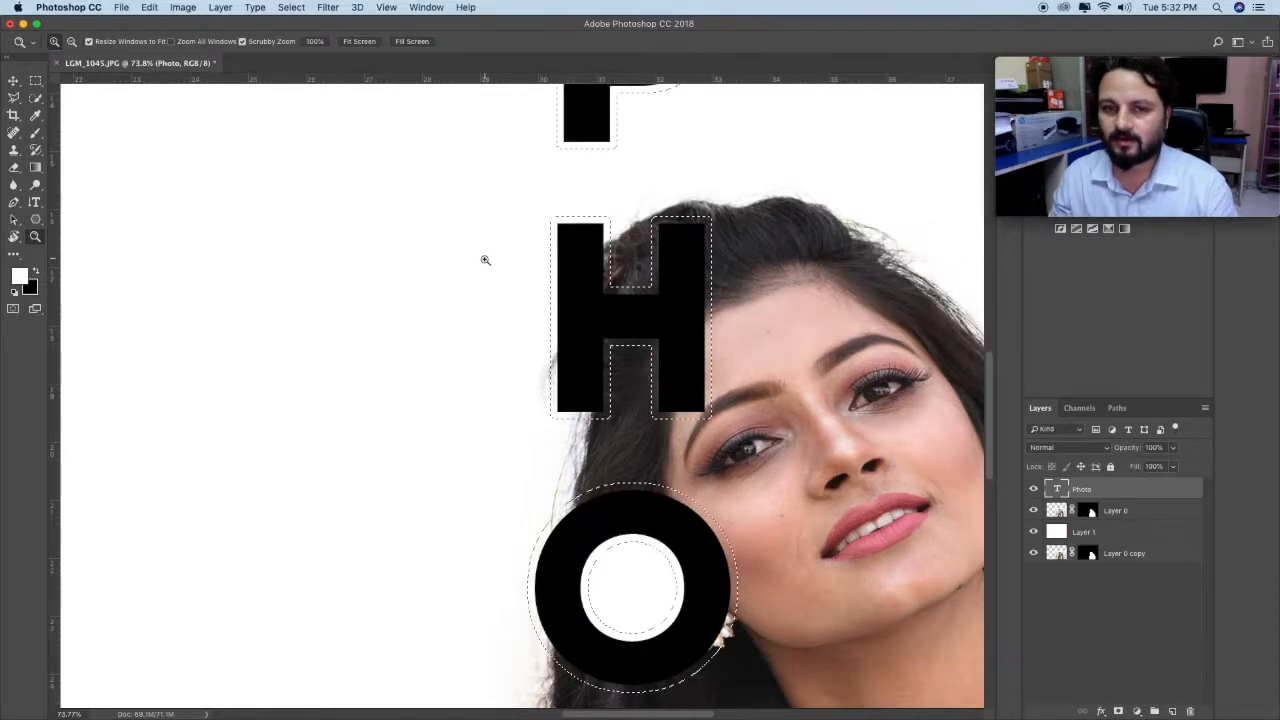
Step: Fill the expanded letter selection with white on Layer 0 to give the letters an outline
{"action": "scroll", "coordinate": [670, 499], "scroll_direction": "down", "scroll_amount": 5}
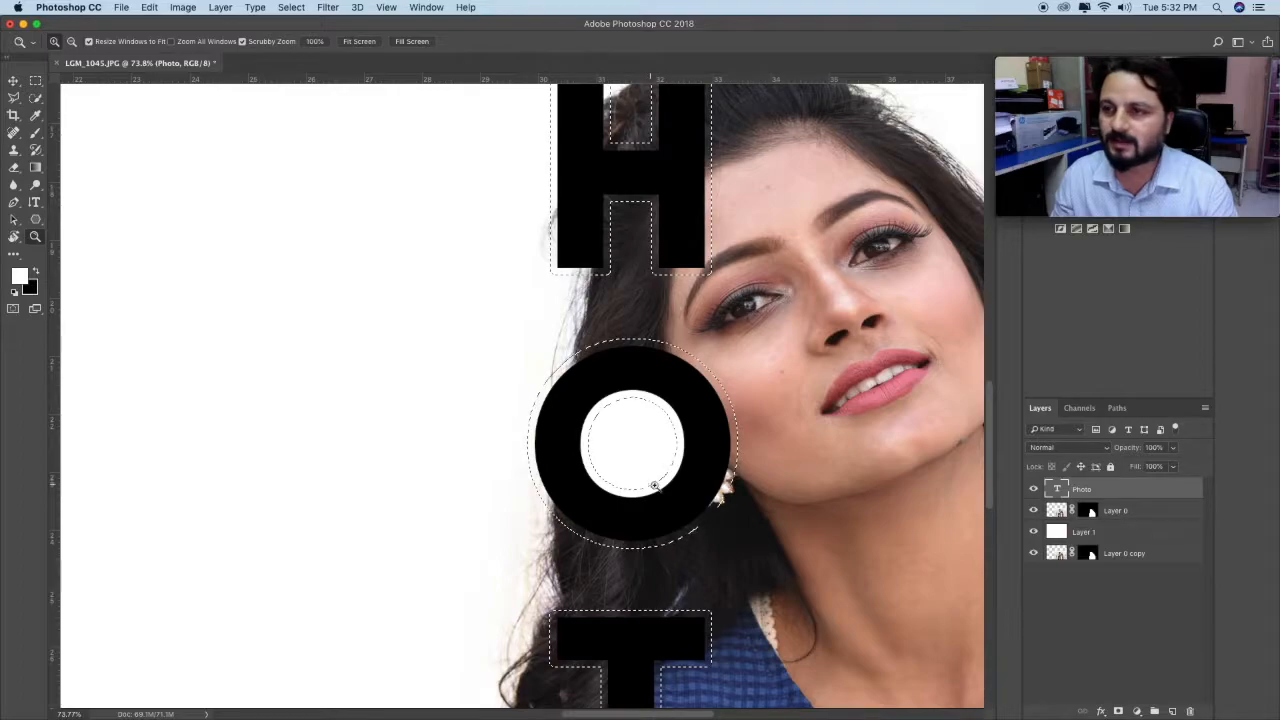
{"action": "right_click", "coordinate": [675, 376]}
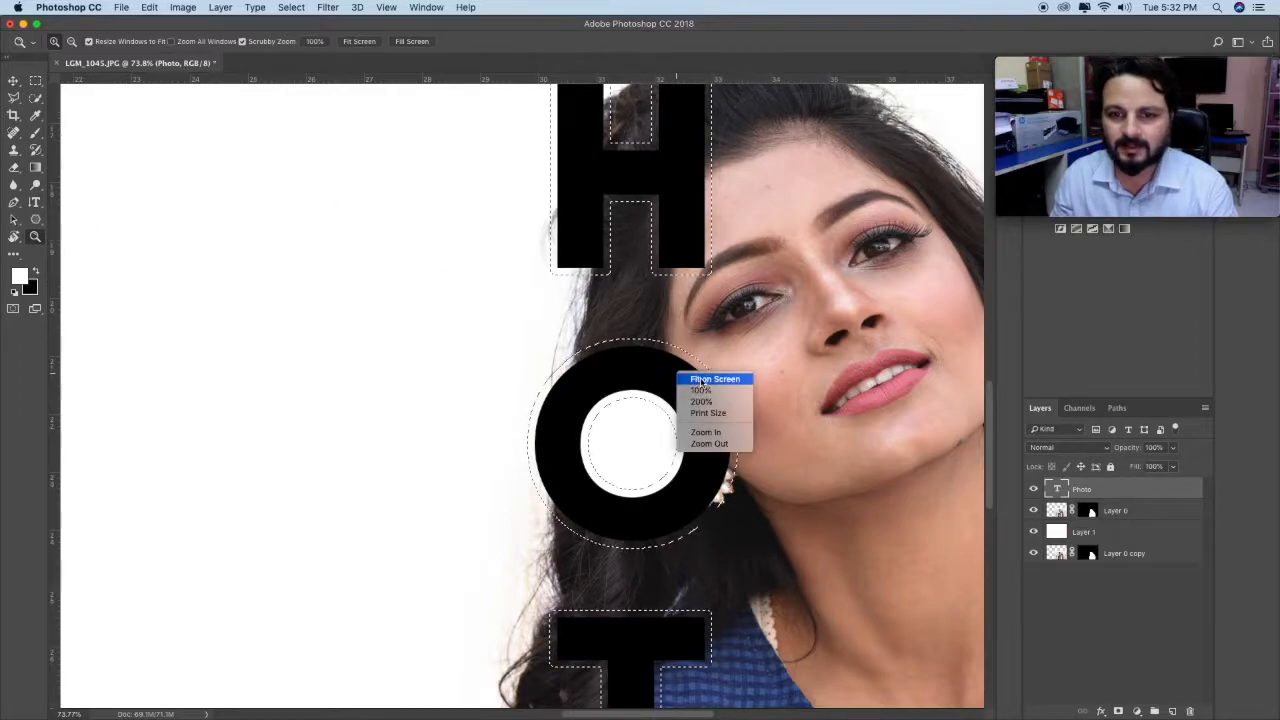
{"action": "left_click", "coordinate": [710, 377]}
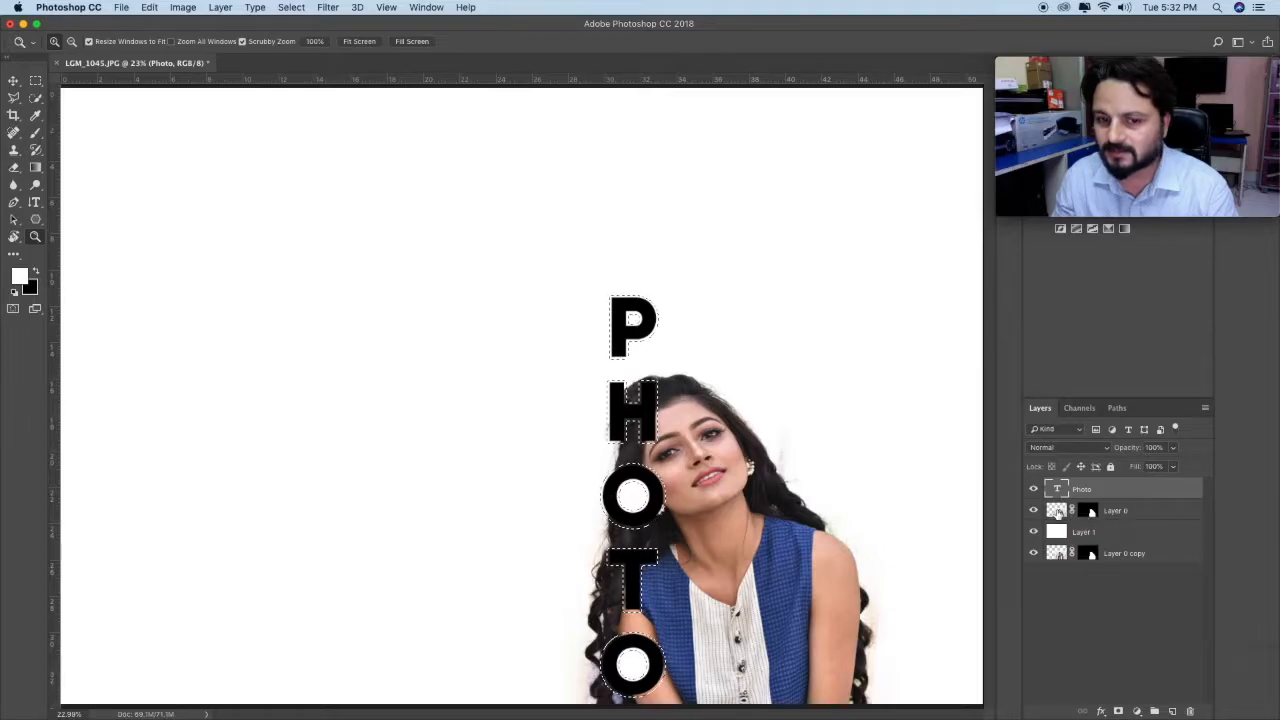
{"action": "left_click", "coordinate": [1113, 514]}
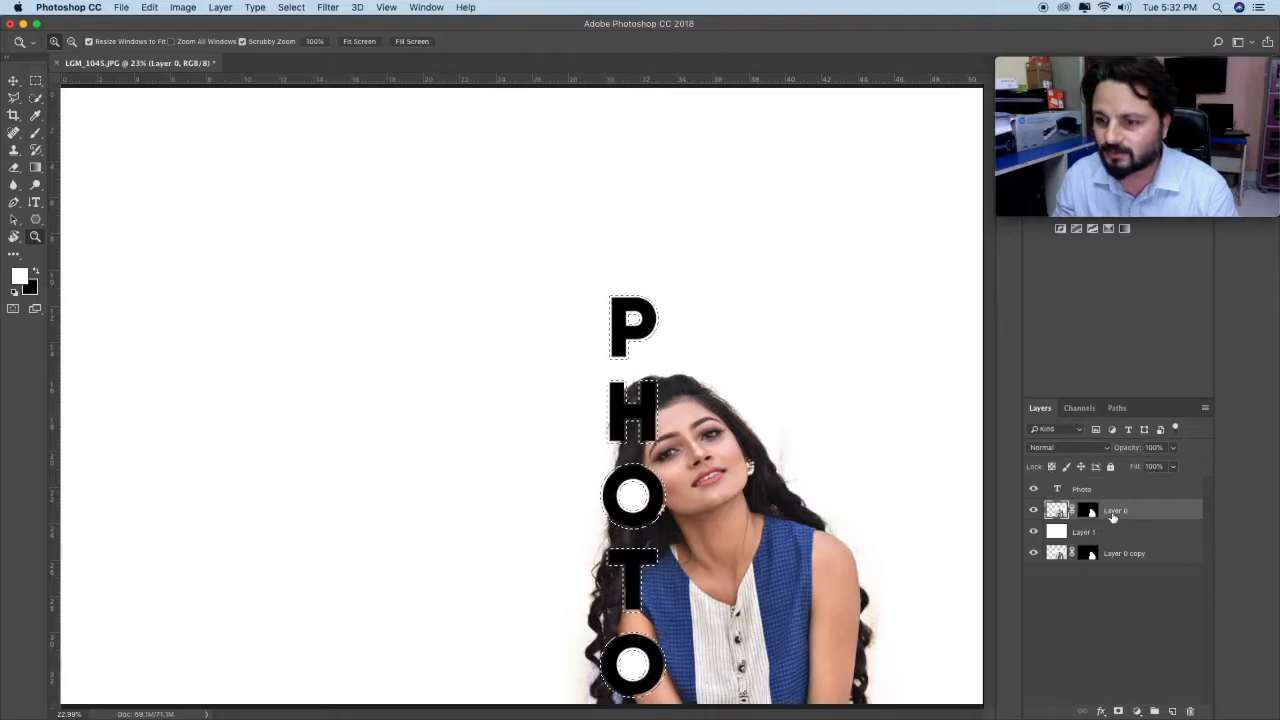
{"action": "left_click", "coordinate": [35, 238]}
{"action": "left_click_drag", "start_coordinate": [680, 462], "coordinate": [685, 462]}
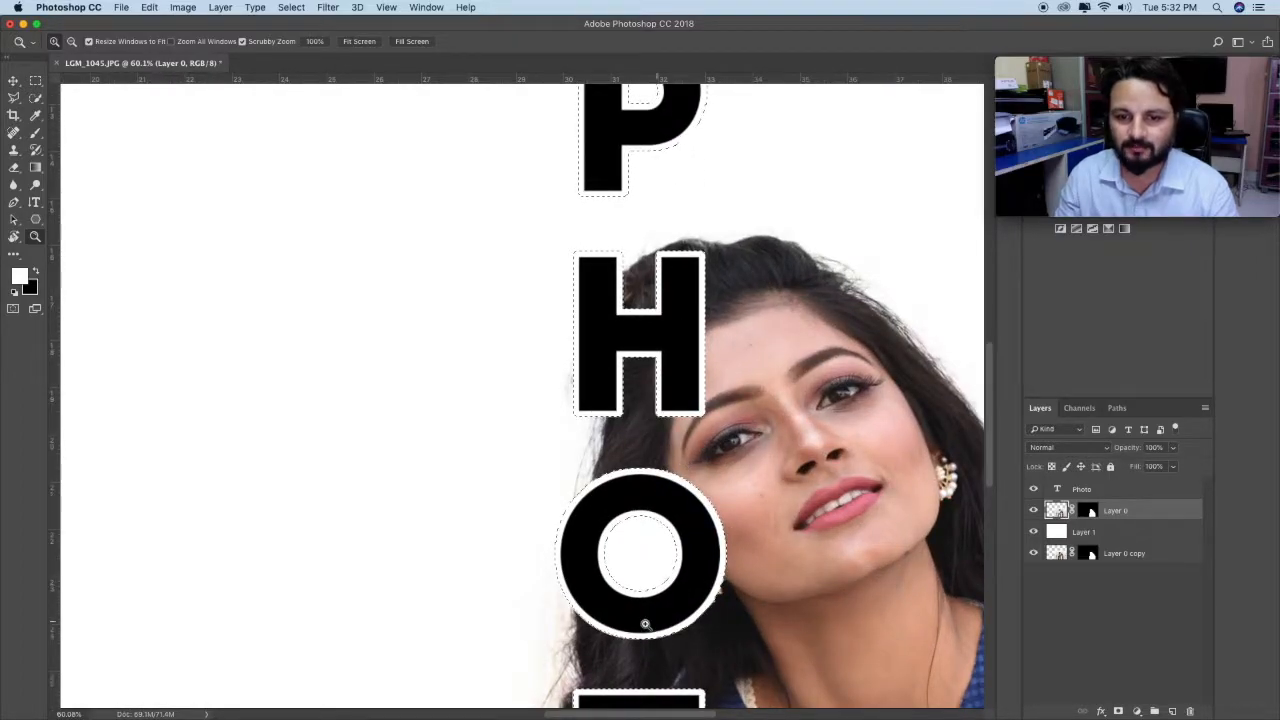
Step: Deselect the letter outlines and fit the whole canvas on screen
{"action": "left_click", "coordinate": [35, 97]}
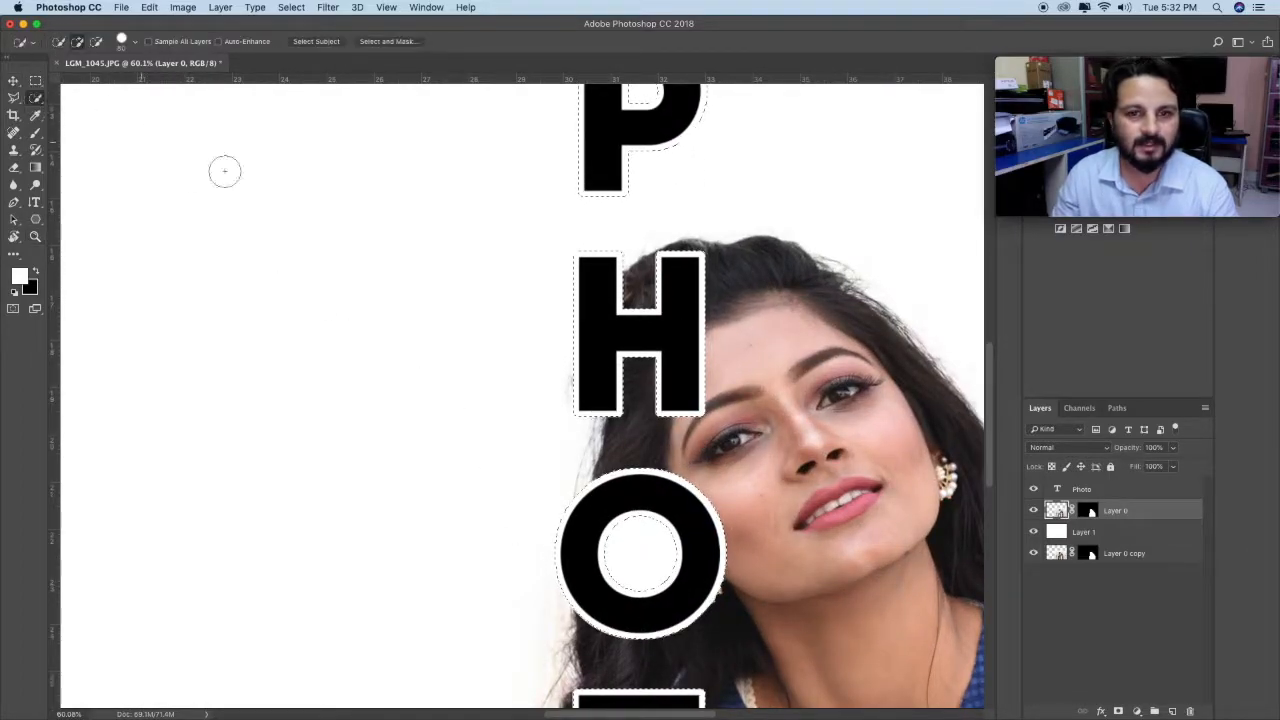
{"action": "right_click", "coordinate": [712, 316]}
{"action": "left_click", "coordinate": [728, 317]}
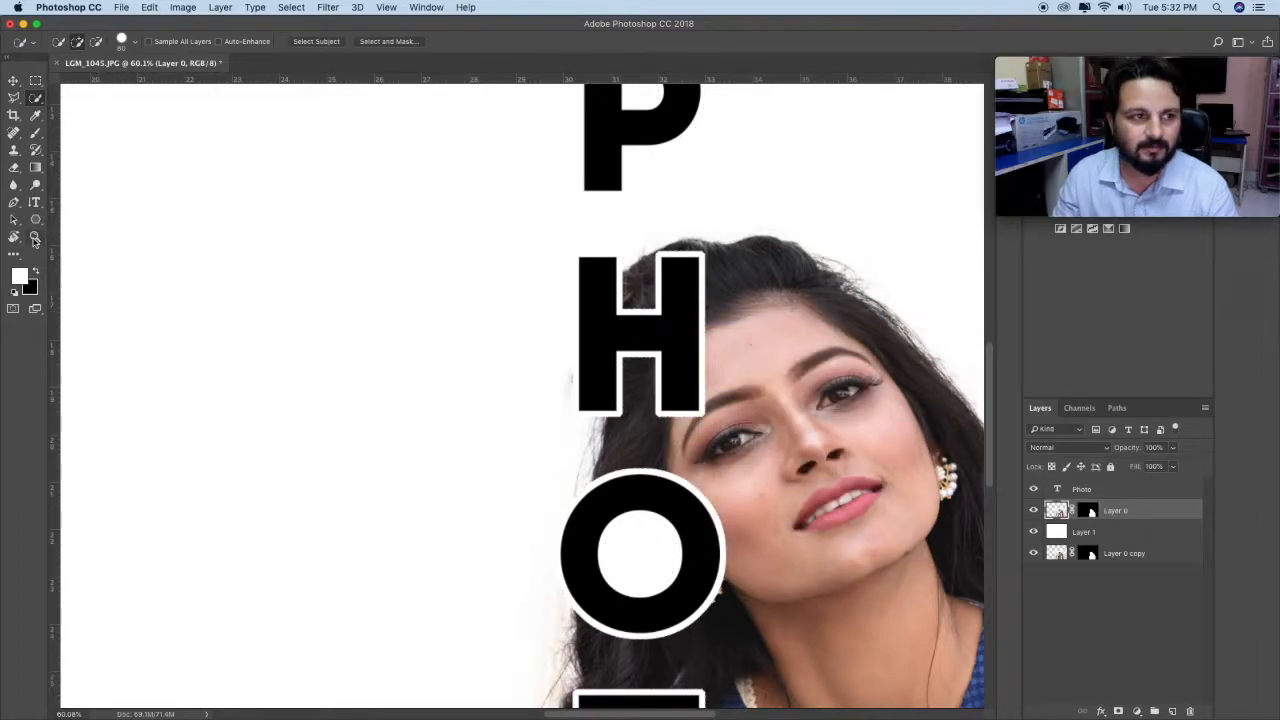
{"action": "left_click", "coordinate": [35, 237]}
{"action": "right_click", "coordinate": [693, 343]}
{"action": "left_click", "coordinate": [745, 350]}
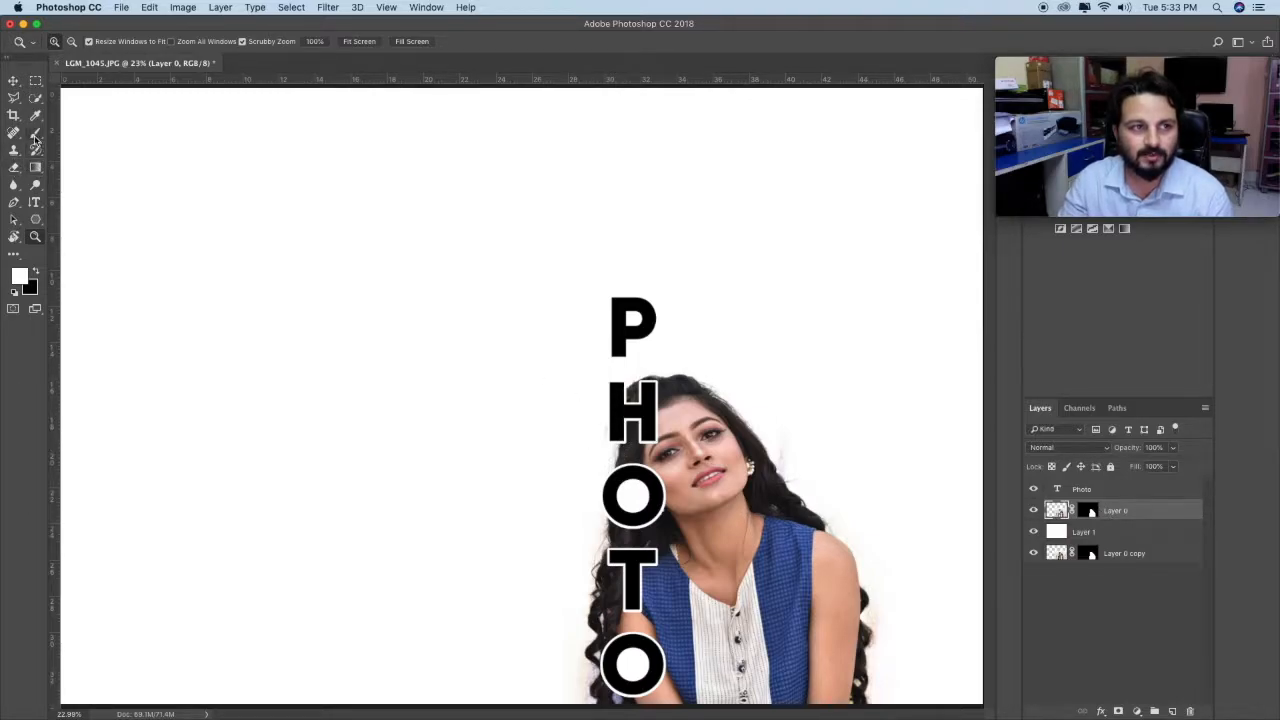
Step: Try to paint out the fringe along the hair beside the lower letters with black on Layer 0's mask
{"action": "left_click", "coordinate": [35, 133]}
{"action": "left_click", "coordinate": [1086, 511]}
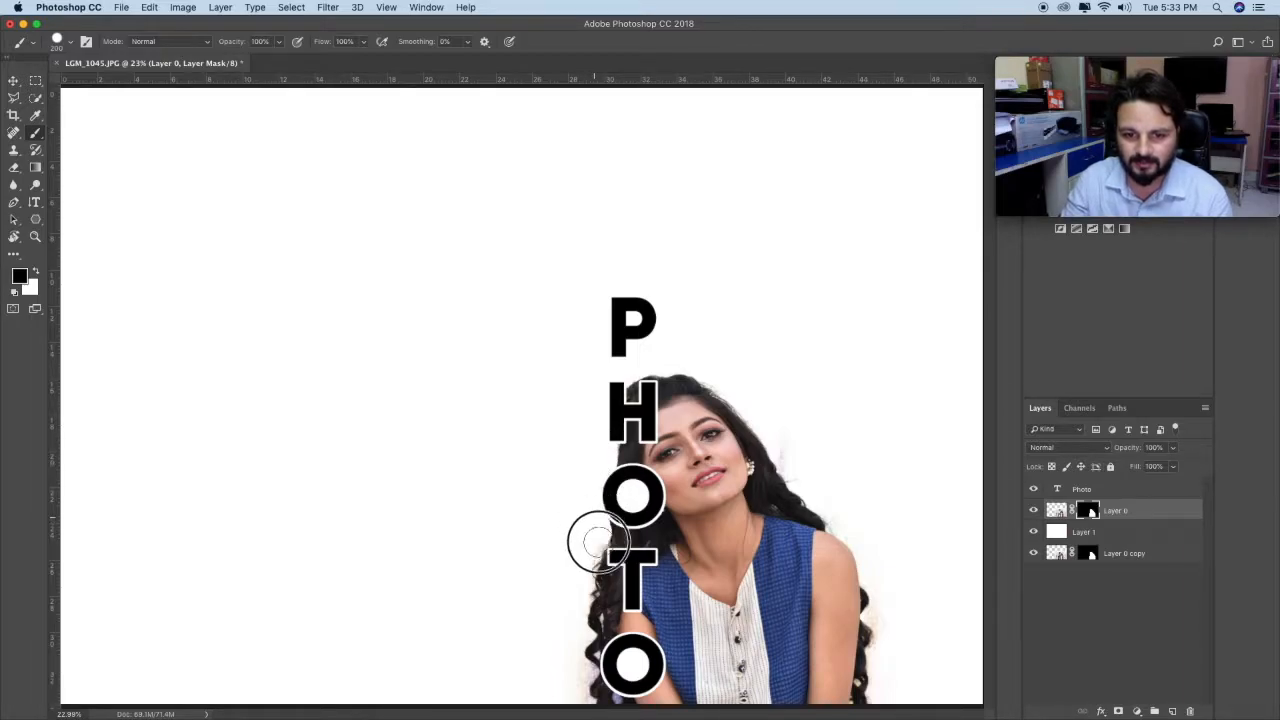
{"action": "mouse_move", "coordinate": [595, 565]}
{"action": "left_mouse_down"}
{"action": "mouse_move", "coordinate": [586, 700]}
{"action": "mouse_move", "coordinate": [563, 700]}
{"action": "left_mouse_up"}
{"action": "key", "text": "super+z"}
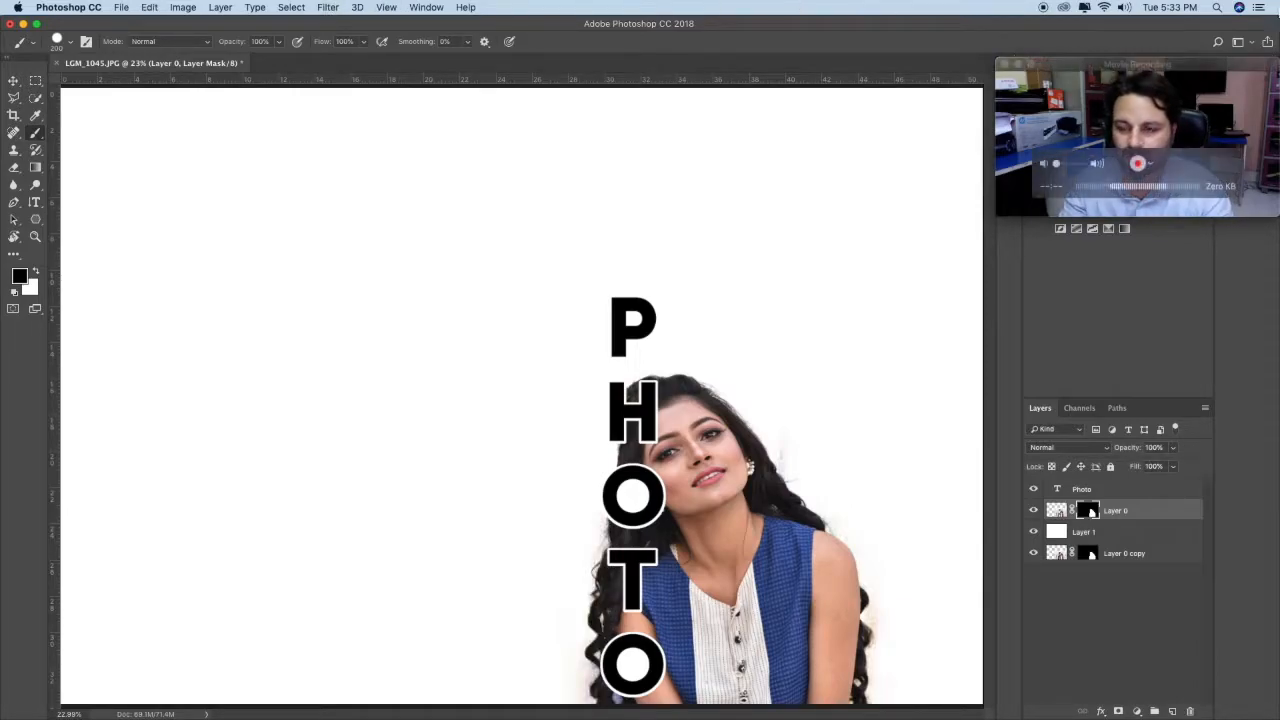
Step: Delete the layer mask from Layer 0 copy
{"action": "left_click", "coordinate": [1160, 556]}
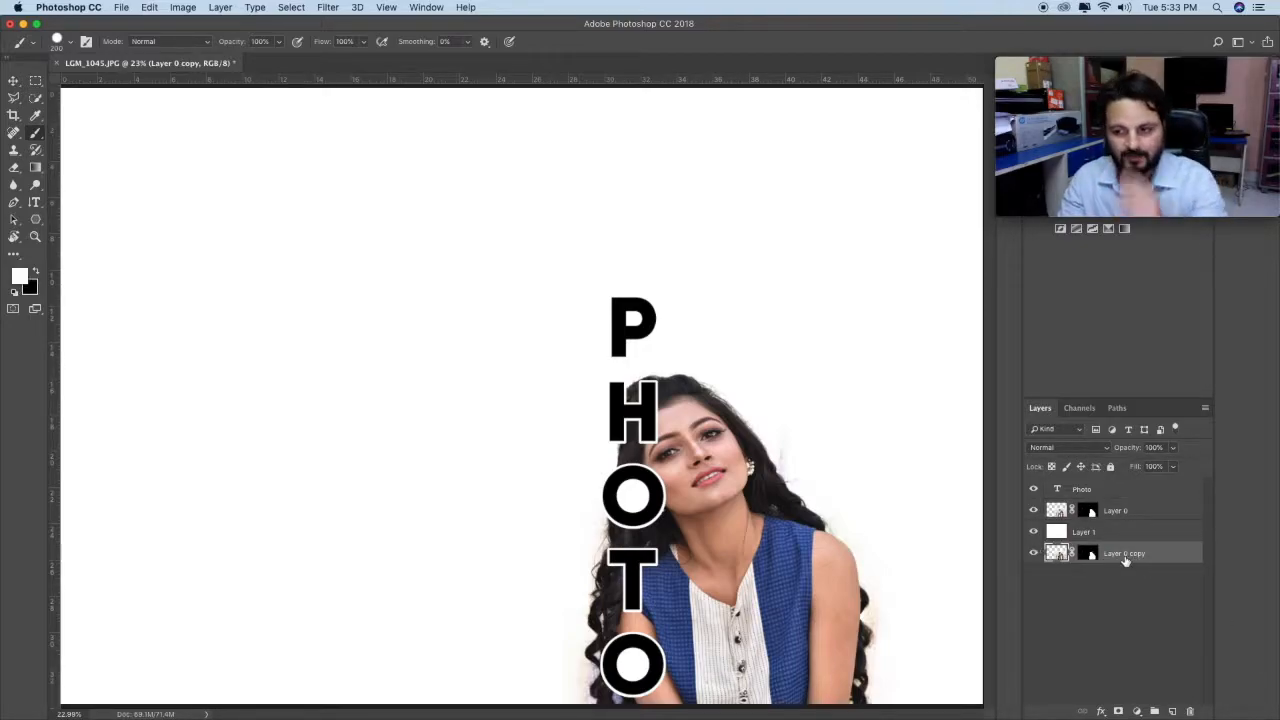
{"action": "left_click", "coordinate": [1088, 553]}
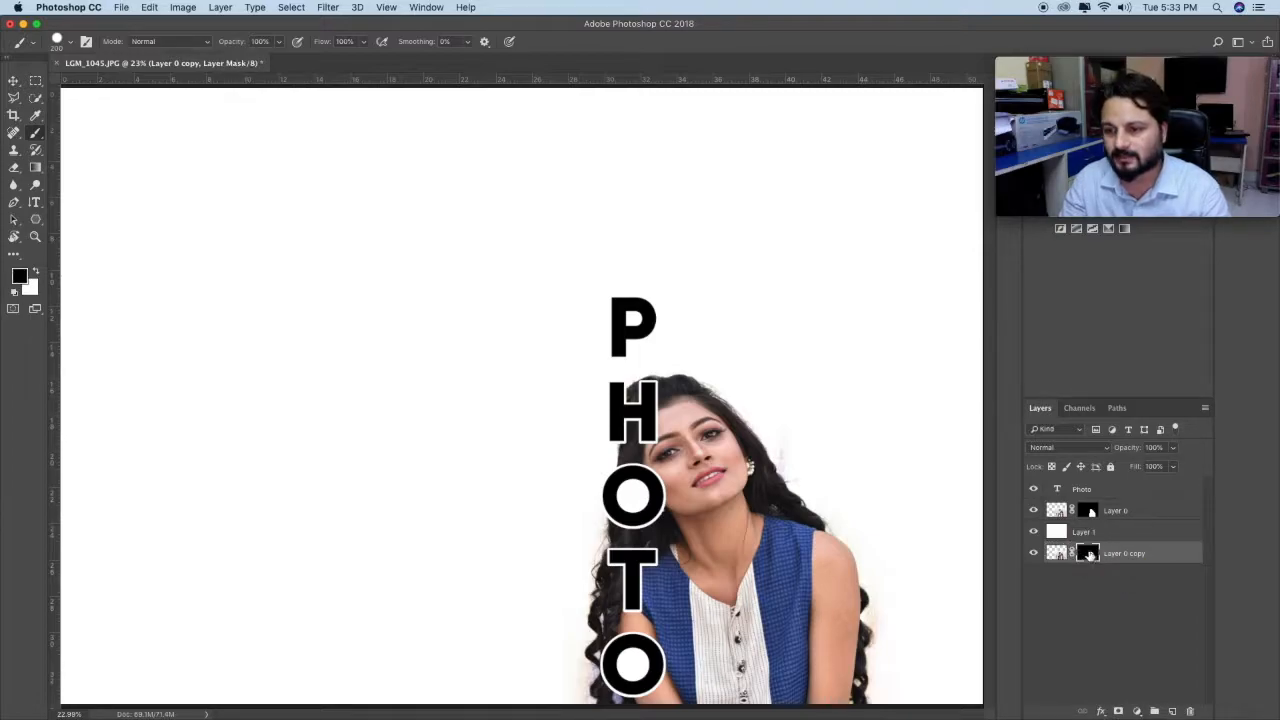
{"action": "right_click", "coordinate": [1088, 553]}
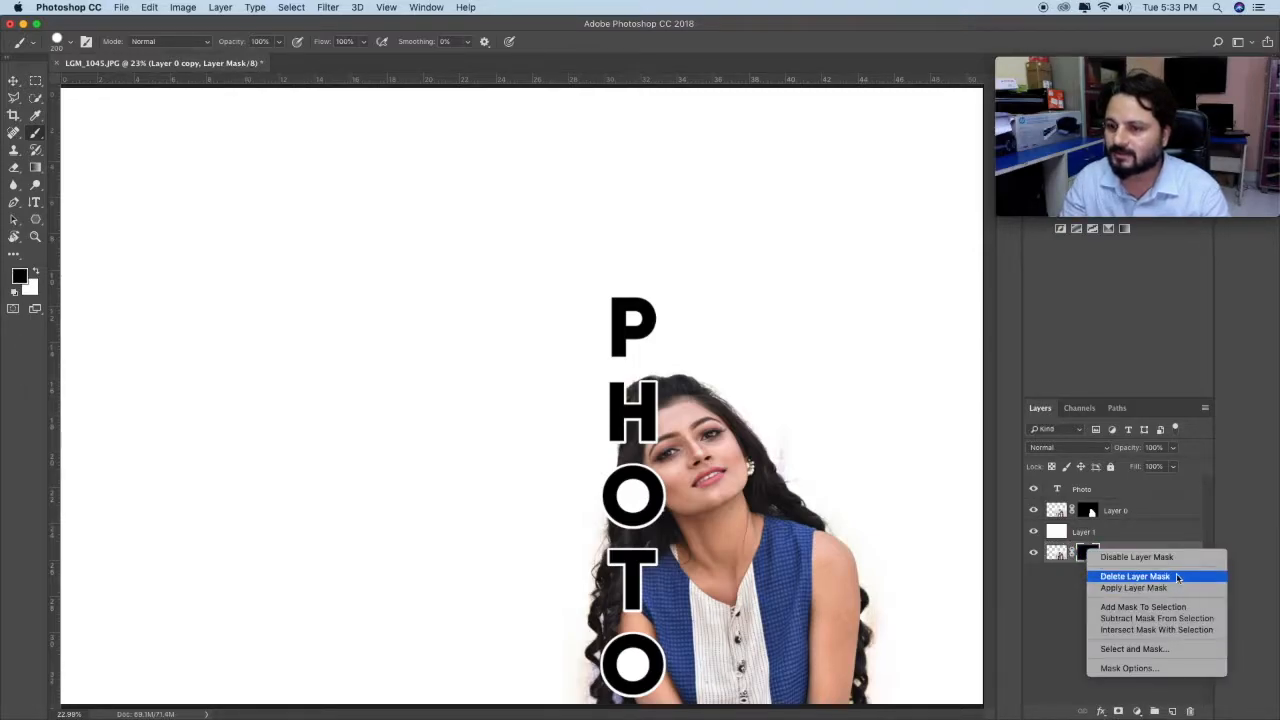
{"action": "left_click", "coordinate": [1090, 556]}
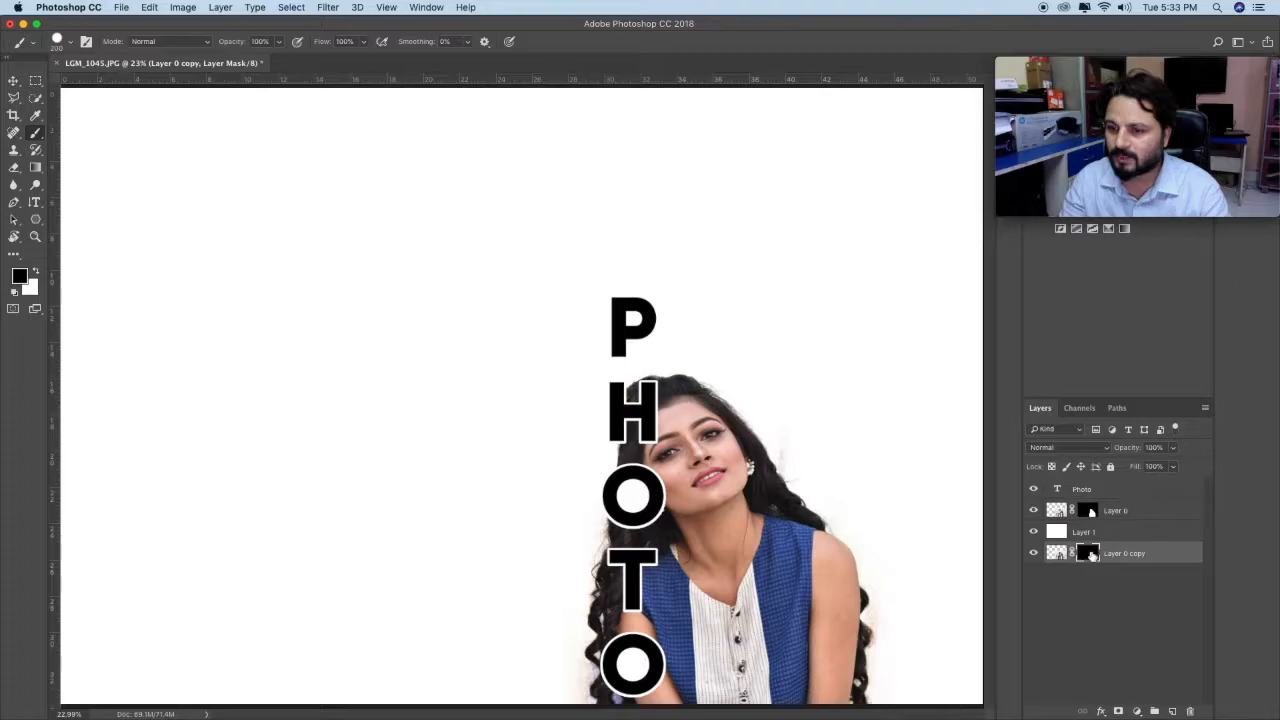
{"action": "right_click", "coordinate": [1090, 553]}
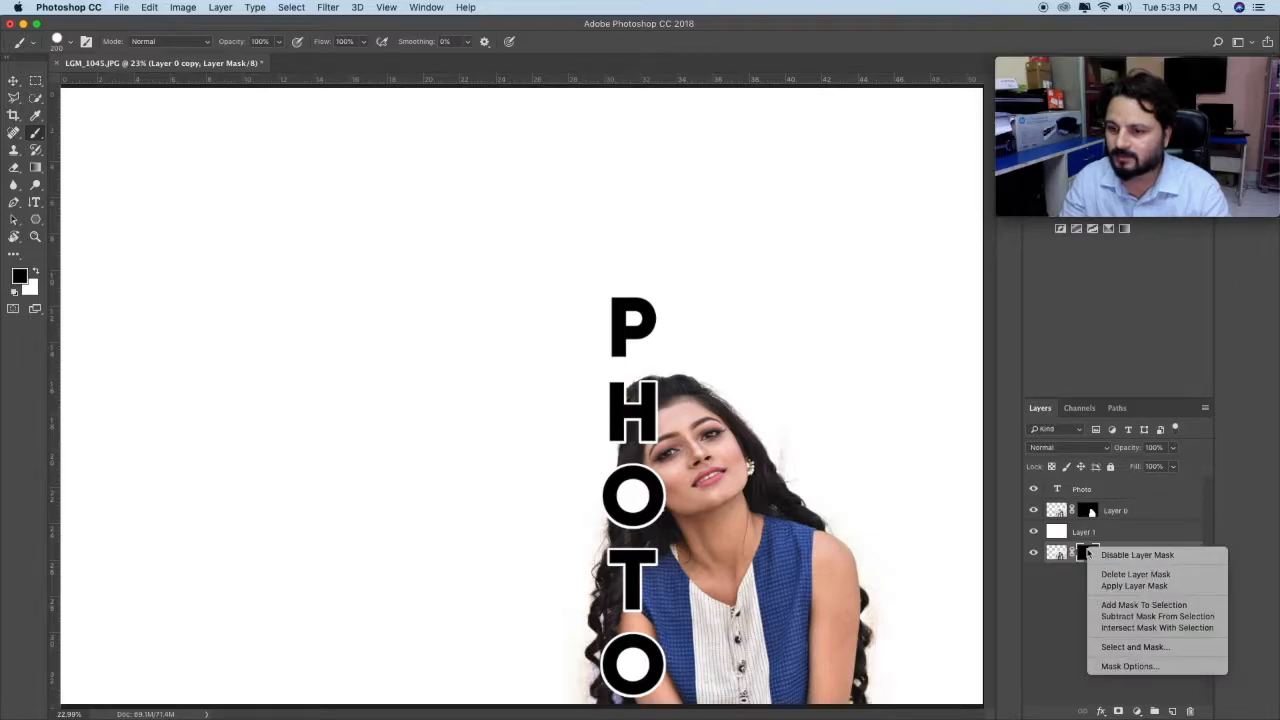
{"action": "left_click", "coordinate": [1185, 577]}
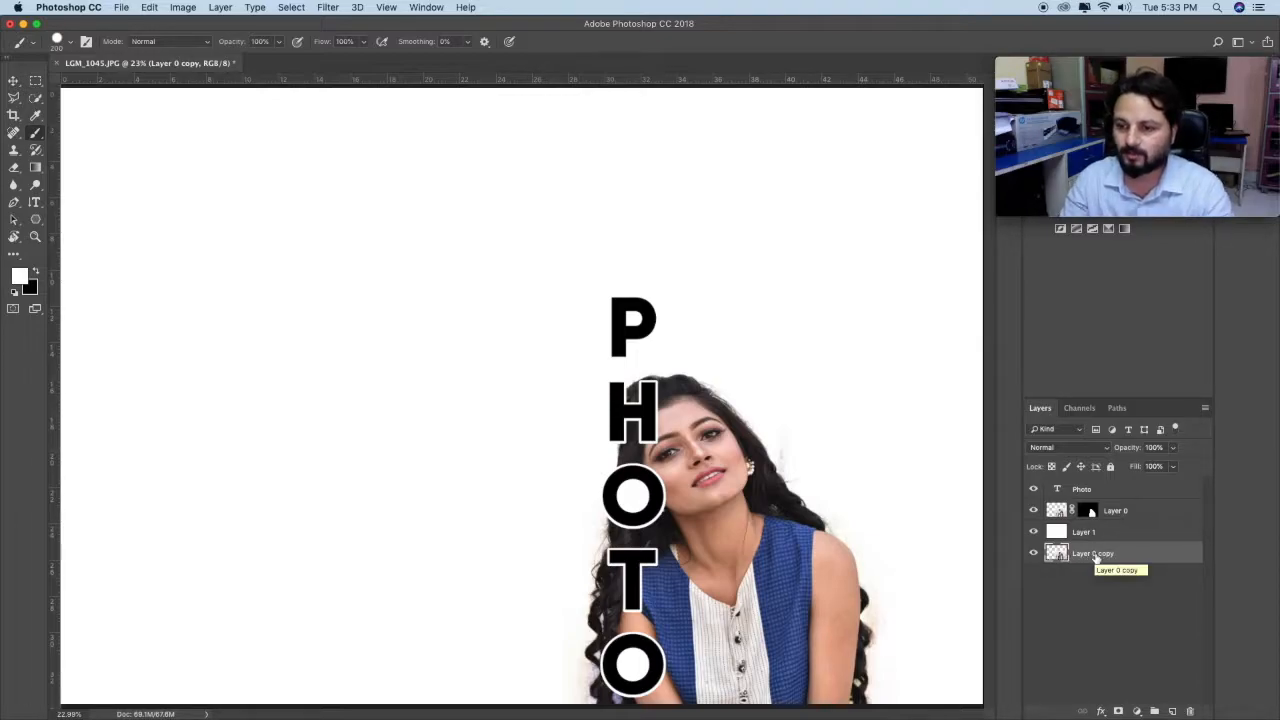
Step: Place Layer 0 copy above the Photo text layer and clip it to the lettering
{"action": "left_click_drag", "start_coordinate": [1097, 556], "coordinate": [1088, 485]}
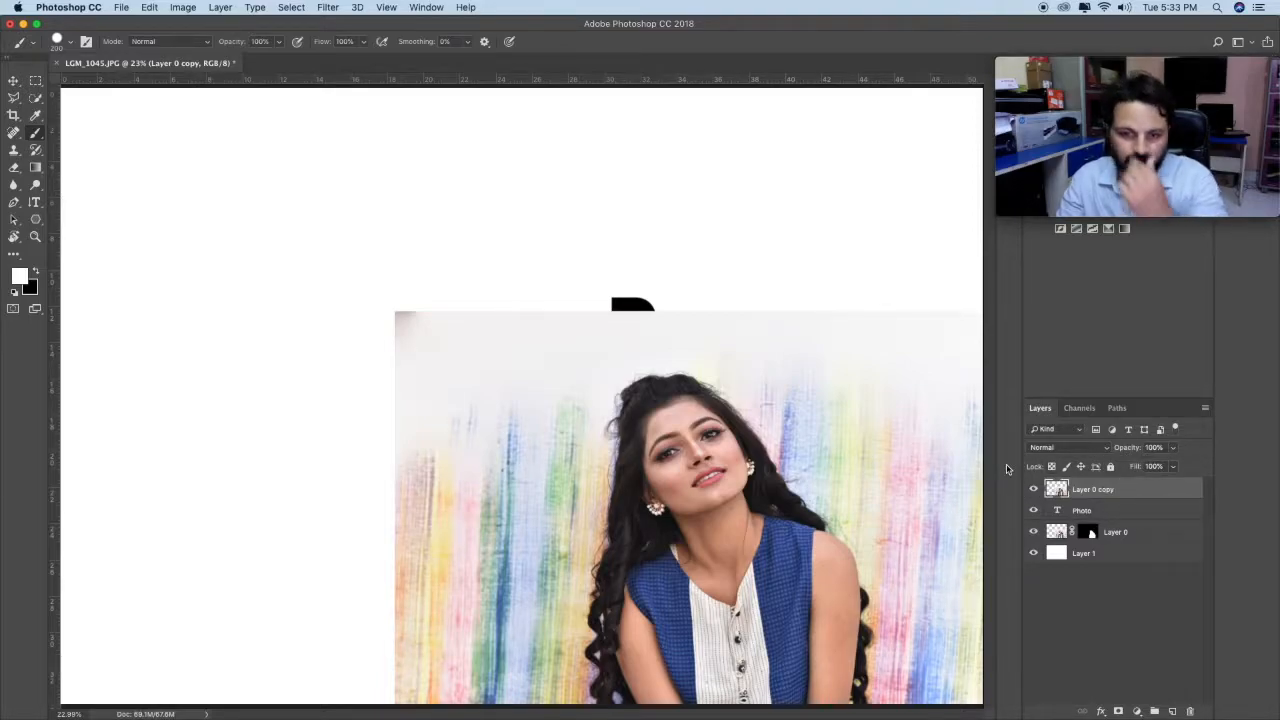
{"action": "right_click", "coordinate": [1110, 495]}
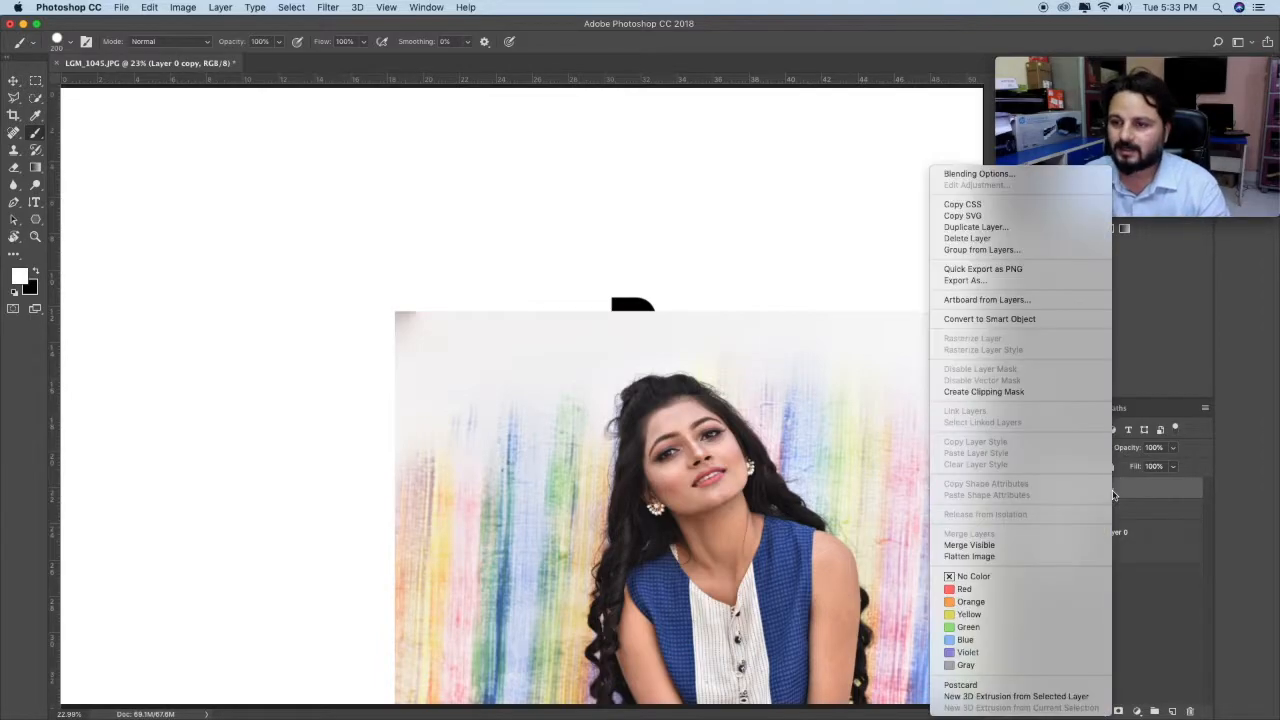
{"action": "left_click", "coordinate": [995, 392]}
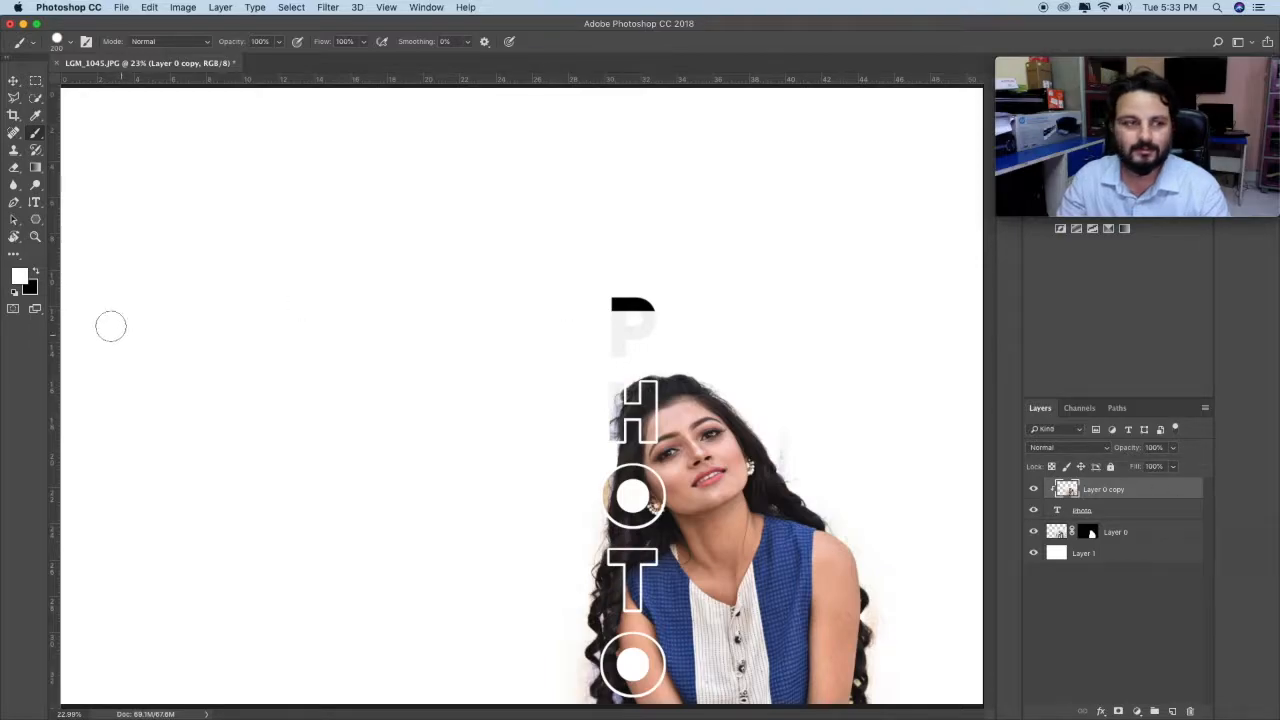
Step: Examine the photo-filled letters and their white outlines up close, from the woman's face down to the lowest O
{"action": "left_click", "coordinate": [36, 237]}
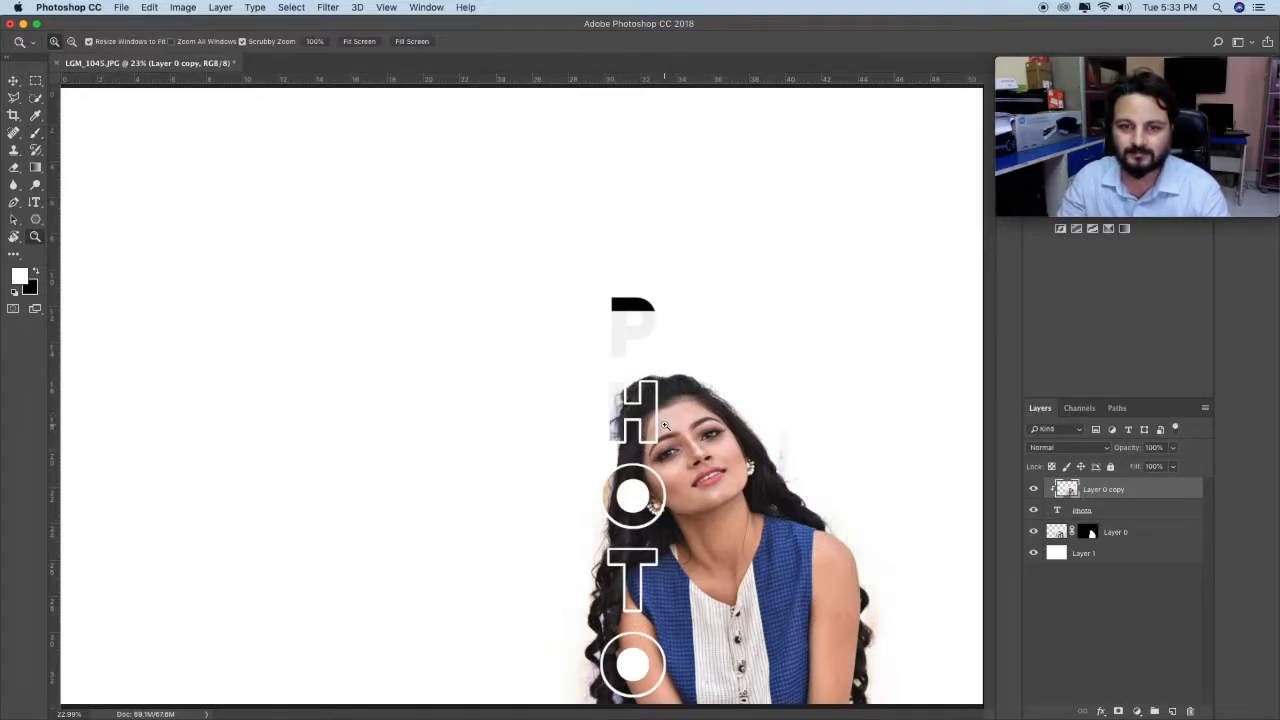
{"action": "left_click_drag", "start_coordinate": [657, 437], "coordinate": [755, 443]}
{"action": "scroll", "coordinate": [656, 382], "scroll_direction": "down", "scroll_amount": 5}
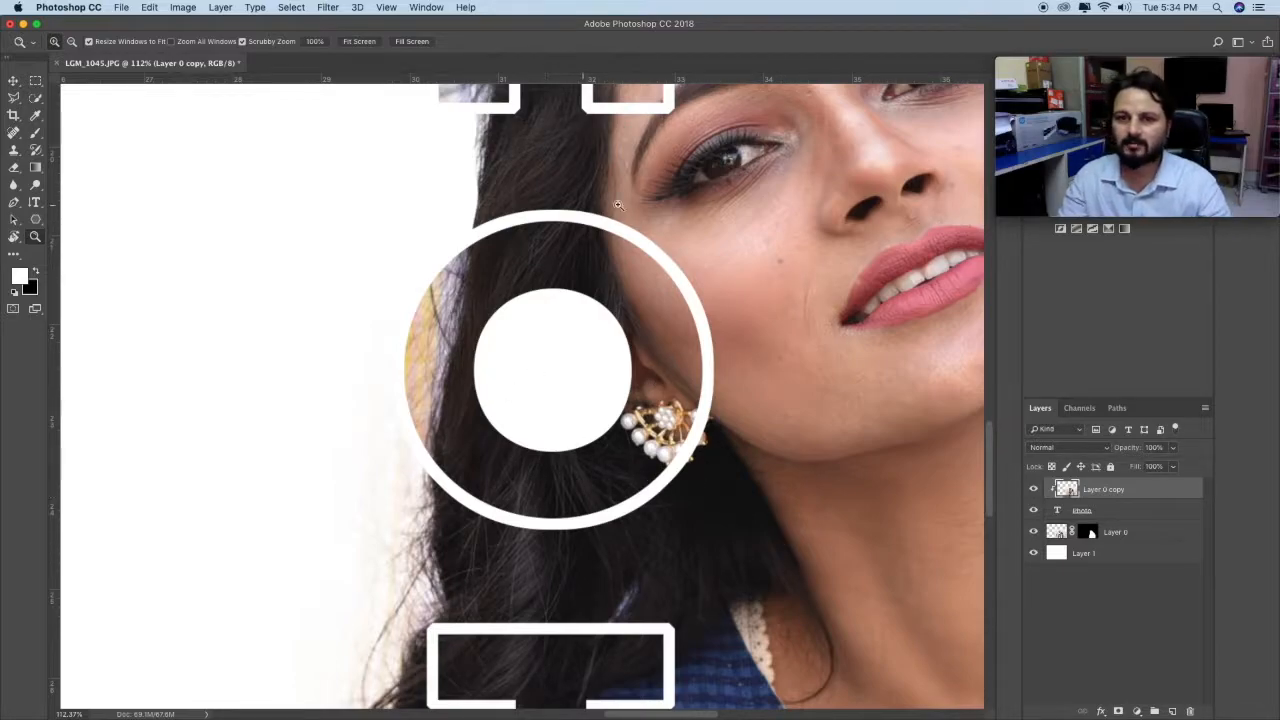
{"action": "scroll", "coordinate": [645, 418], "scroll_direction": "down", "scroll_amount": 11}
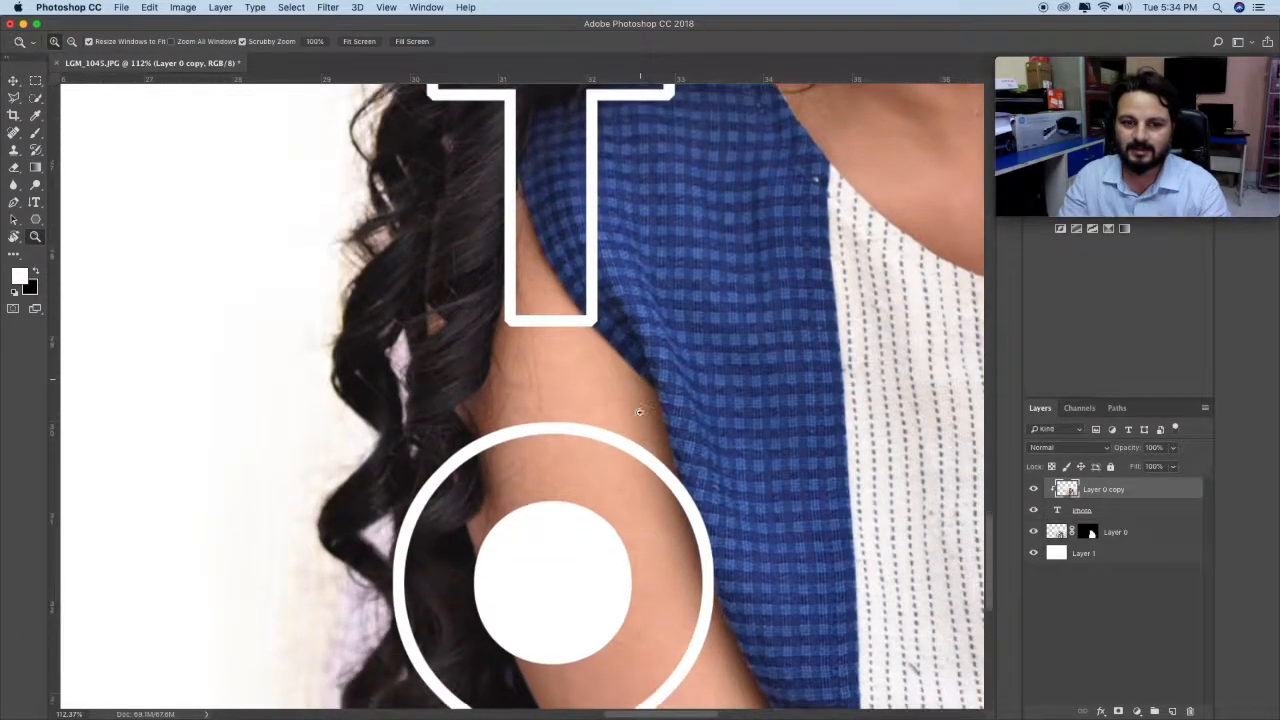
{"action": "scroll", "coordinate": [639, 411], "scroll_direction": "down", "scroll_amount": 2}
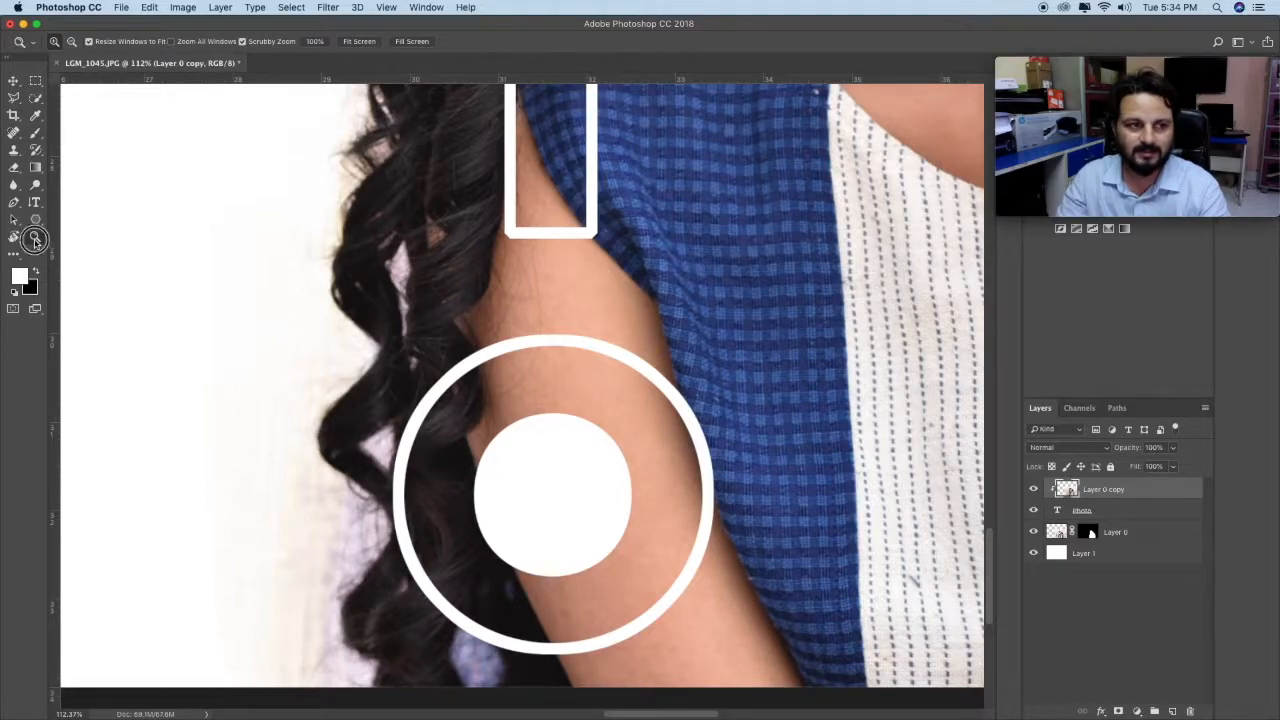
{"action": "right_click", "coordinate": [665, 366]}
{"action": "left_click", "coordinate": [721, 375]}
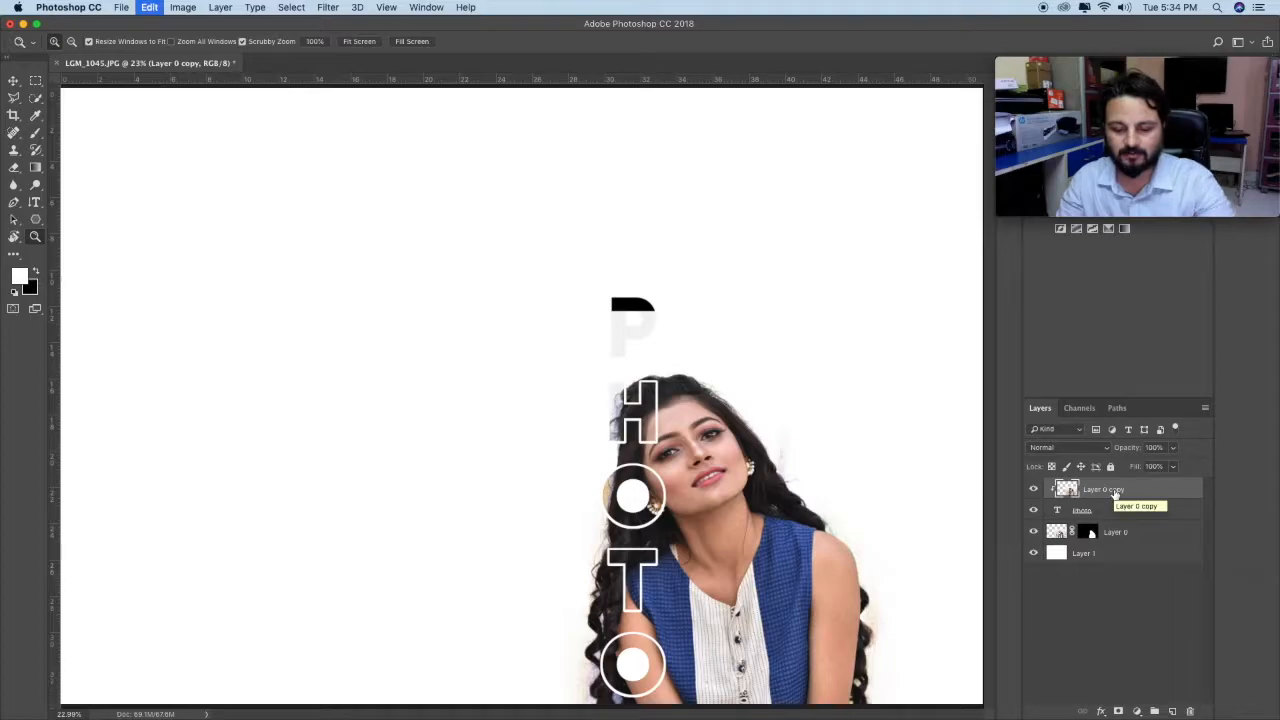
{"action": "key", "text": "ctrl+t"}
{"action": "mouse_move", "coordinate": [396, 311]}
{"action": "left_mouse_down"}
{"action": "mouse_move", "coordinate": [360, 277]}
{"action": "mouse_move", "coordinate": [392, 315]}
{"action": "left_mouse_up"}
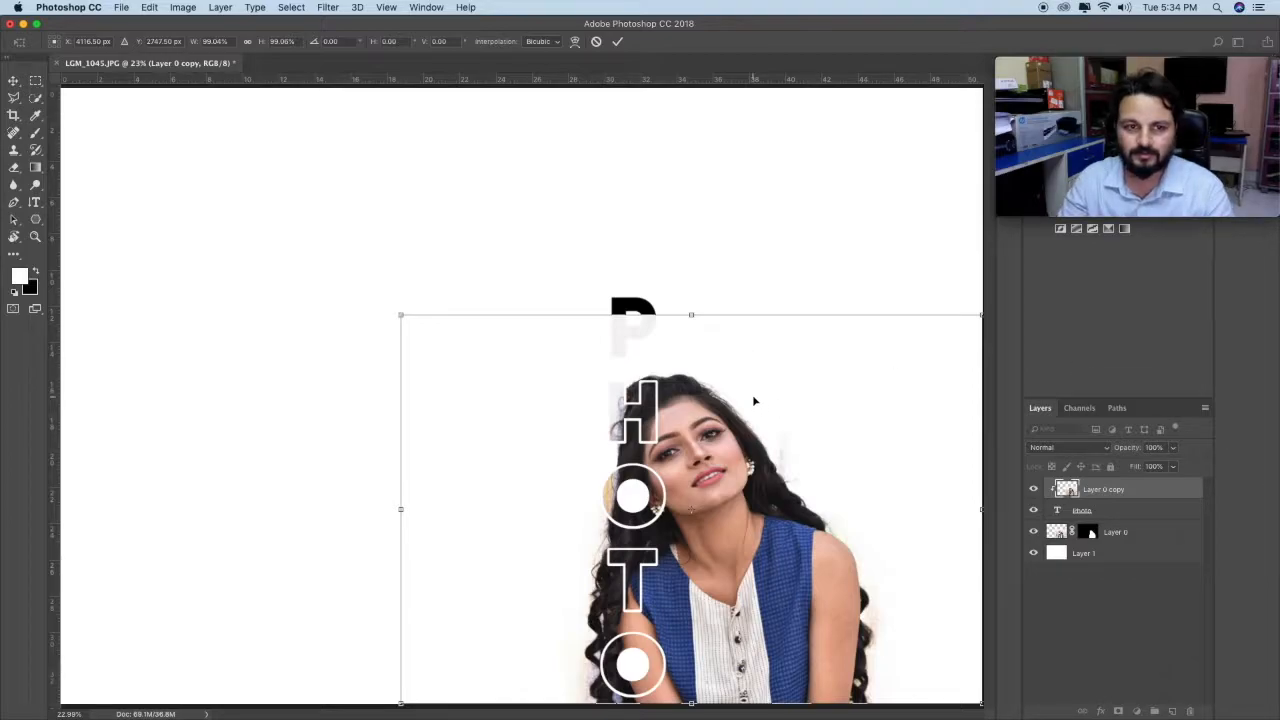
{"action": "key", "text": "Return"}
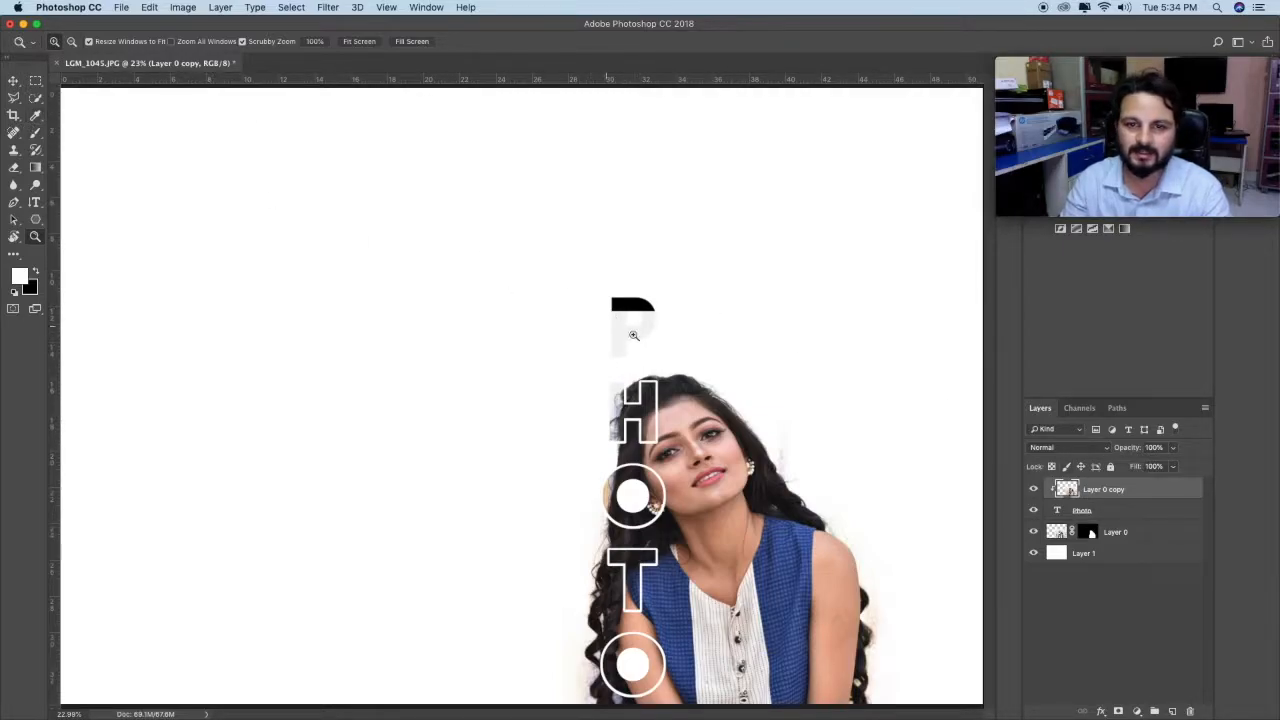
Step: Erase the pale photo background of Layer 0 copy over the letter P with an enlarged soft eraser
{"action": "left_click", "coordinate": [13, 168]}
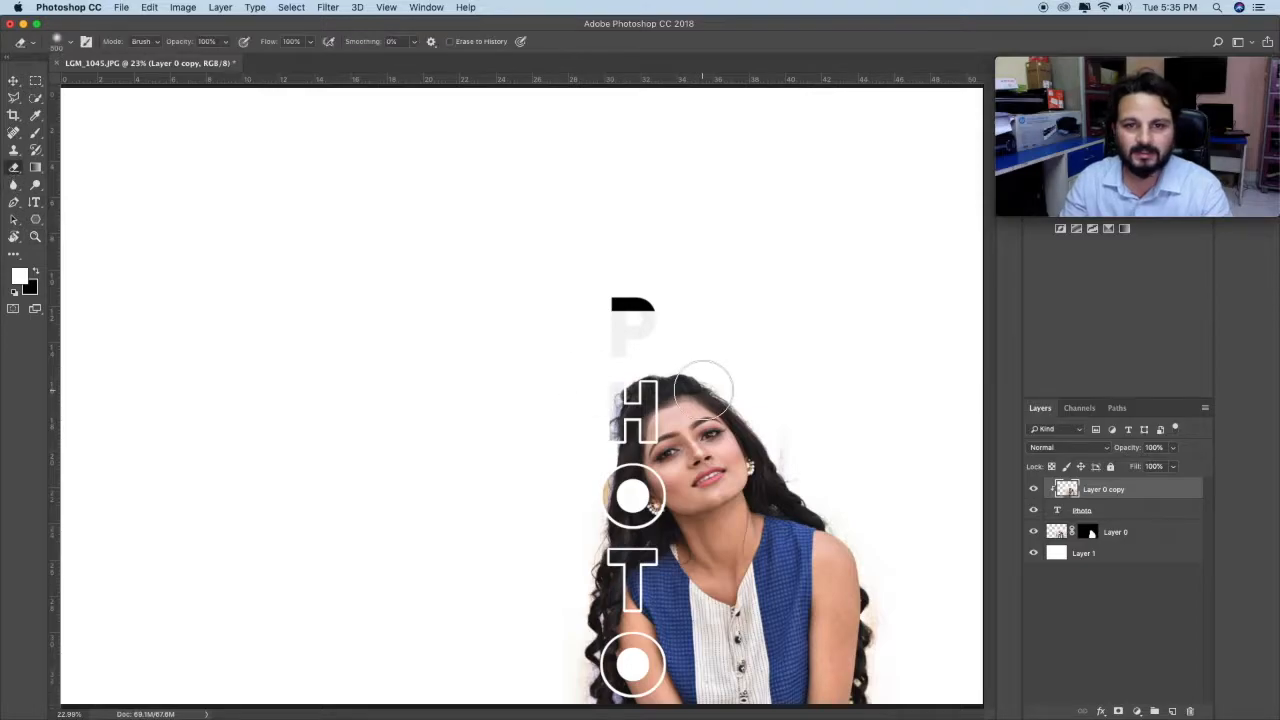
{"action": "key", "text": "bracketright"}
{"action": "key", "text": "bracketright"}
{"action": "key", "text": "bracketright"}
{"action": "left_click", "coordinate": [630, 325]}
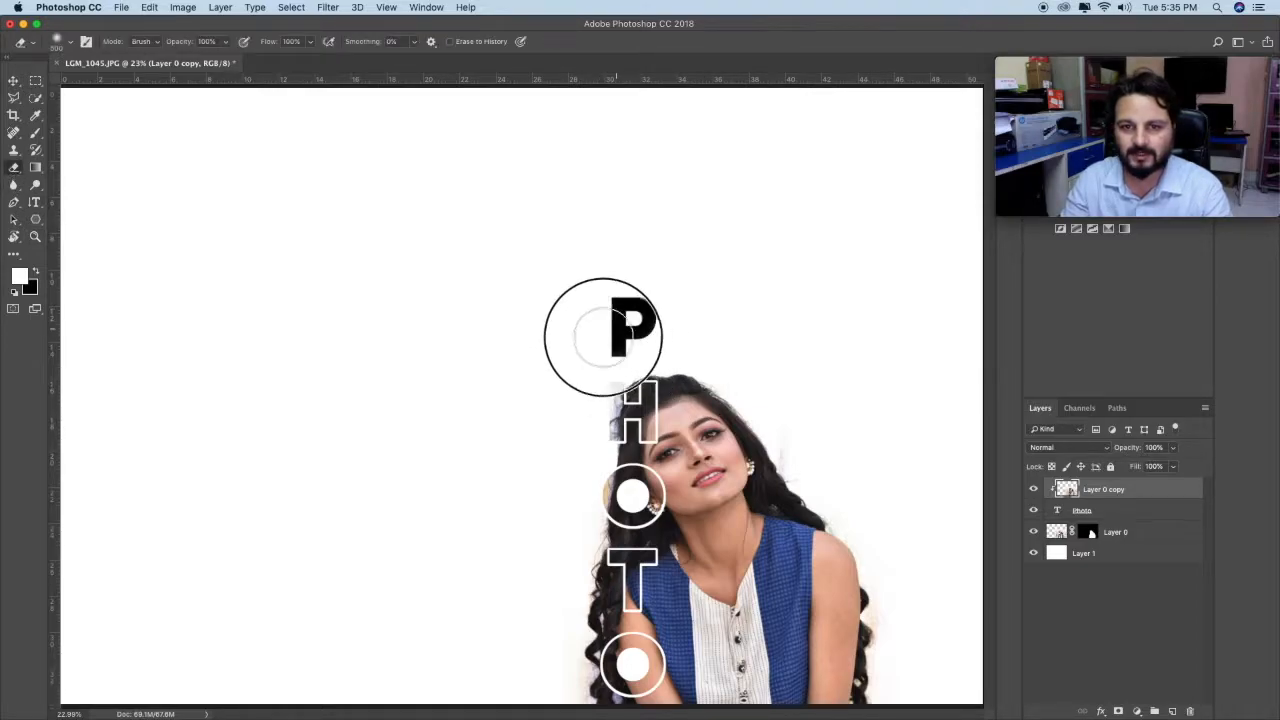
{"action": "key", "text": "bracketleft"}
{"action": "key", "text": "bracketleft"}
{"action": "key", "text": "bracketleft"}
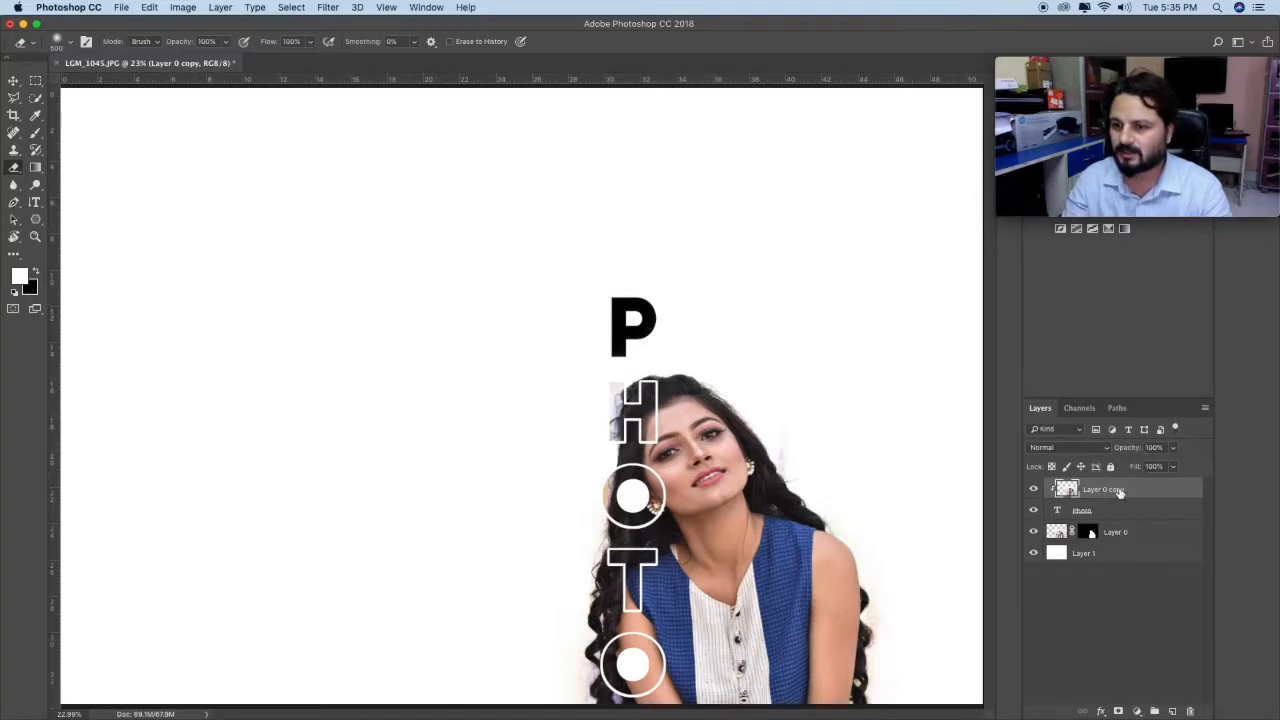
Step: Fill the letter P with a duplicate of Layer 0 copy, its colourful backdrop moved over the letter and clipped to the text
{"action": "right_click", "coordinate": [1120, 491]}
{"action": "left_click", "coordinate": [1179, 484]}
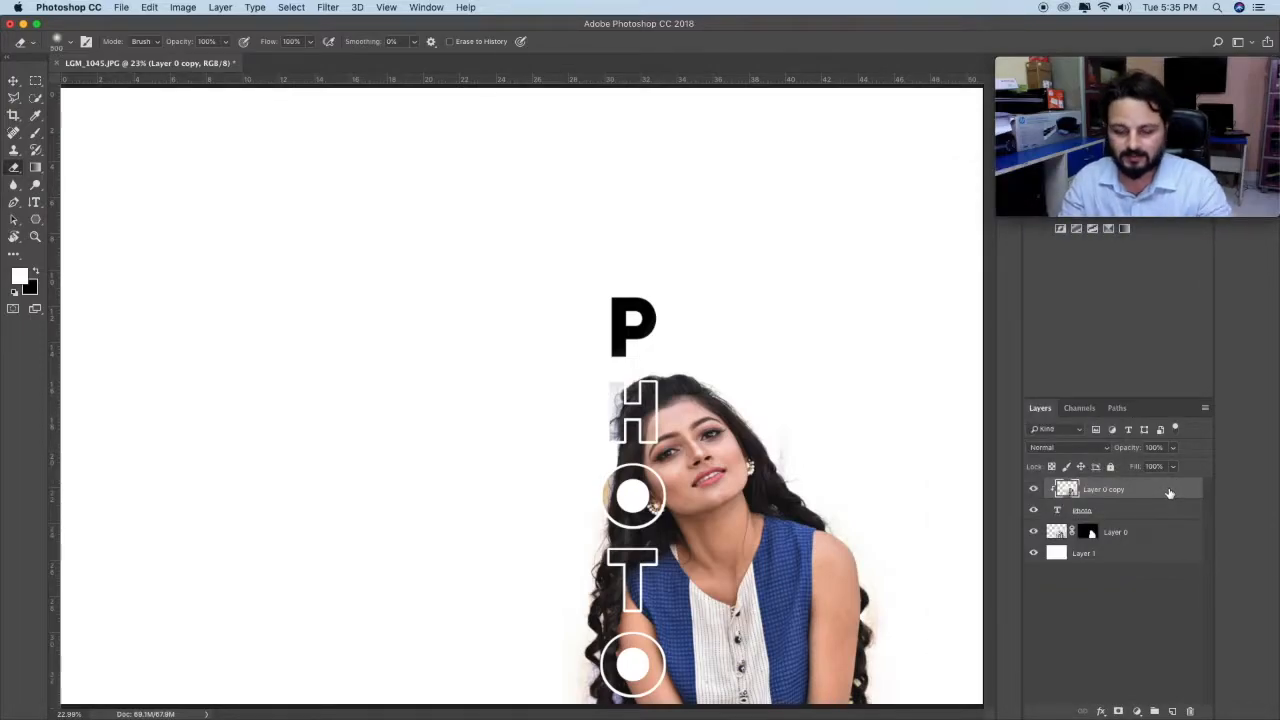
{"action": "key", "text": "super+j"}
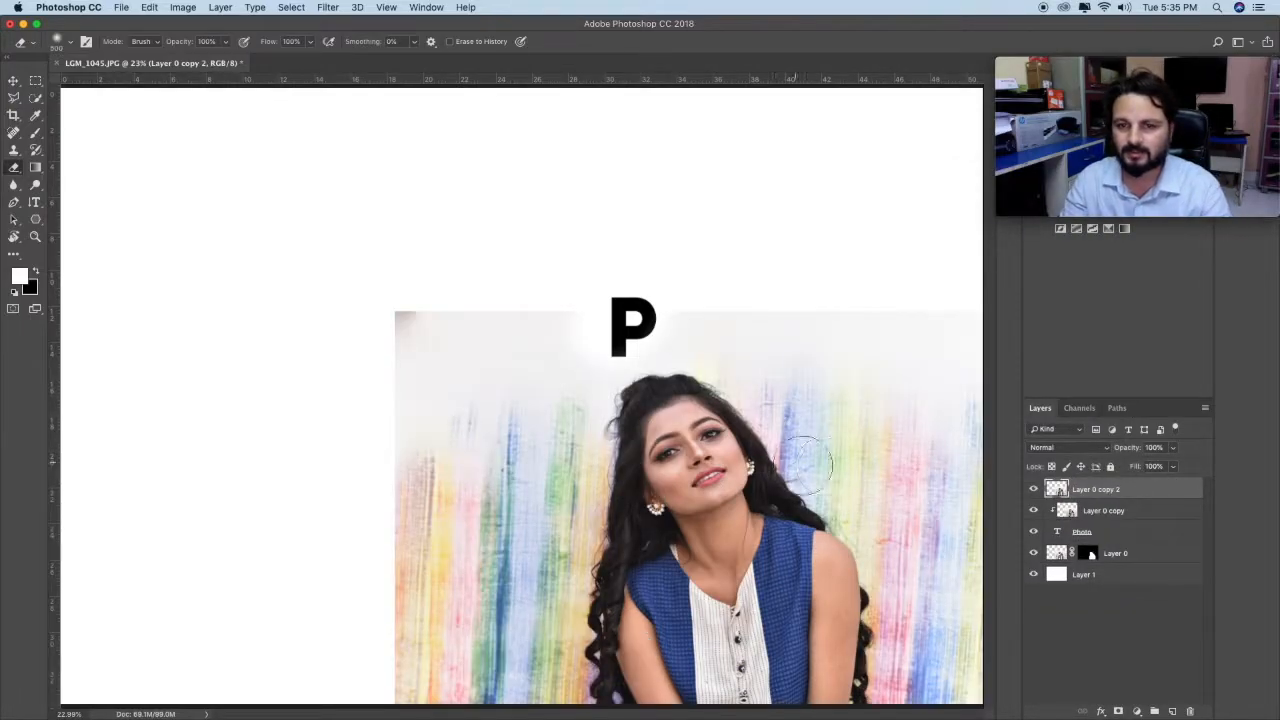
{"action": "left_click", "coordinate": [13, 80]}
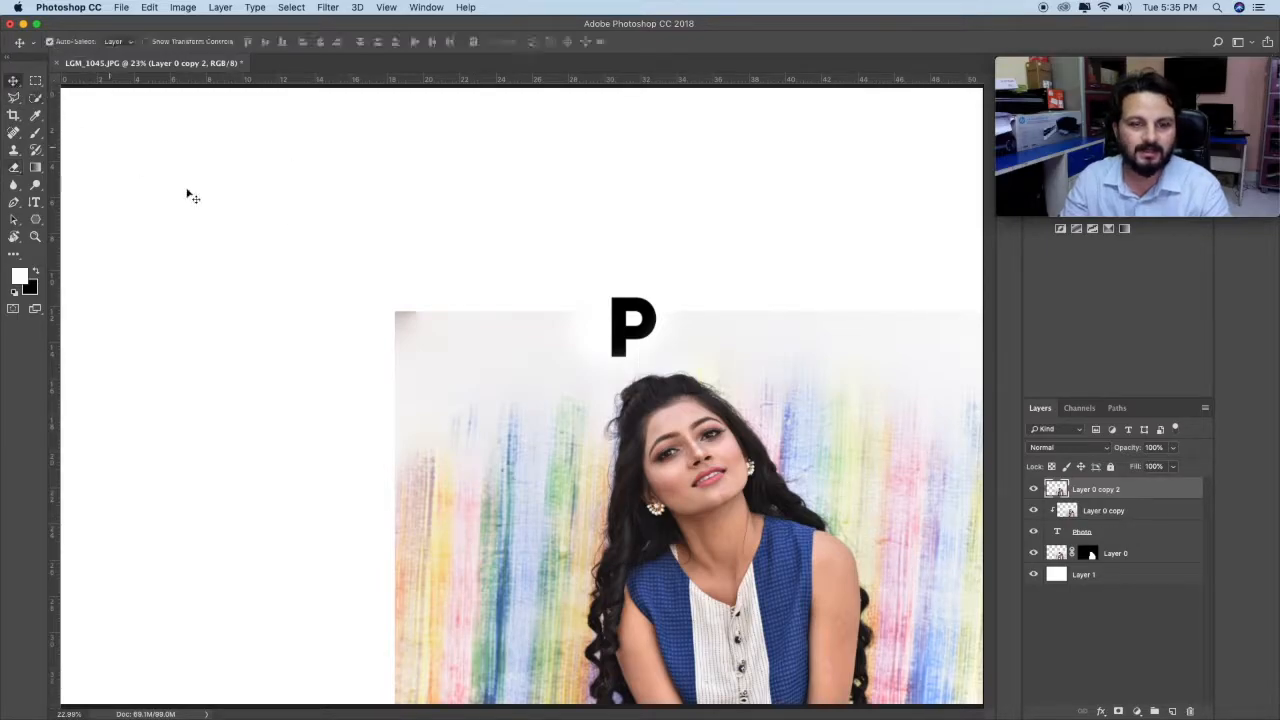
{"action": "left_click_drag", "start_coordinate": [636, 376], "coordinate": [498, 203]}
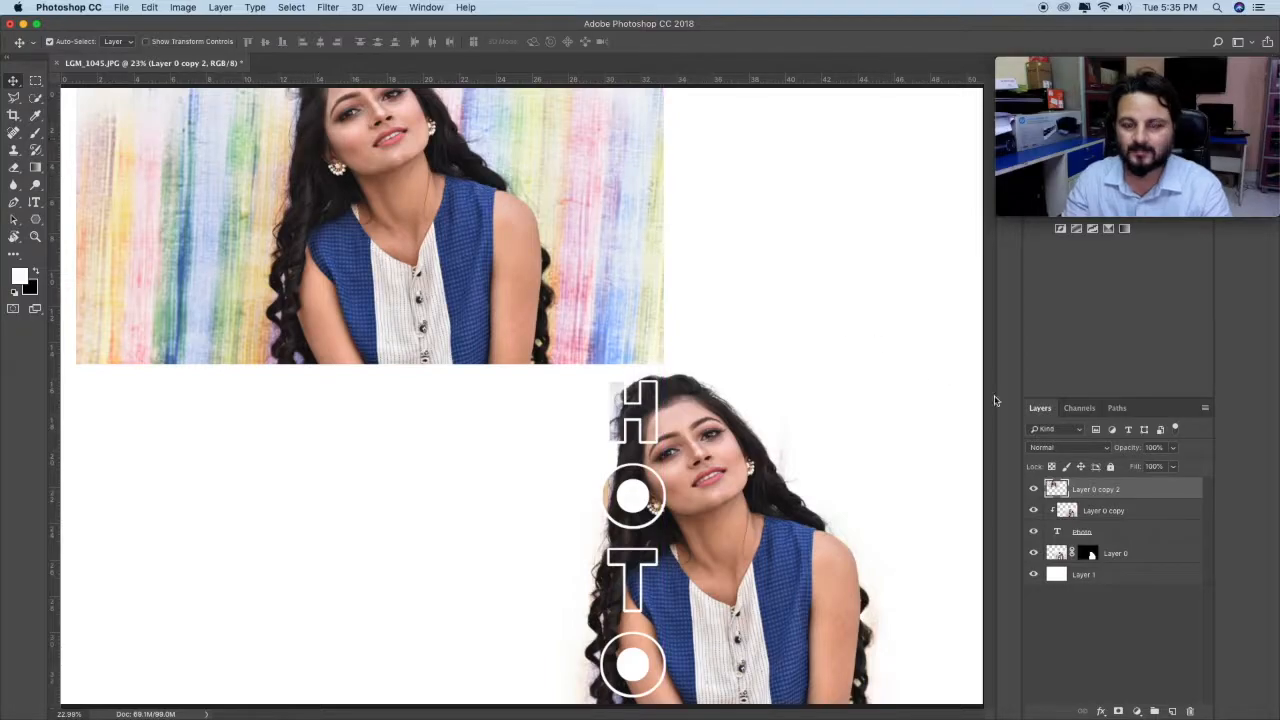
{"action": "right_click", "coordinate": [1120, 489]}
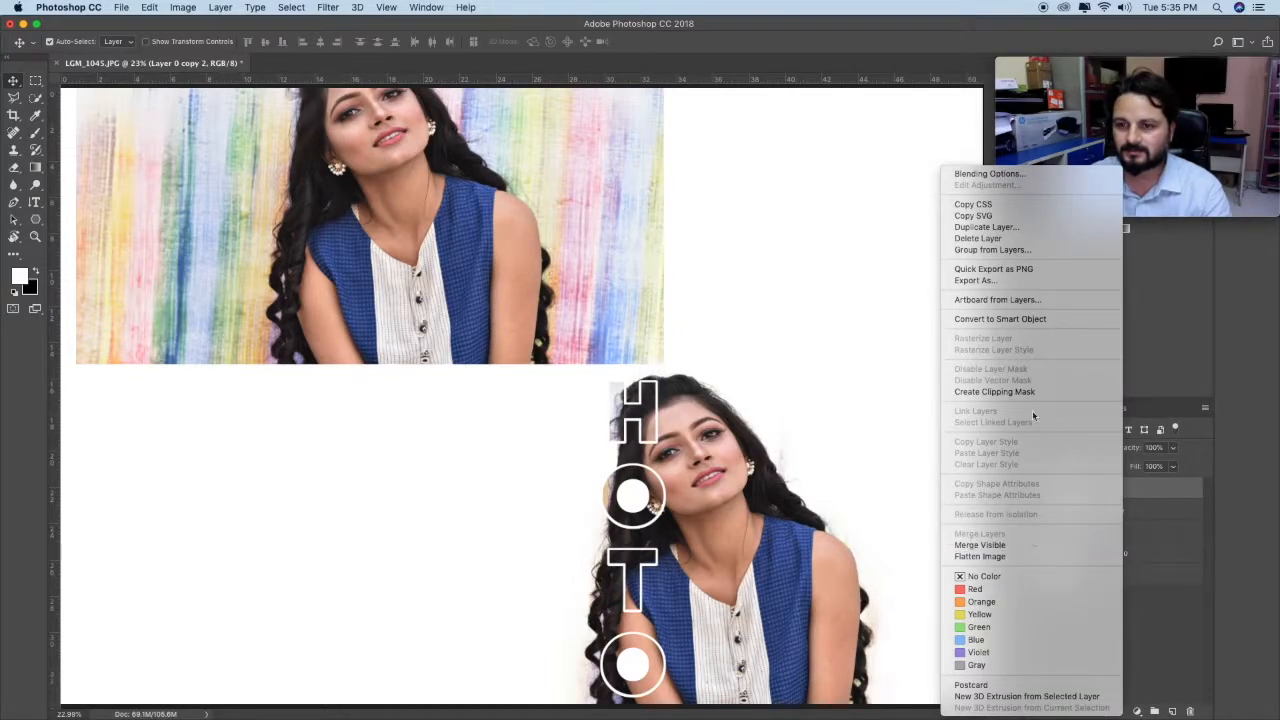
{"action": "left_click", "coordinate": [1029, 391]}
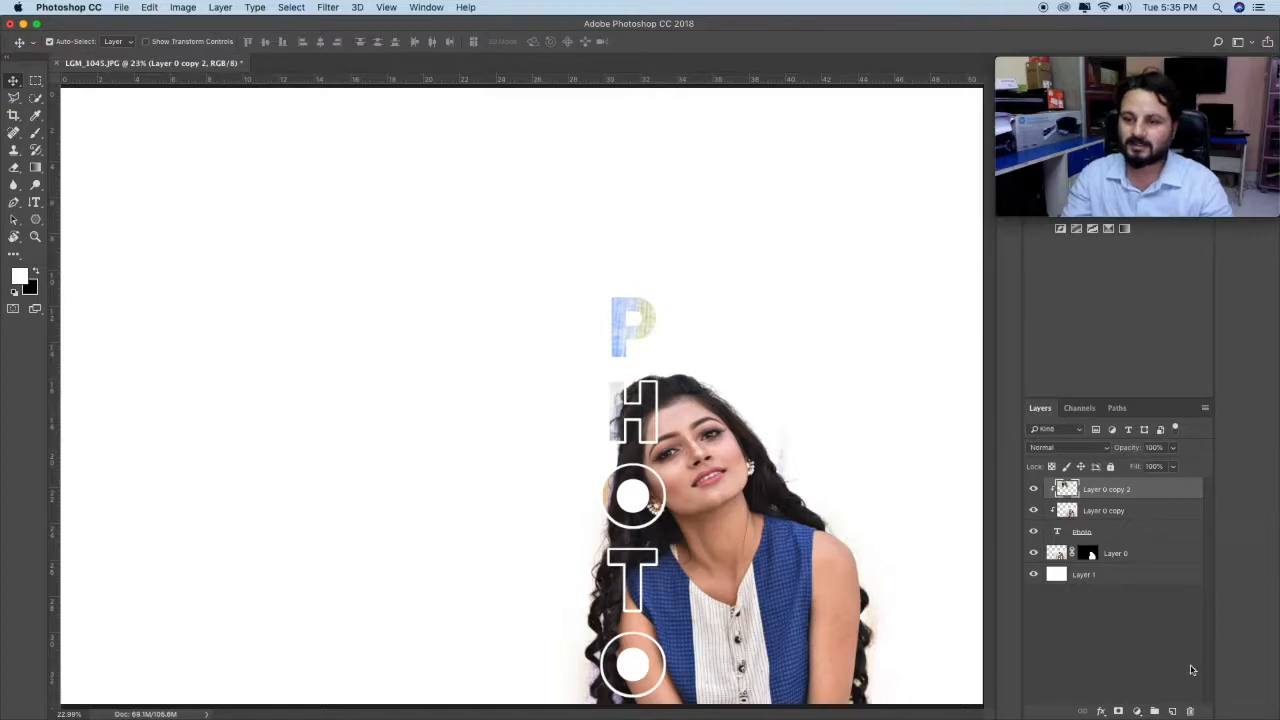
Step: Toggle the visibility of Layer 1 to check the white background behind the composition
{"action": "left_click", "coordinate": [1034, 575]}
{"action": "left_click", "coordinate": [1034, 575]}
{"action": "left_click", "coordinate": [1034, 575]}
{"action": "left_click", "coordinate": [1034, 575]}
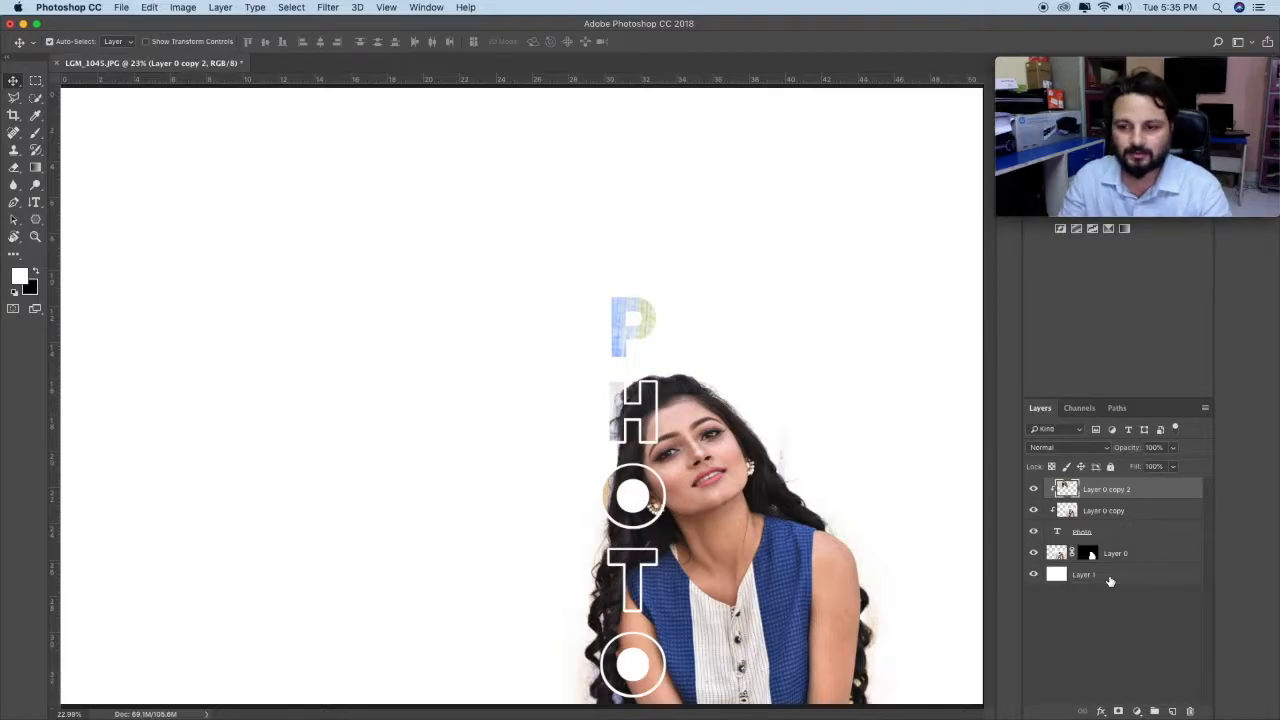
Step: Try a gradient fill above Layer 1 with the presets Orange, Yellow, Orange, ES SeaDreams 13 and ES Rivendell 07
{"action": "left_click", "coordinate": [1052, 575]}
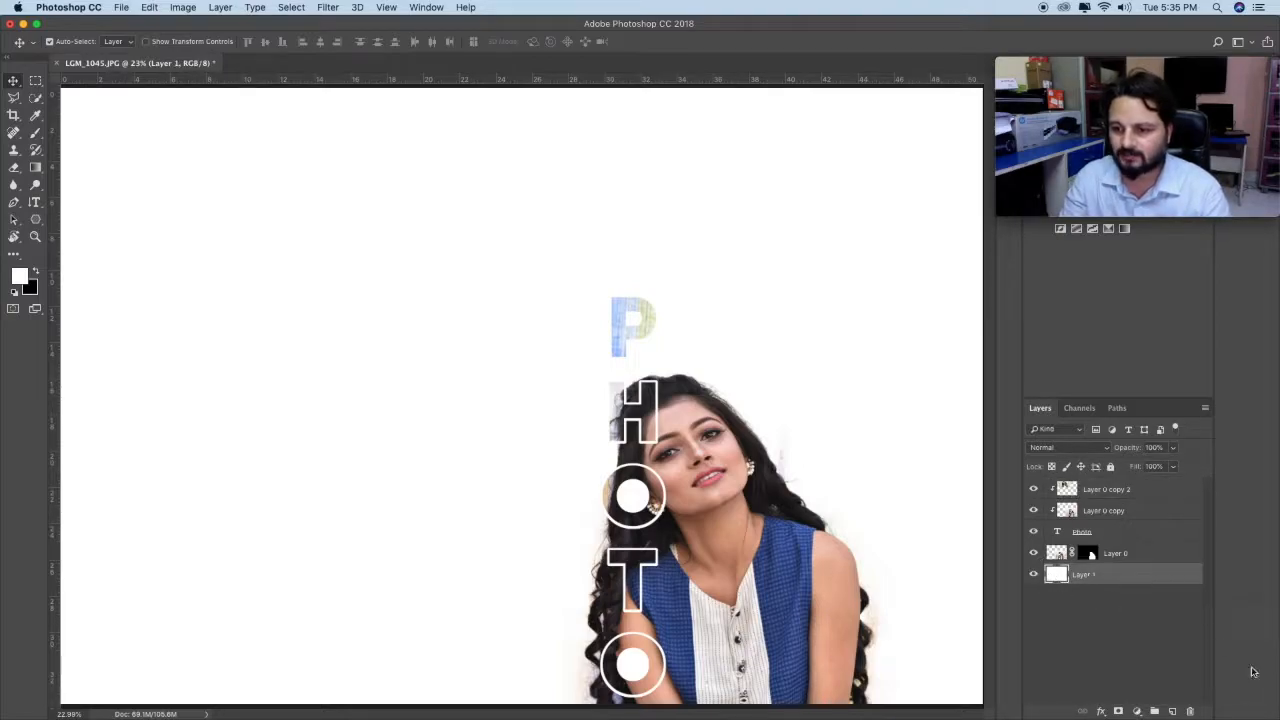
{"action": "left_click", "coordinate": [1137, 711]}
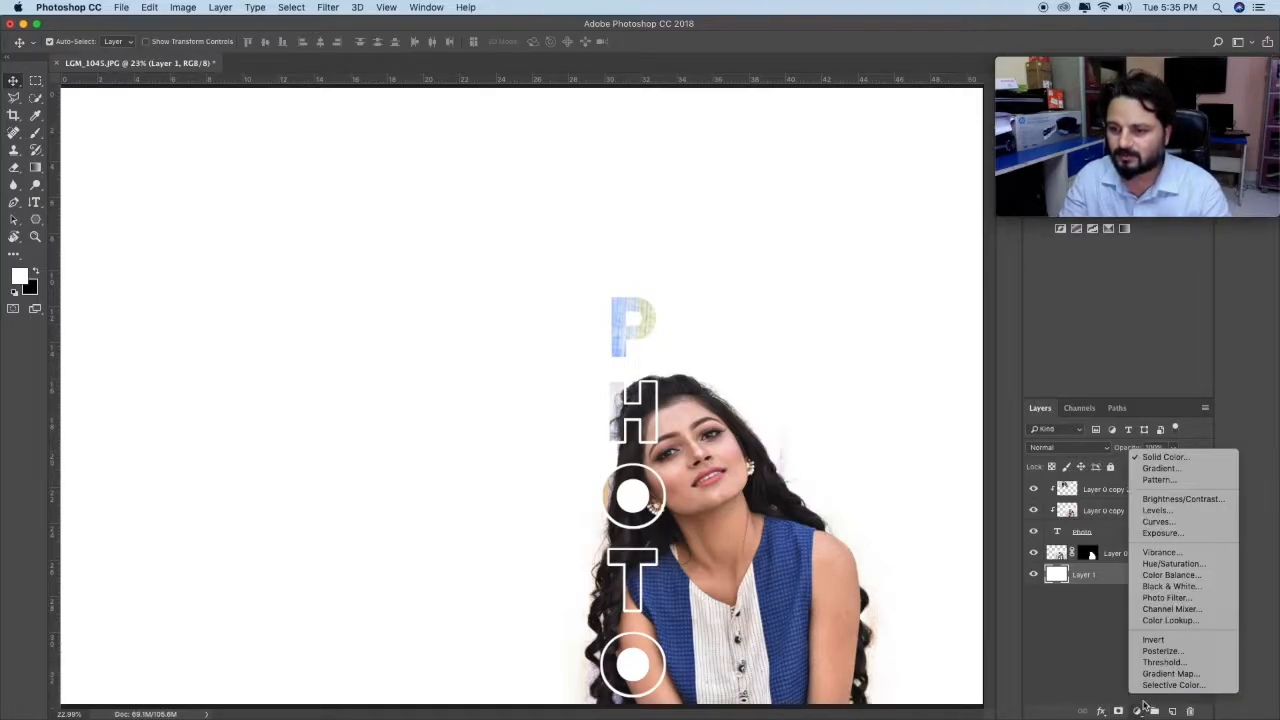
{"action": "left_click", "coordinate": [1162, 468]}
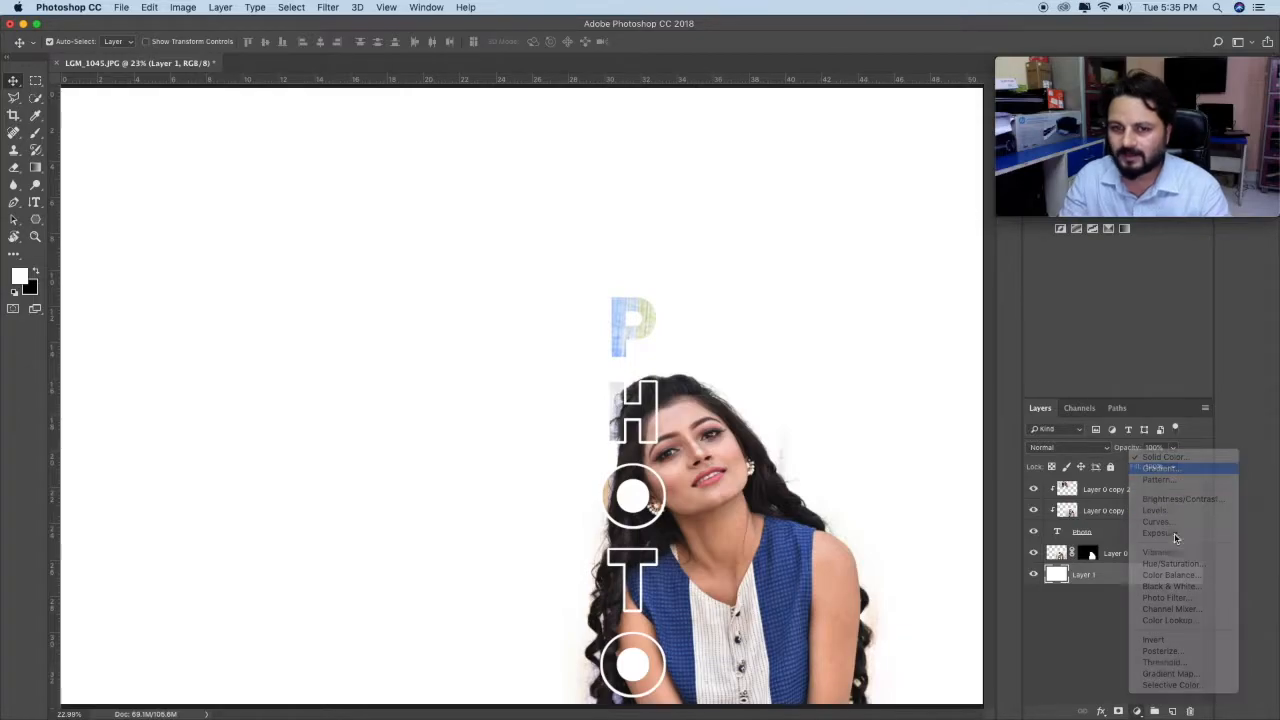
{"action": "left_click", "coordinate": [1040, 205]}
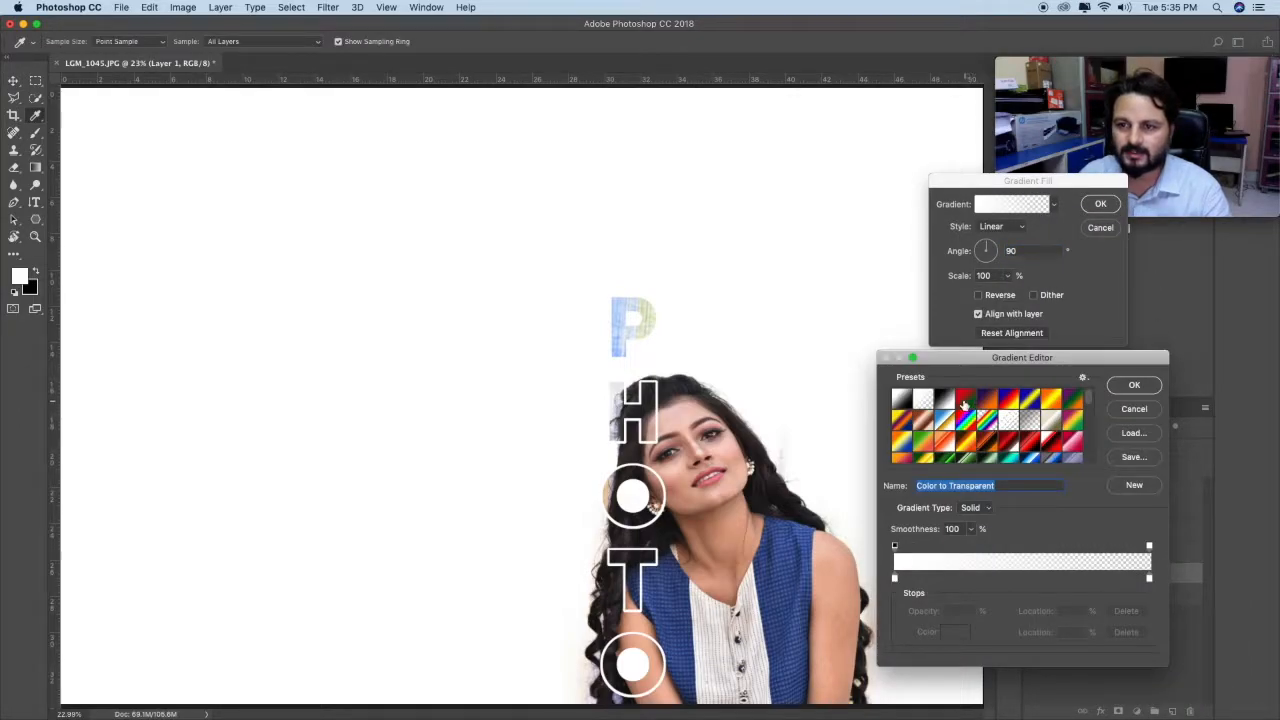
{"action": "left_click", "coordinate": [1049, 401]}
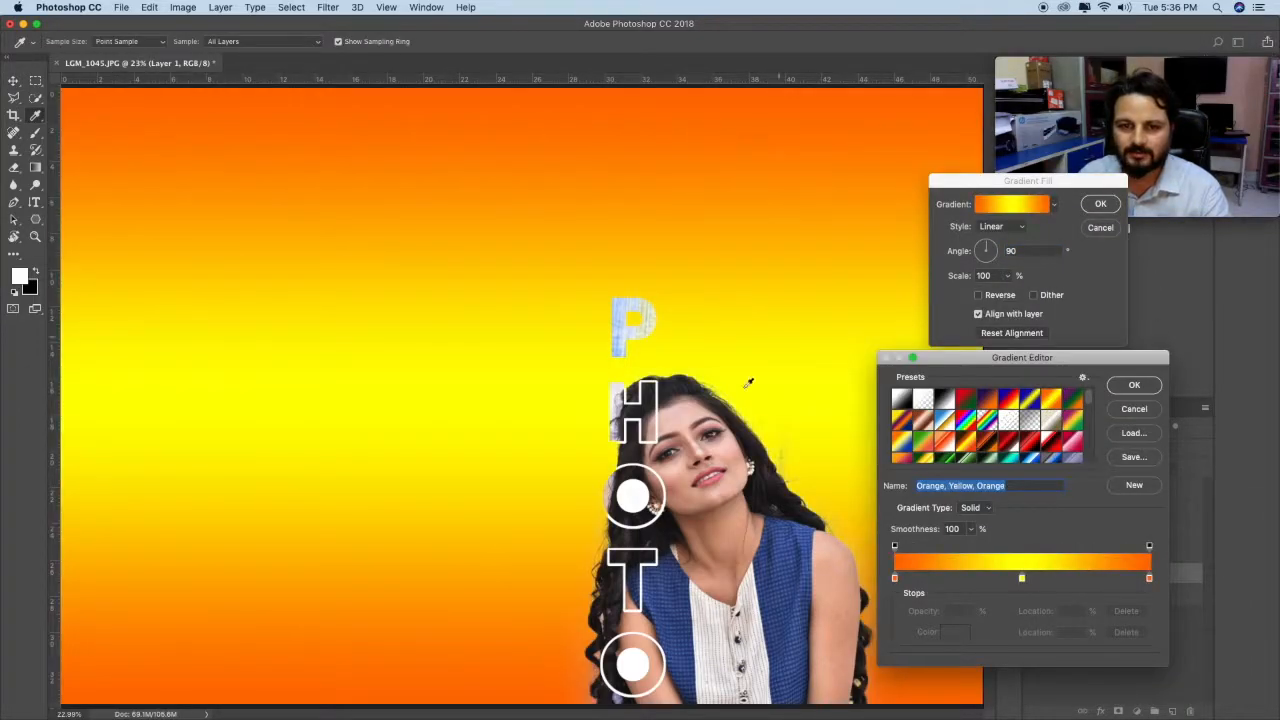
{"action": "scroll", "coordinate": [1062, 448], "scroll_direction": "down", "scroll_amount": 5}
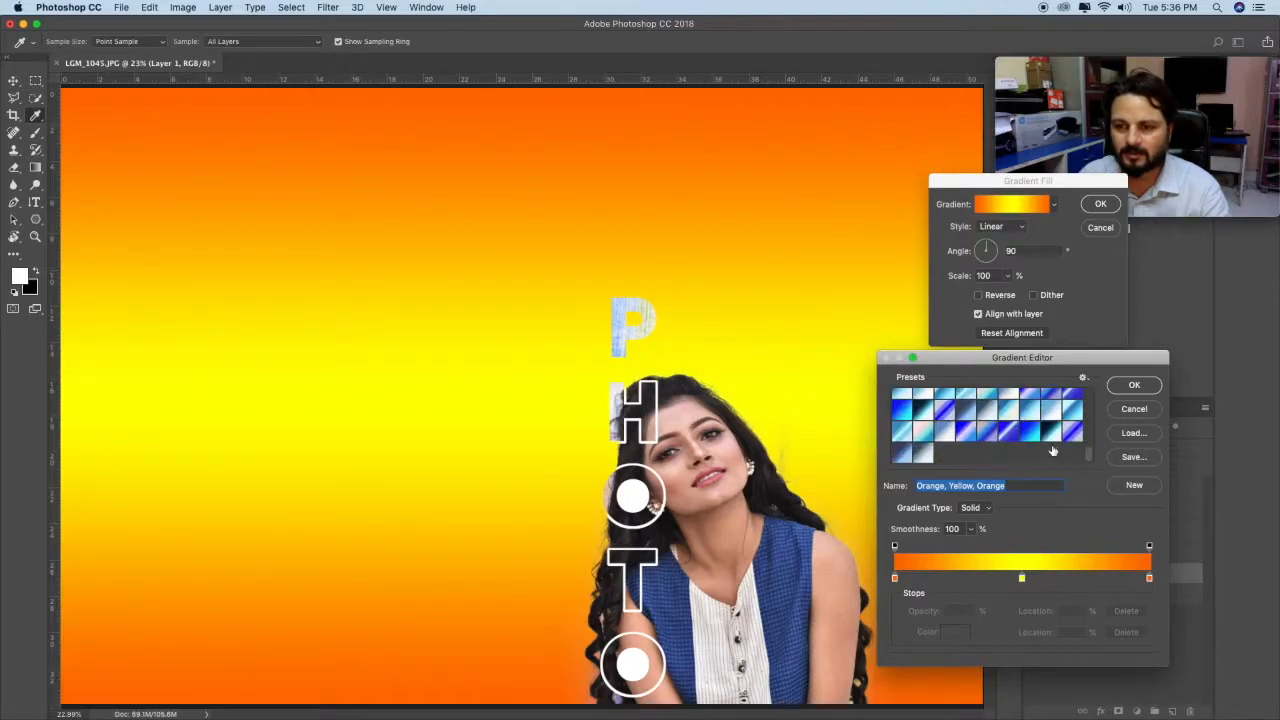
{"action": "left_click", "coordinate": [1066, 441]}
{"action": "scroll", "coordinate": [1066, 444], "scroll_direction": "down", "scroll_amount": 4}
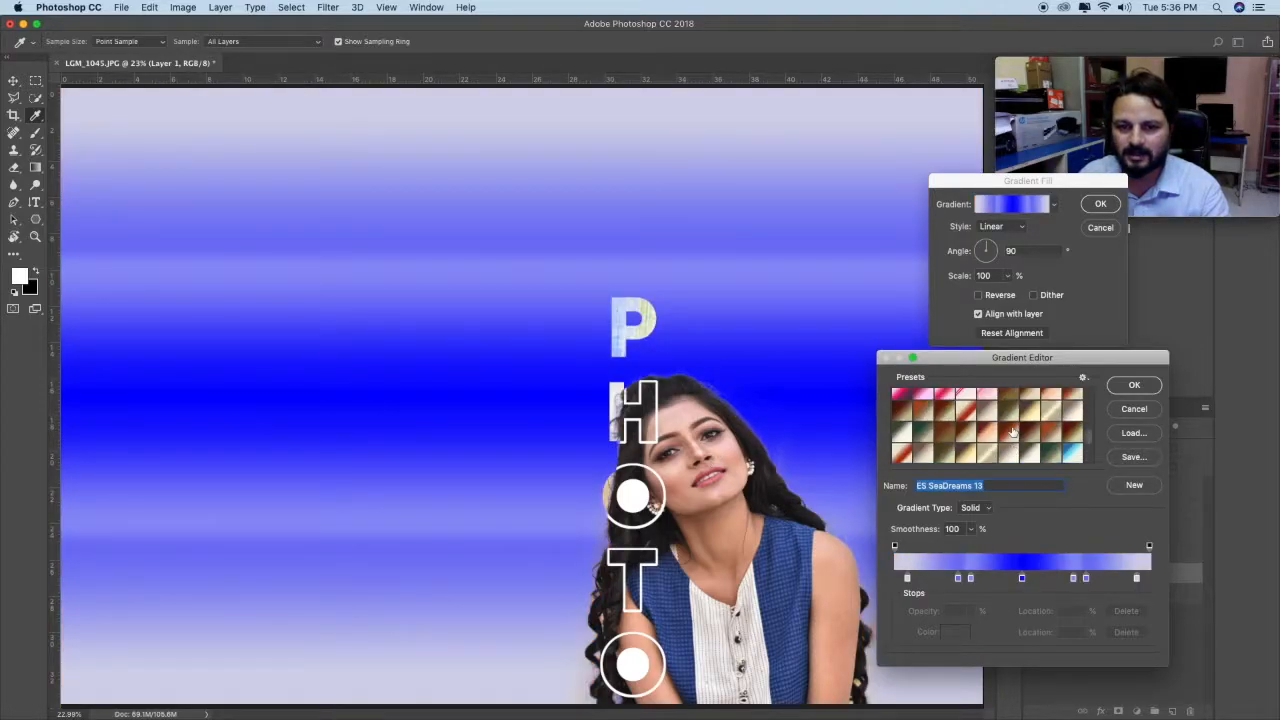
{"action": "left_click", "coordinate": [1075, 433]}
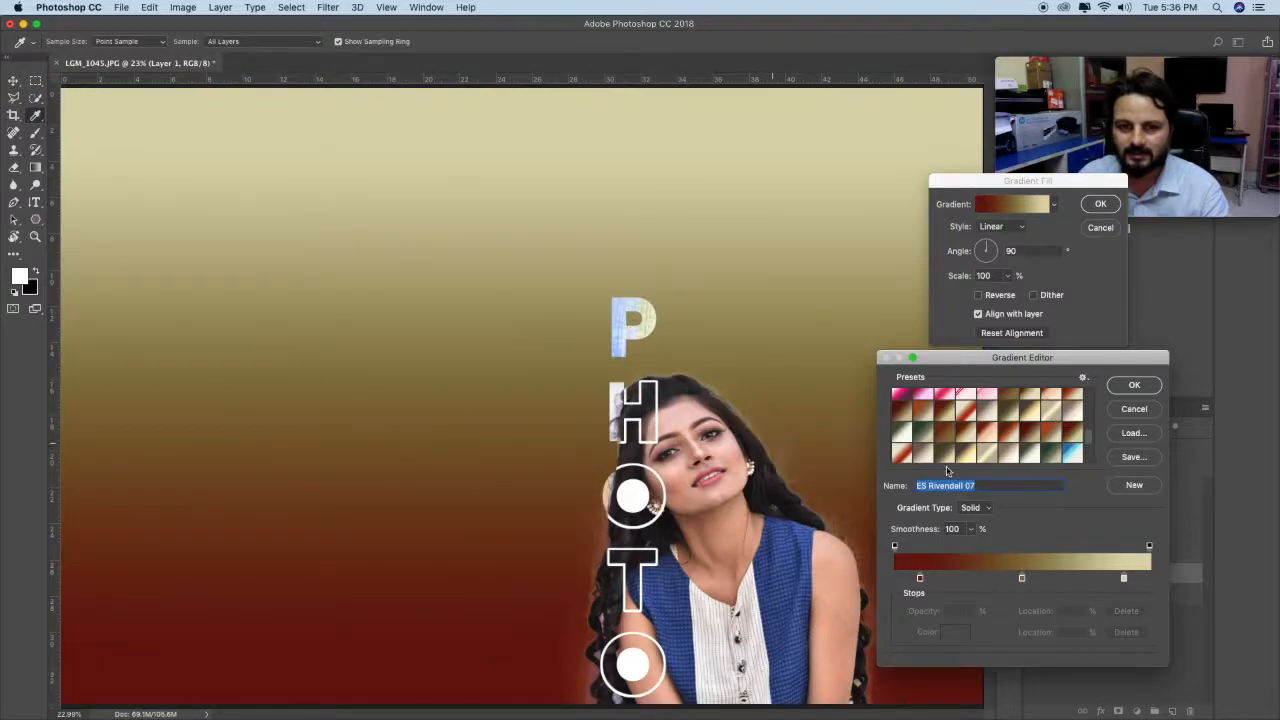
{"action": "left_click", "coordinate": [1134, 409]}
{"action": "left_click", "coordinate": [1100, 228]}
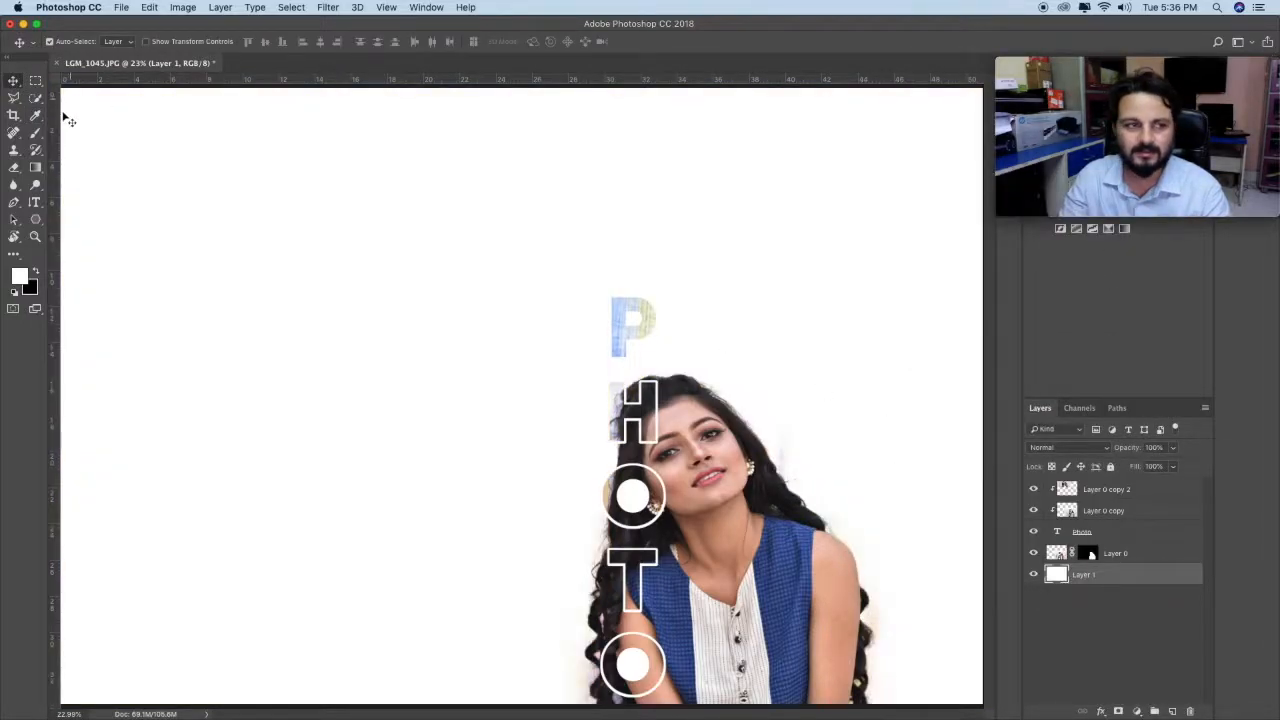
Step: Add a horizontal text layer above Layer 1 with the photographer's full name followed by PHOTOGRAPHY, beside the woman
{"action": "left_click", "coordinate": [35, 203]}
{"action": "left_click", "coordinate": [35, 203]}
{"action": "left_click", "coordinate": [100, 196]}
{"action": "left_click", "coordinate": [182, 457]}
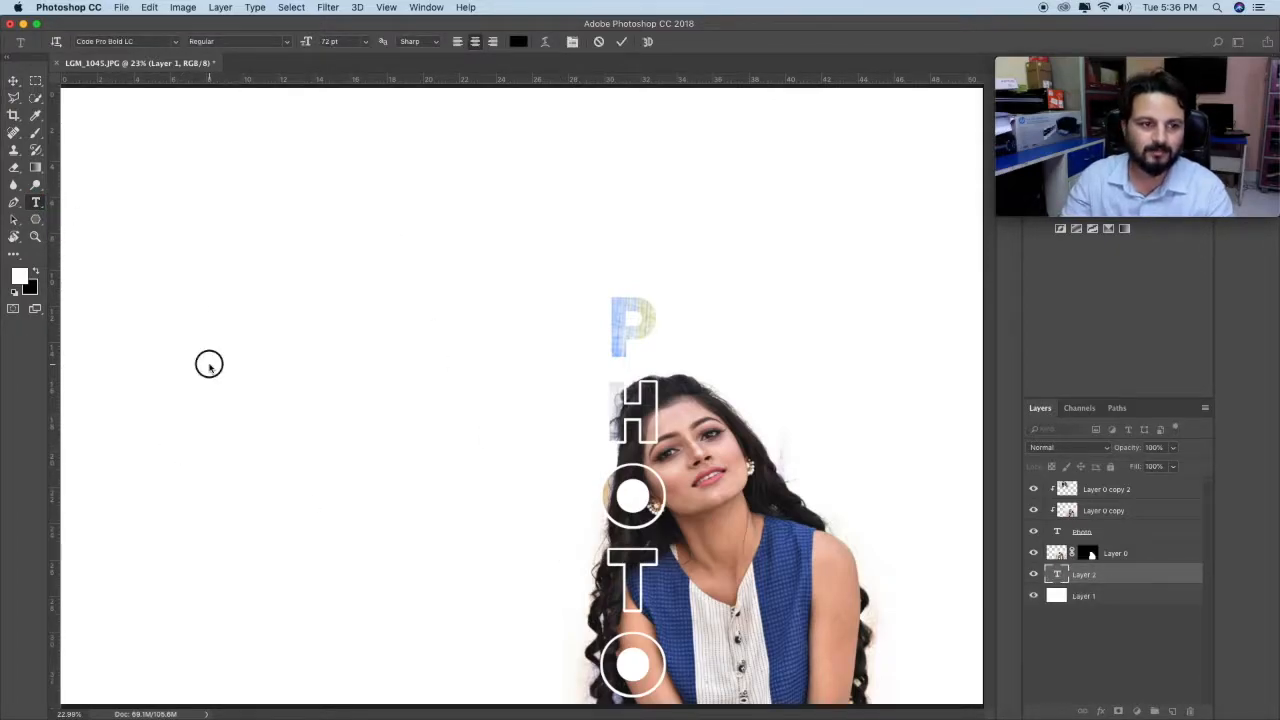
{"action": "type", "text": "PRINCE"}
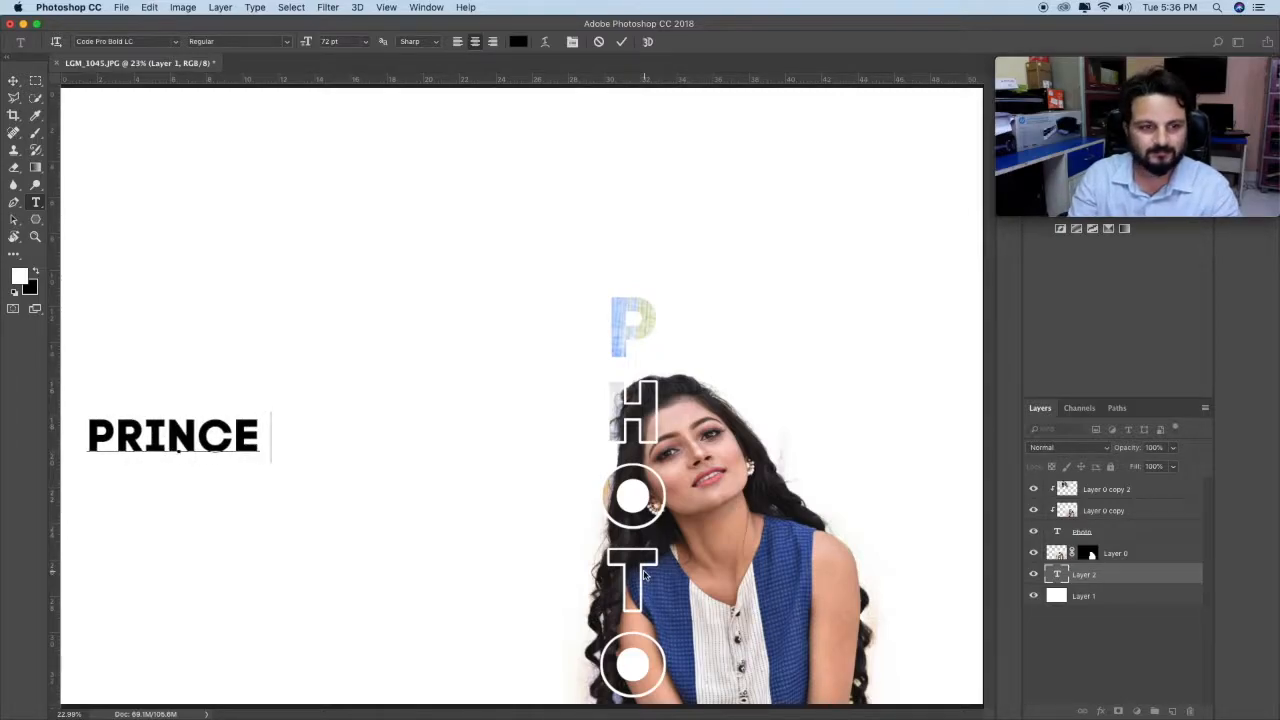
{"action": "type", "text": " AWASTHI P"}
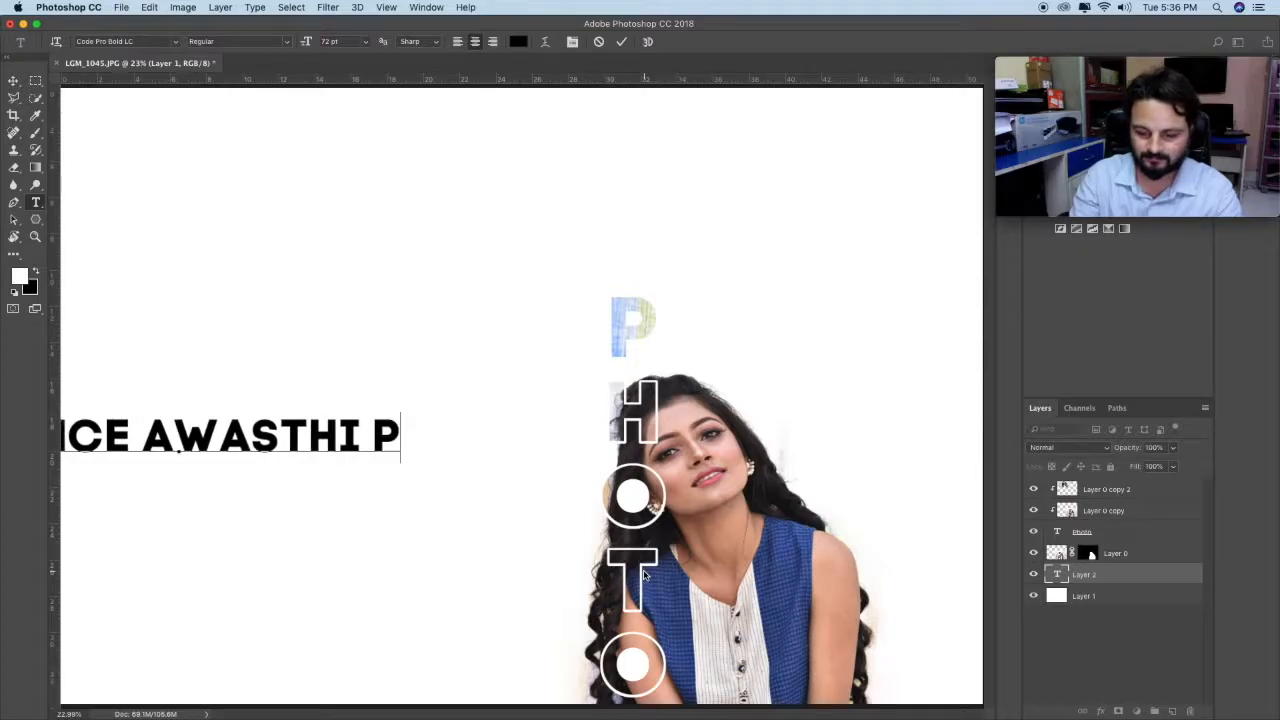
{"action": "type", "text": "HOTOG"}
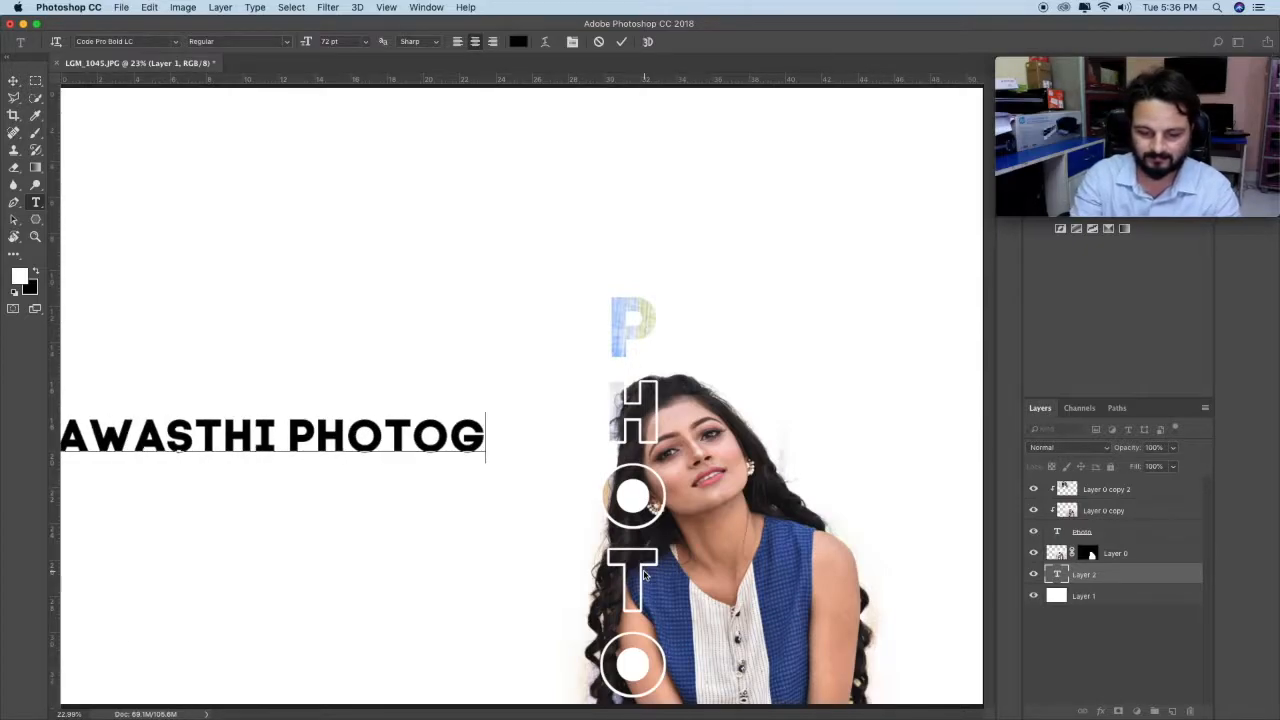
{"action": "type", "text": "RAPHY"}
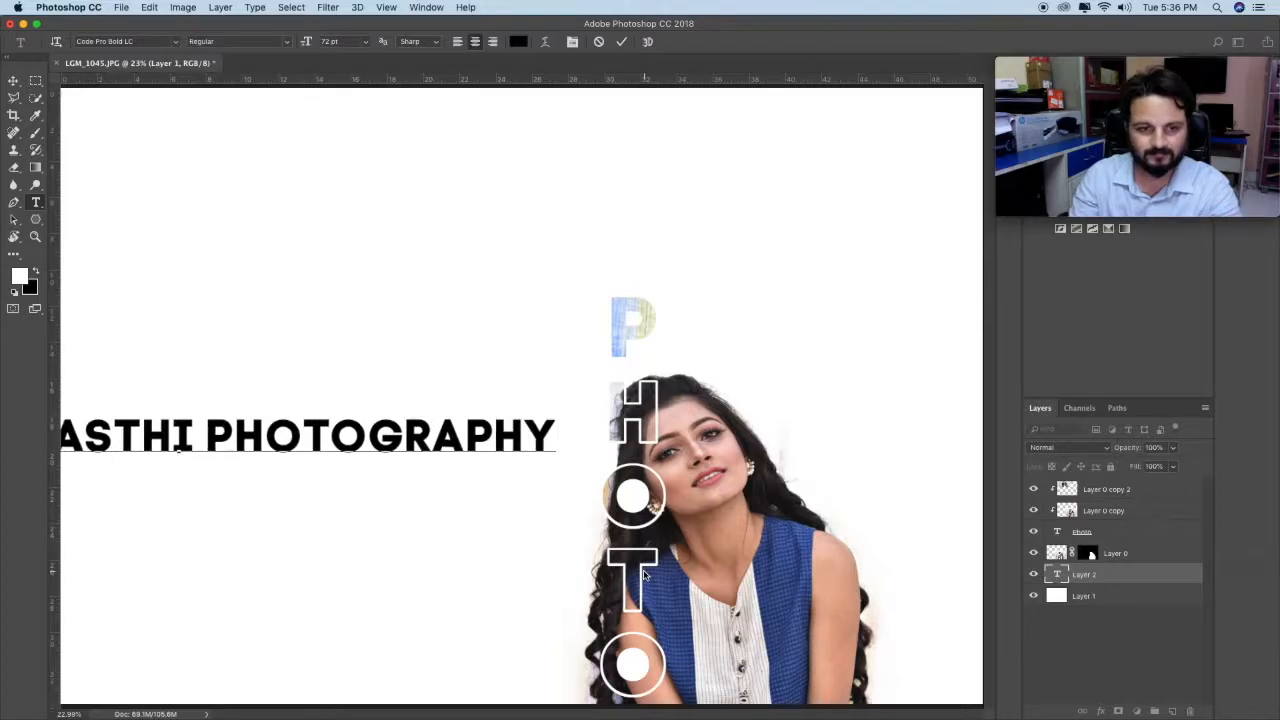
Step: Set the whole credit text to 45 pt and move it into the white area beside the vertical PHOTO lettering
{"action": "key", "text": "super+a"}
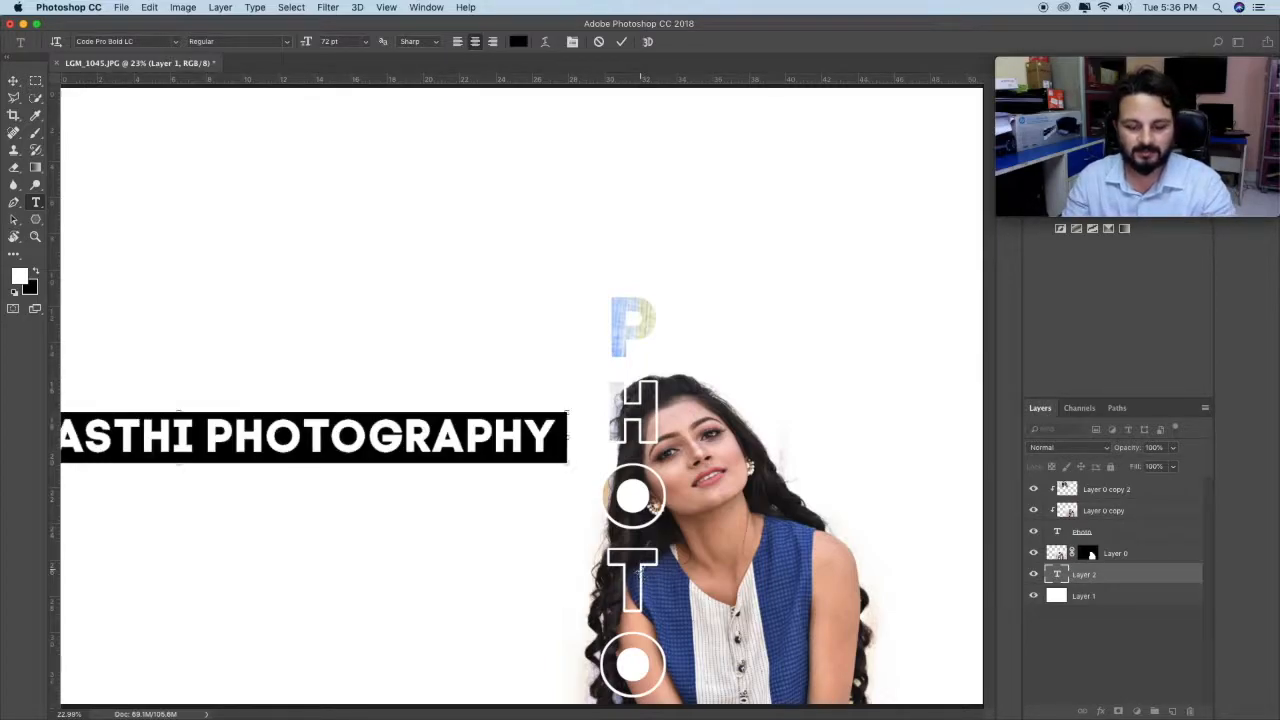
{"action": "key", "text": "super+t"}
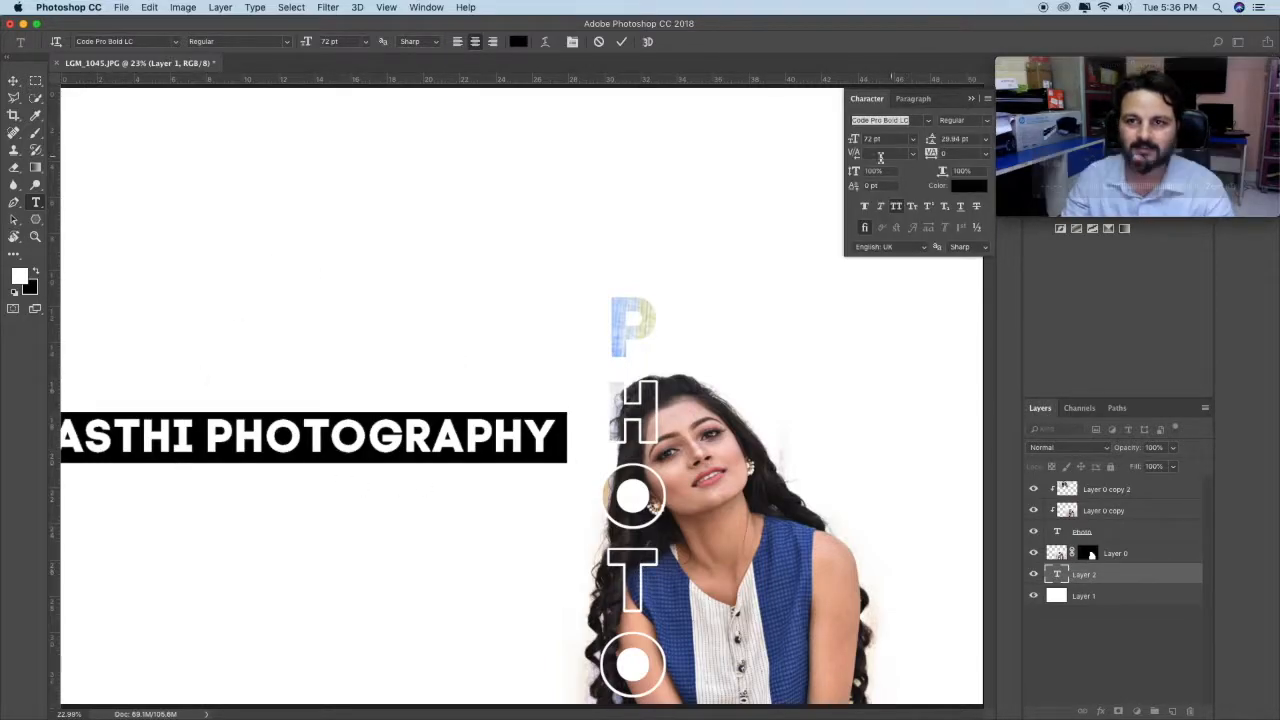
{"action": "left_click_drag", "start_coordinate": [852, 139], "coordinate": [831, 138]}
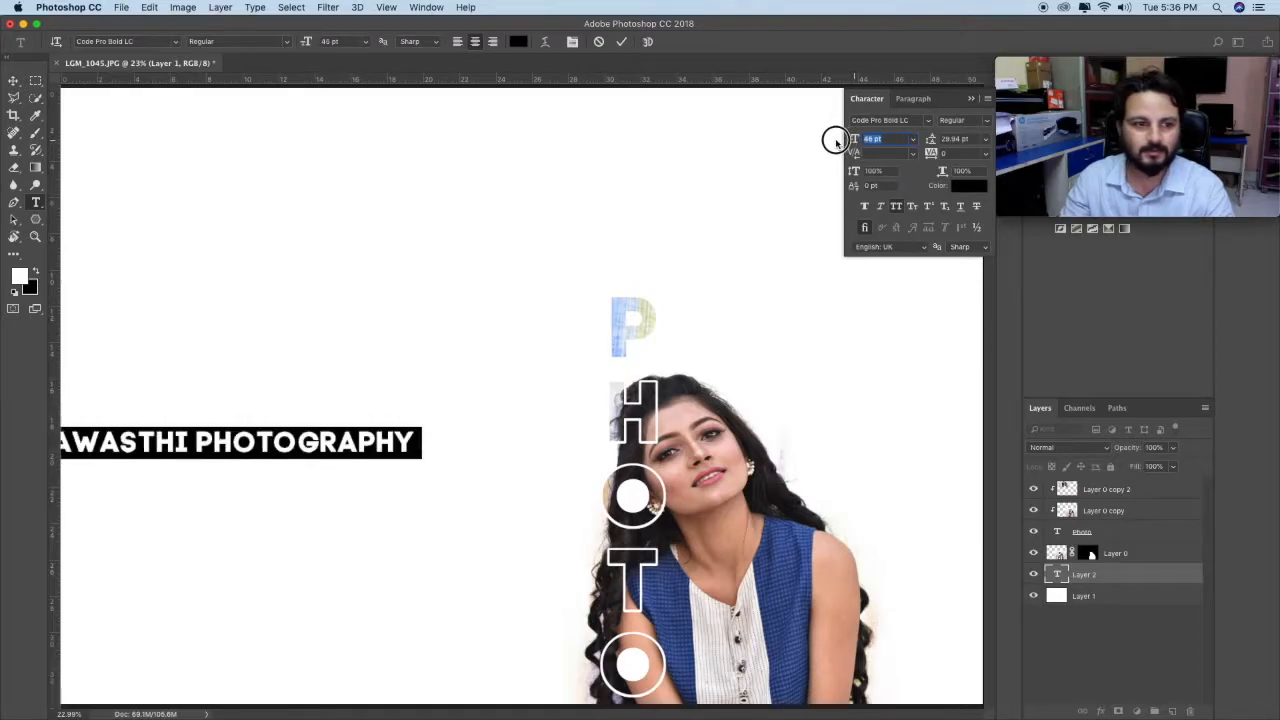
{"action": "left_click_drag", "start_coordinate": [381, 406], "coordinate": [391, 432]}
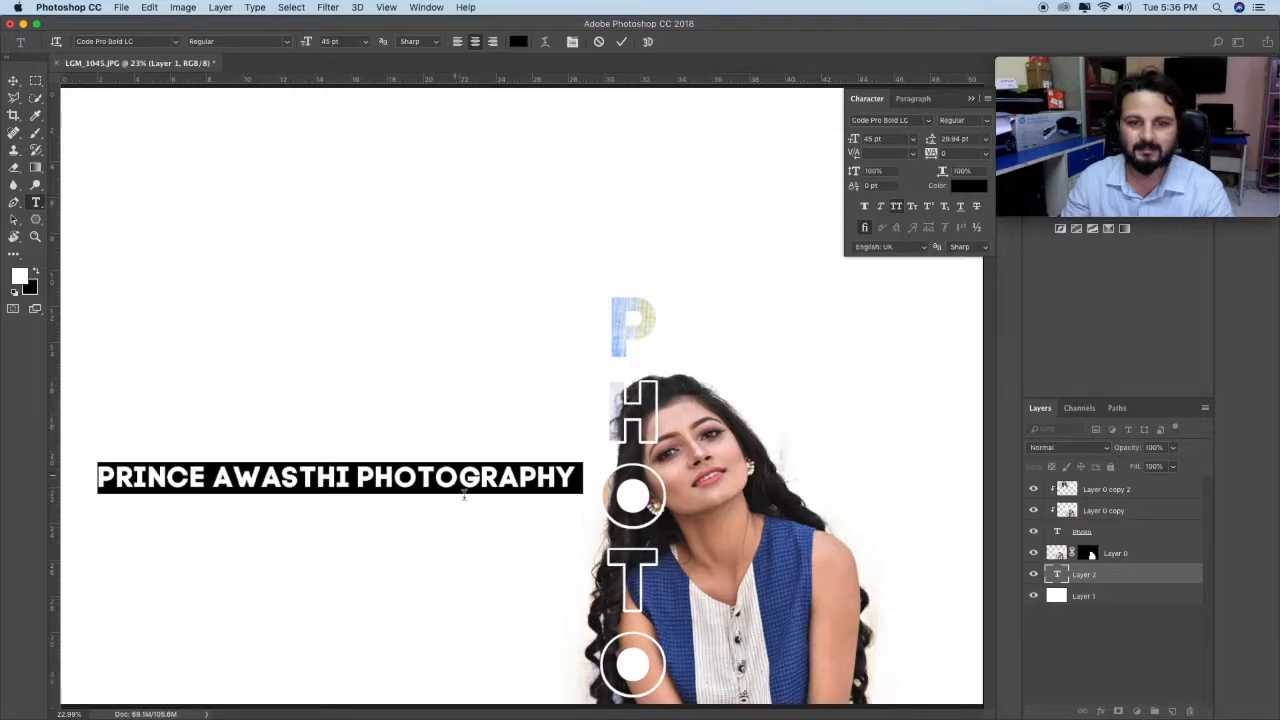
Step: Start a second line under the credit with a P and set the leading of all the text to 56.94 pt
{"action": "left_click_drag", "start_coordinate": [578, 479], "coordinate": [585, 510]}
{"action": "left_click", "coordinate": [577, 479]}
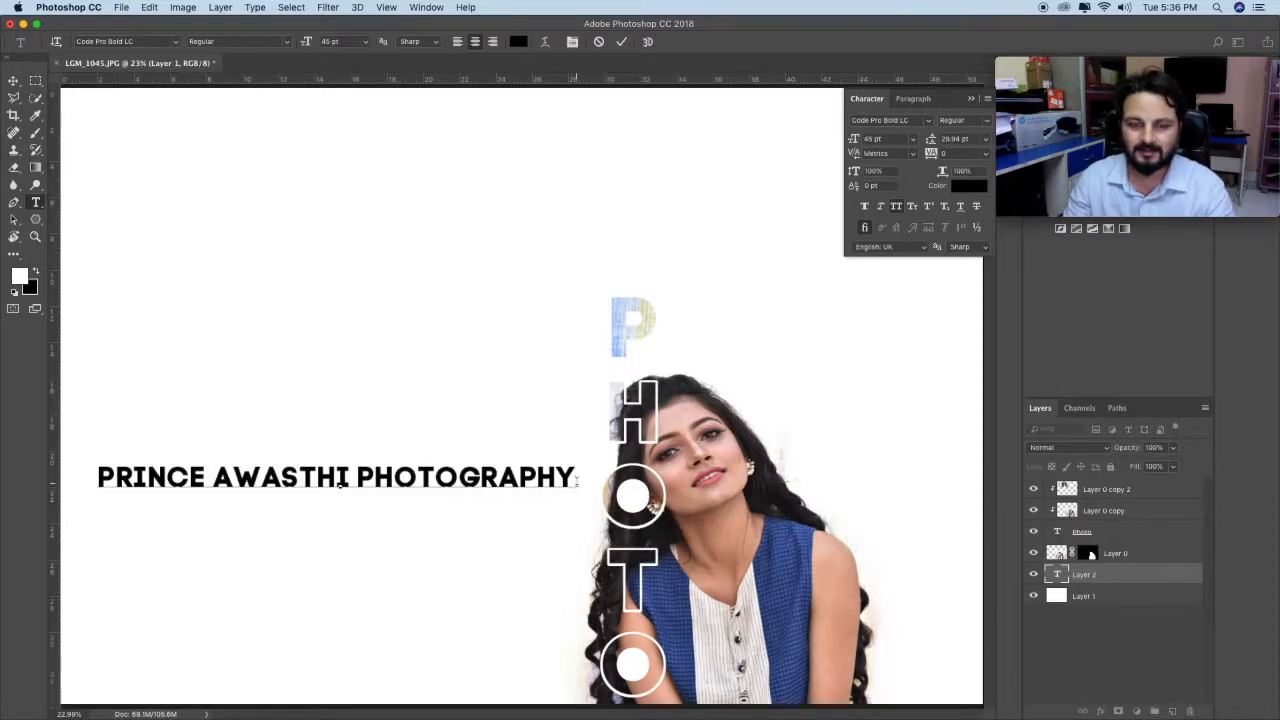
{"action": "key", "text": "Return"}
{"action": "type", "text": "P"}
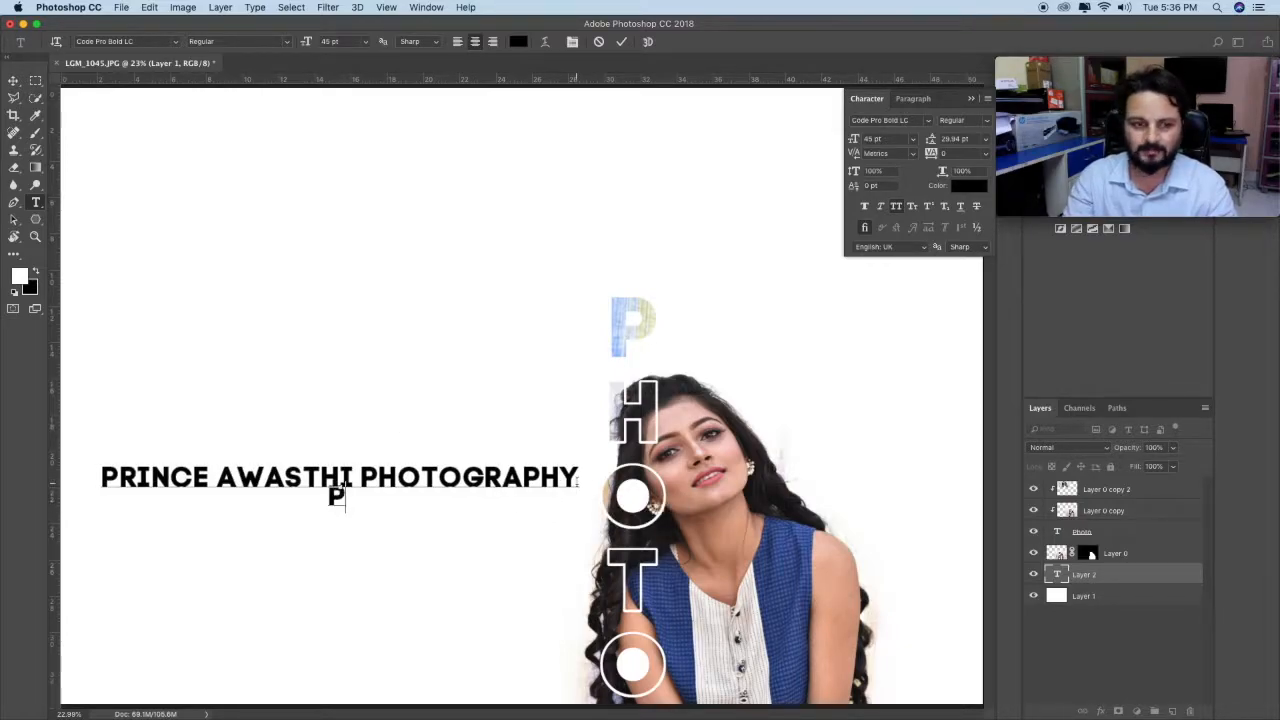
{"action": "key", "text": "super+a"}
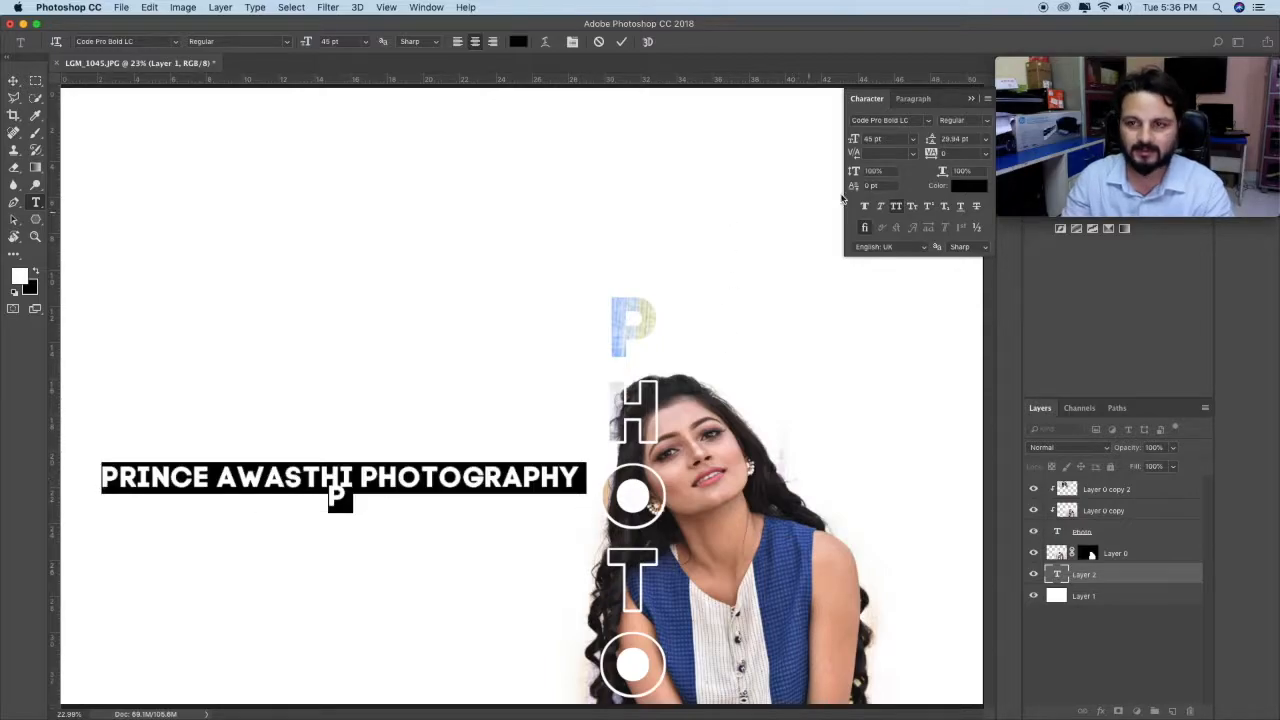
{"action": "left_click_drag", "start_coordinate": [931, 143], "coordinate": [950, 141]}
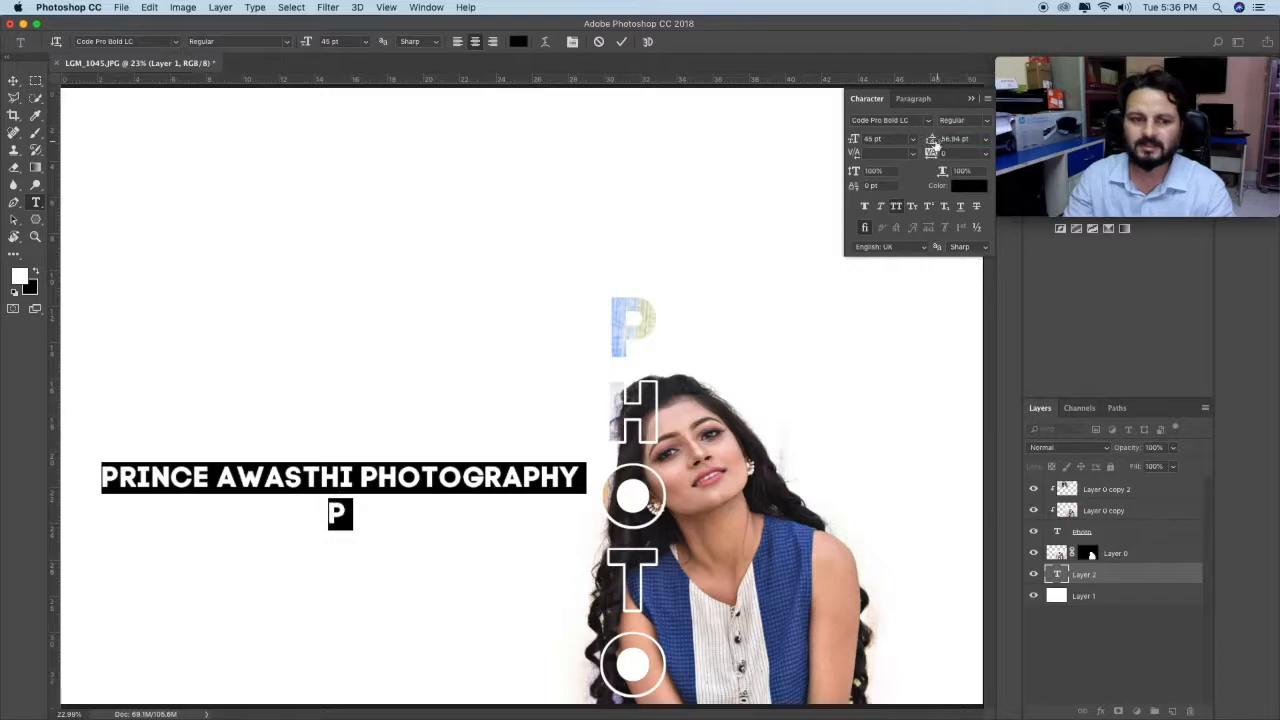
Step: Replace the P on the second line with PLZ SUBSCRIBE THE CHANNEL
{"action": "left_click", "coordinate": [357, 514]}
{"action": "left_click_drag", "start_coordinate": [357, 515], "coordinate": [321, 514]}
{"action": "left_click", "coordinate": [364, 517]}
{"action": "key", "text": "BackSpace"}
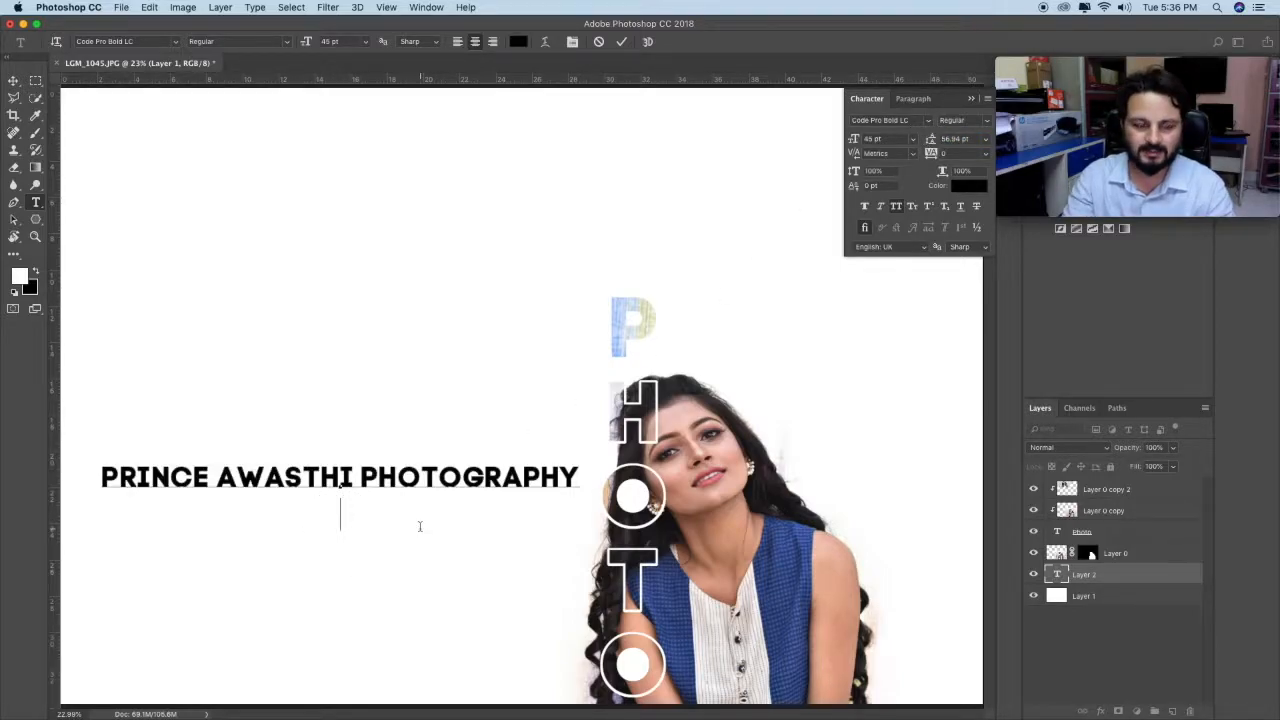
{"action": "type", "text": "PLZ "}
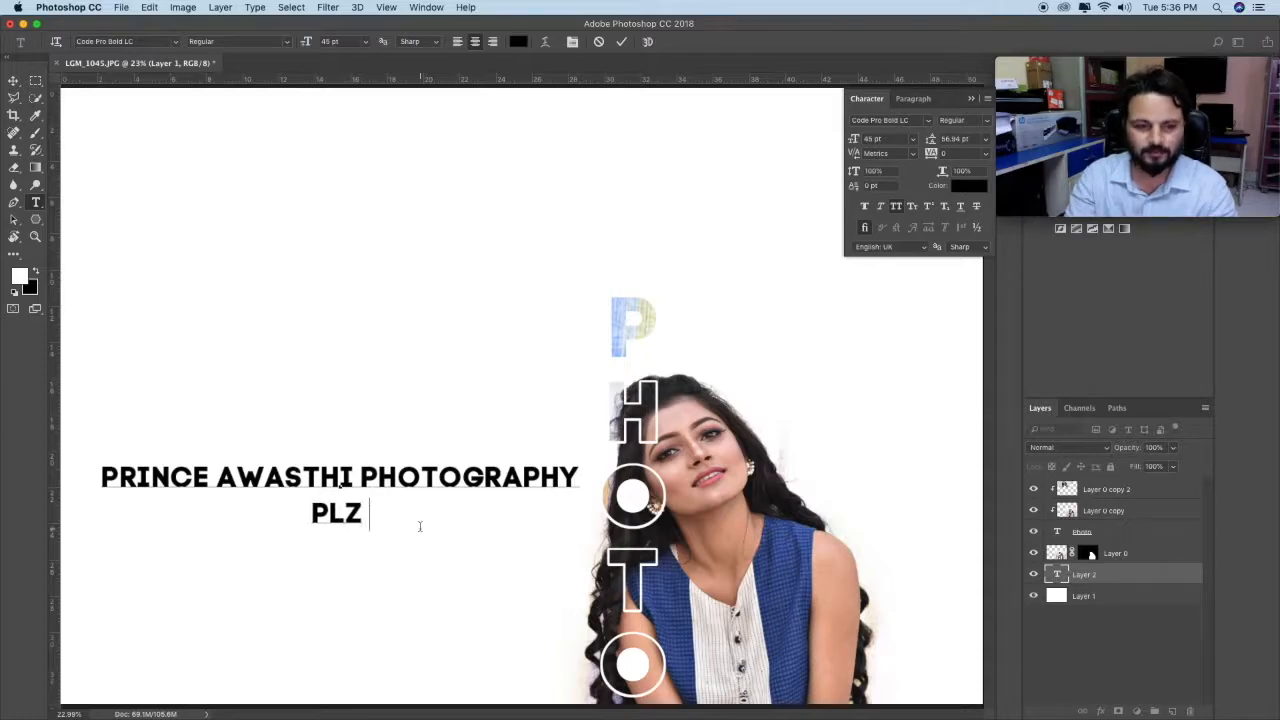
{"action": "type", "text": "SUBSCRIBE THE CHANNEL"}
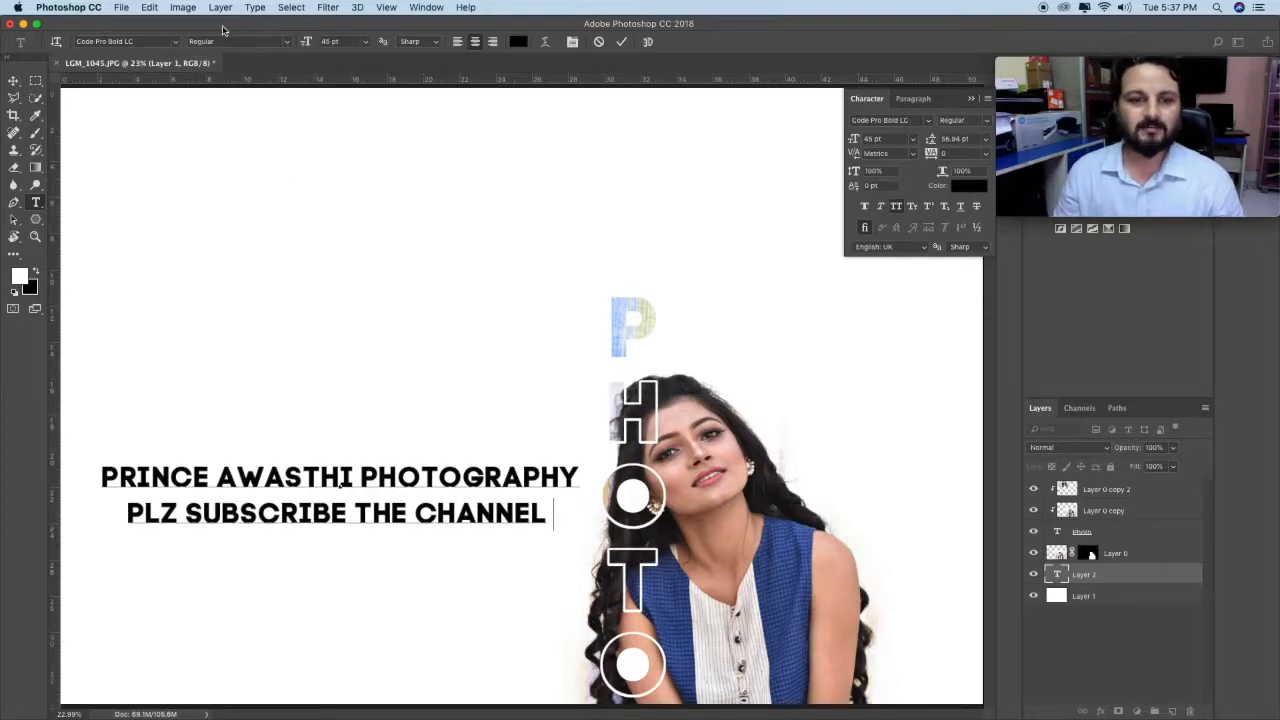
Step: Move the two-line credit text down beside the letters T and O, and close the character settings
{"action": "left_click", "coordinate": [13, 80]}
{"action": "left_click_drag", "start_coordinate": [333, 452], "coordinate": [338, 552]}
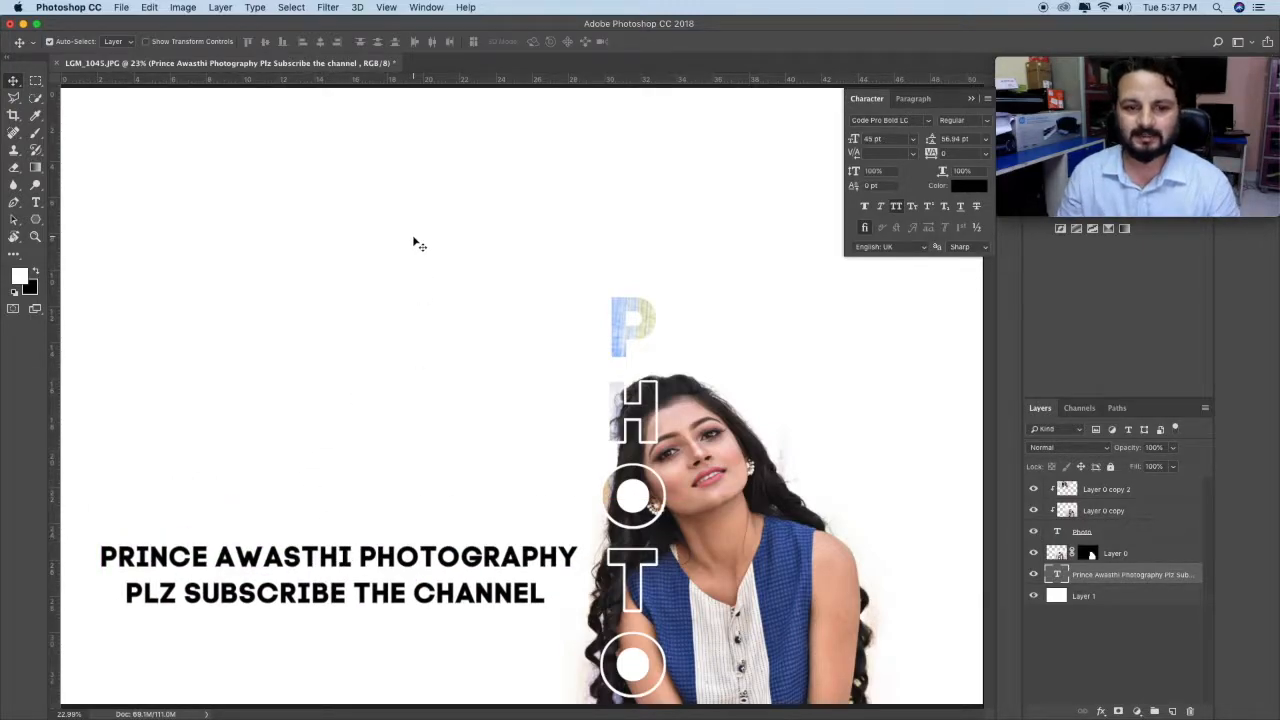
{"action": "left_click", "coordinate": [970, 98]}
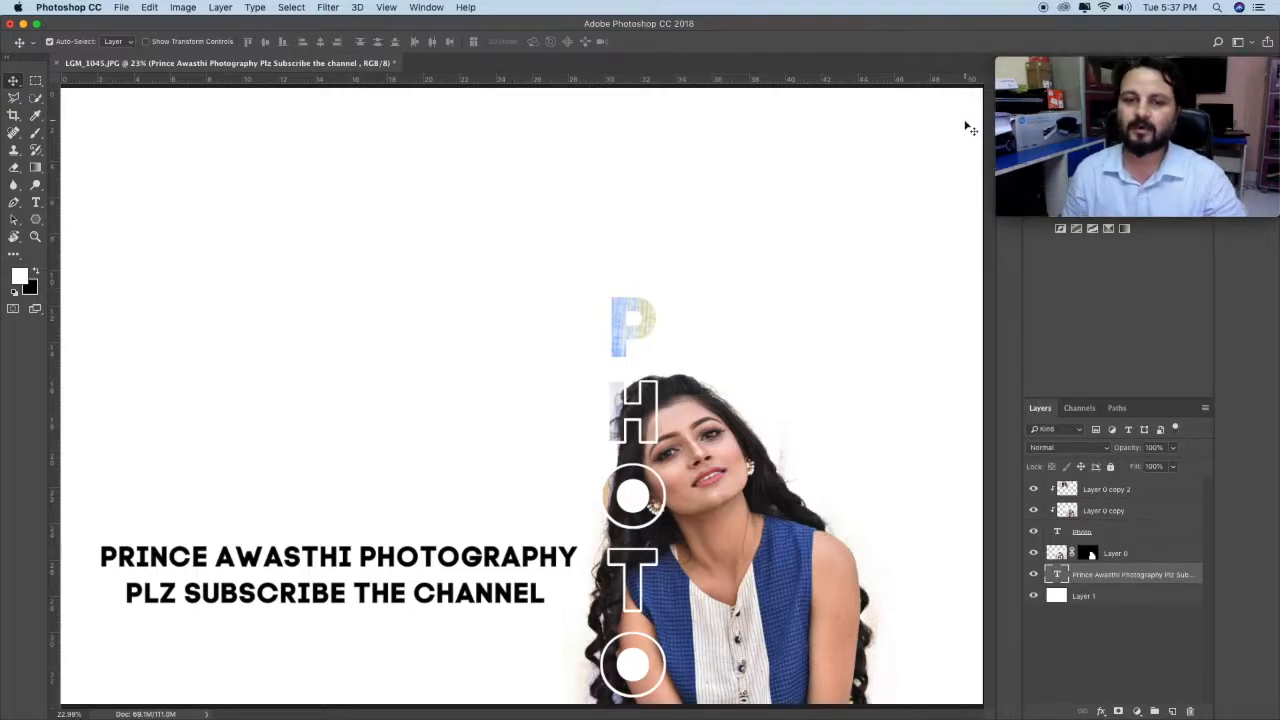